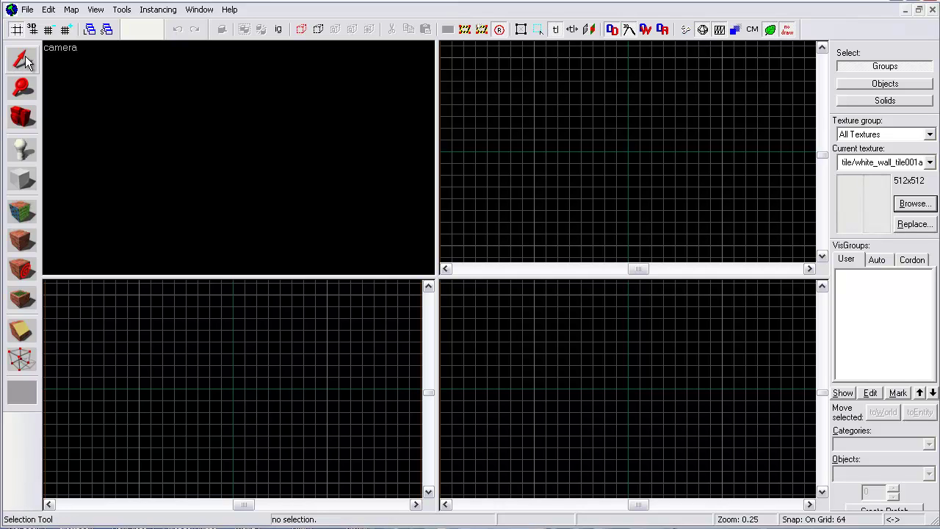
# Step: Create a block 1024 wide, 768 long and 384 high with the Block tool
pyautogui.click(24, 181)
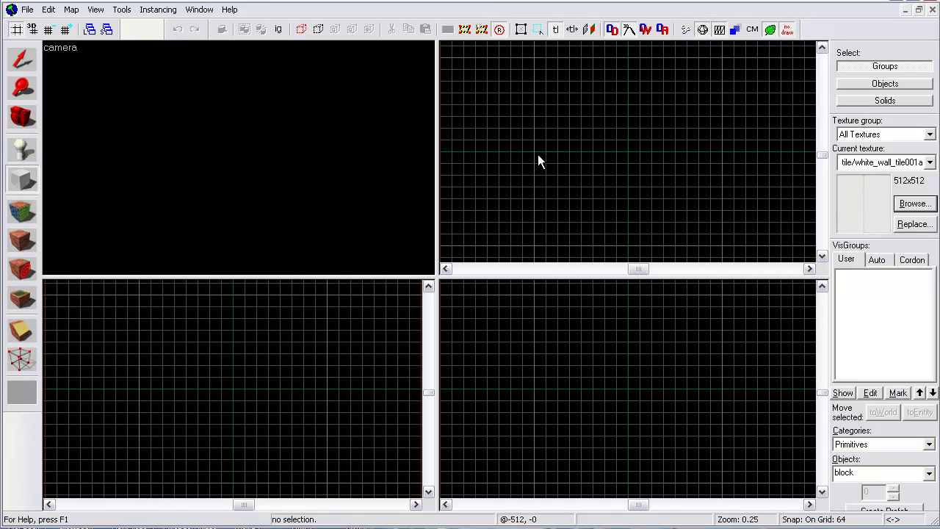
pyautogui.moveTo(537, 162); pyautogui.dragTo(726, 205)
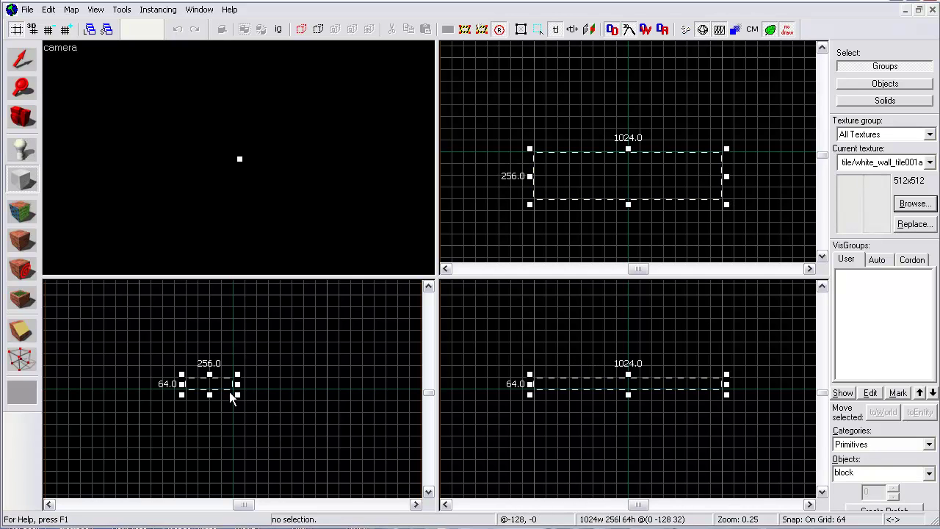
pyautogui.moveTo(230, 394); pyautogui.dragTo(329, 450)
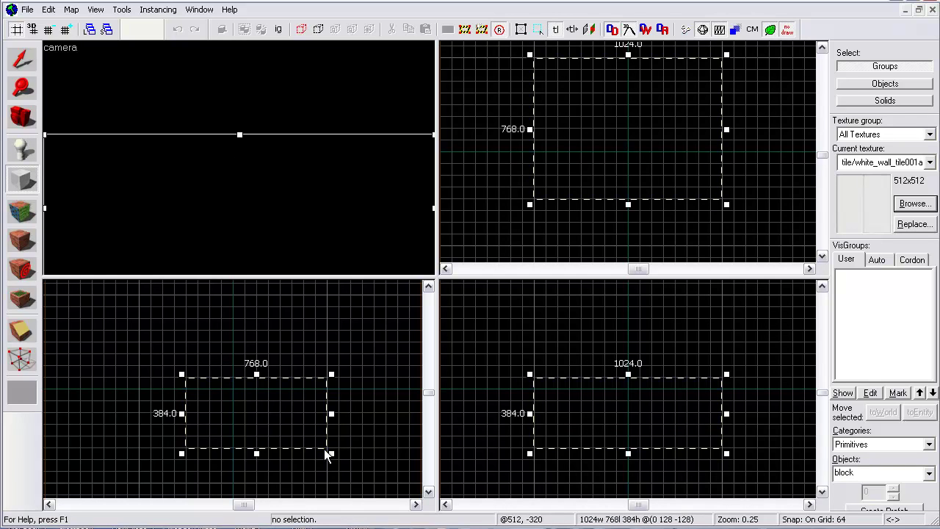
pyautogui.moveTo(597, 404); pyautogui.dragTo(619, 373)
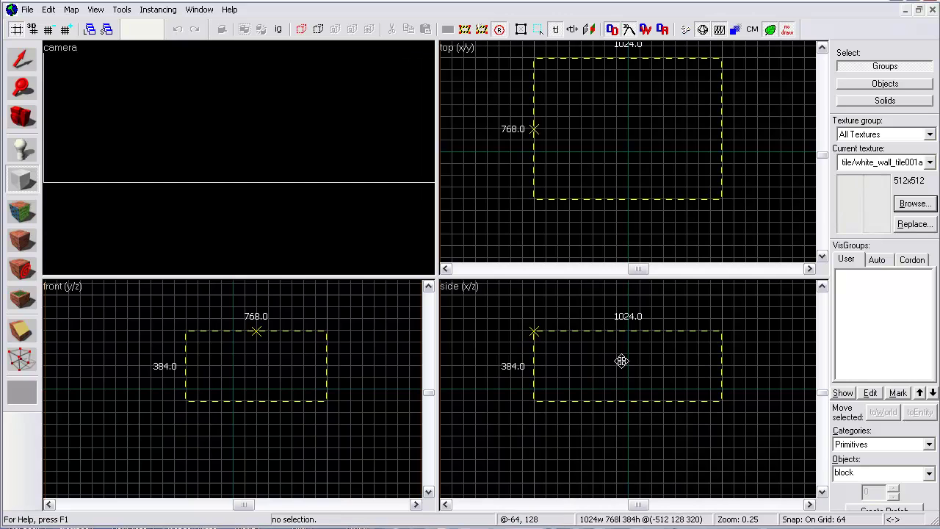
pyautogui.press('Return')
# Step: Hollow the block outward into a room with a wall thickness of -8
pyautogui.click(16, 66)
pyautogui.rightClick(533, 133)
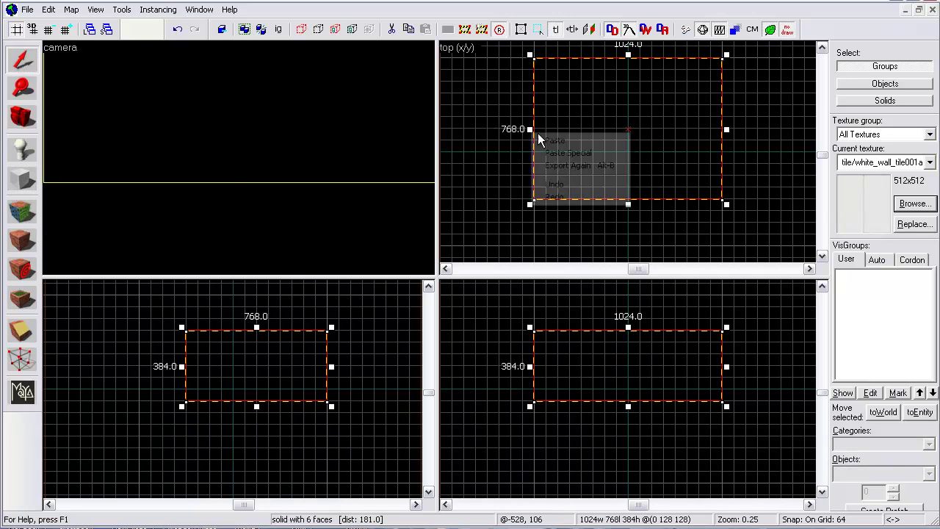
pyautogui.click(540, 140)
pyautogui.rightClick(576, 106)
pyautogui.click(611, 214)
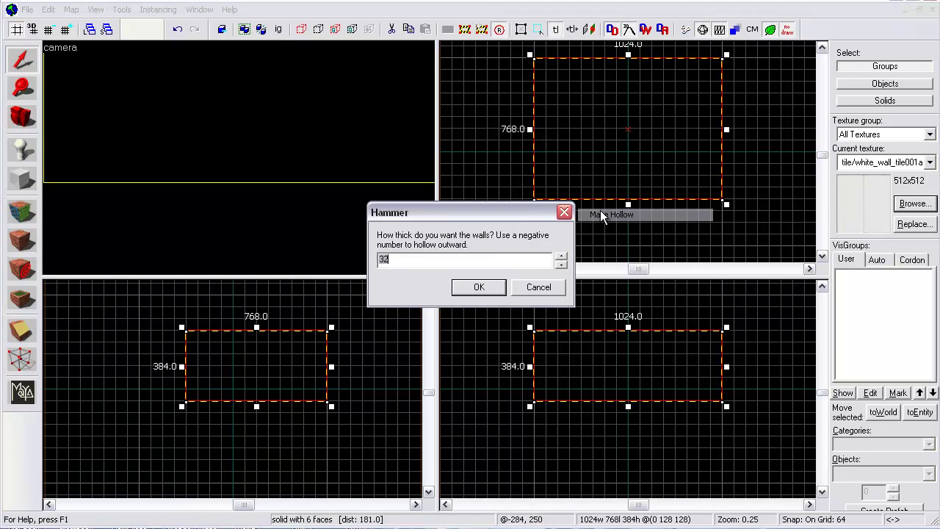
pyautogui.write('-8')
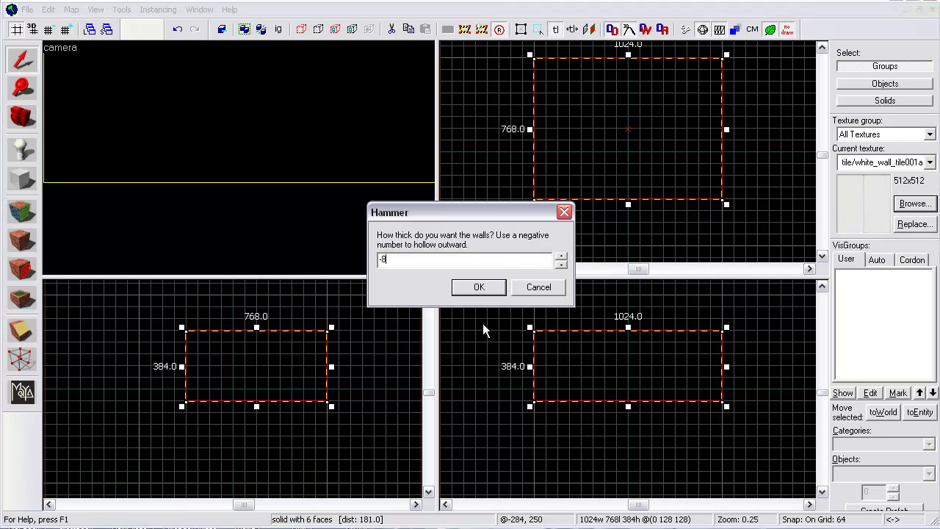
pyautogui.click(483, 287)
# Step: Ungroup the hollowed room's walls and clear the selection
pyautogui.rightClick(561, 153)
pyautogui.click(302, 163)
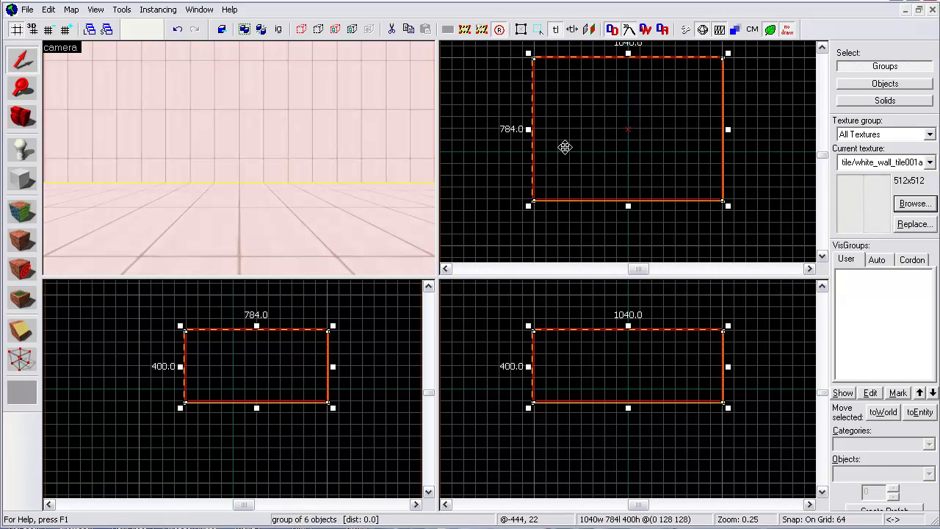
pyautogui.rightClick(595, 144)
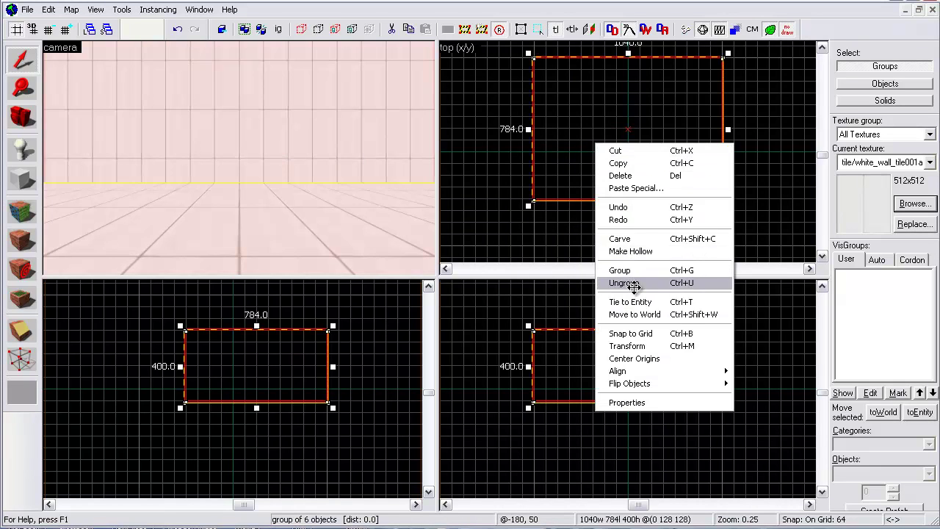
pyautogui.click(633, 284)
pyautogui.click(518, 105)
pyautogui.press('z')
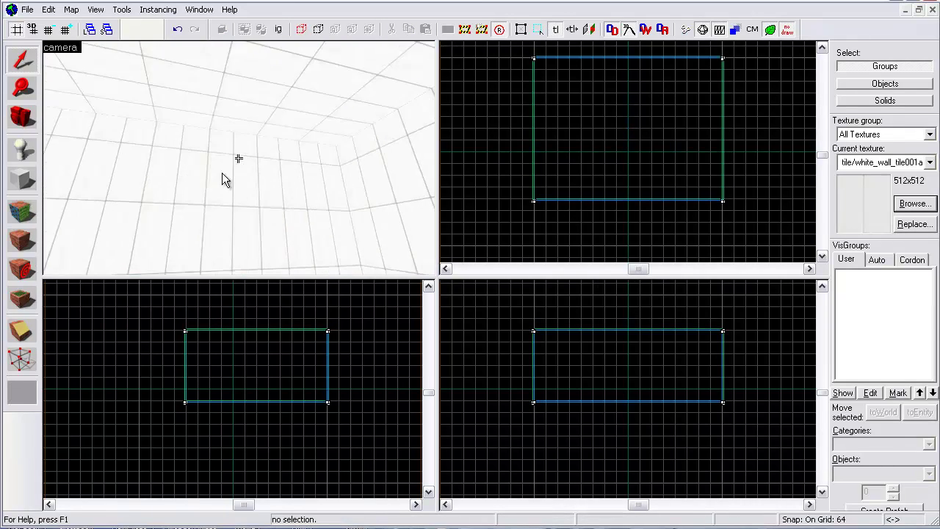
pyautogui.moveTo(238, 163); pyautogui.dragTo(238, 163)
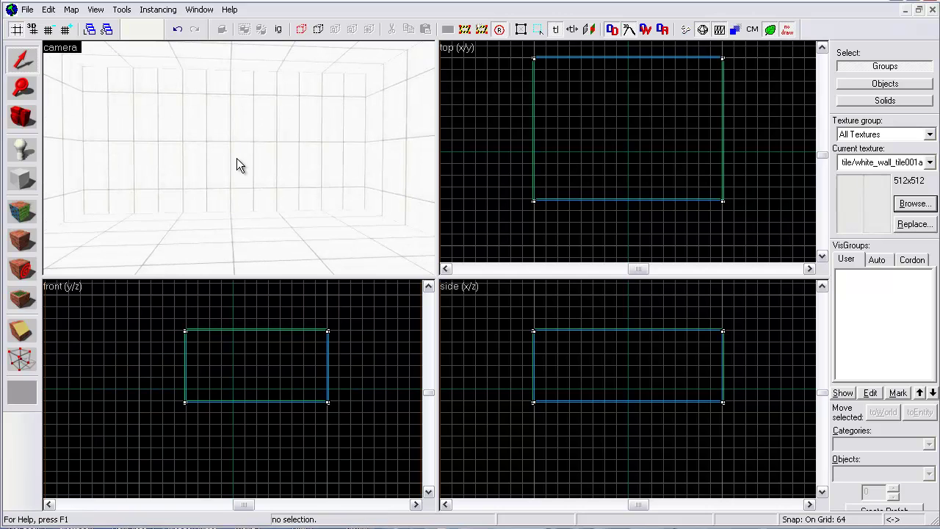
pyautogui.click(27, 10)
pyautogui.click(40, 36)
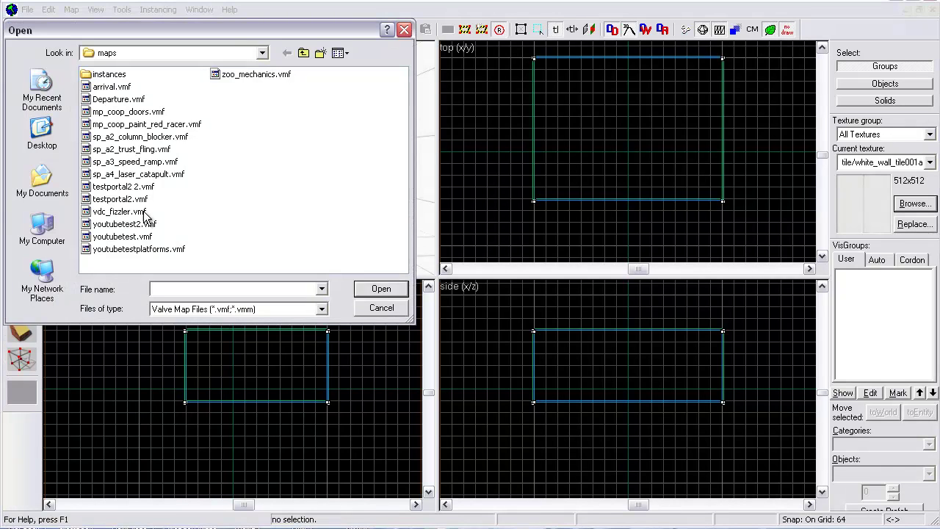
pyautogui.click(244, 75)
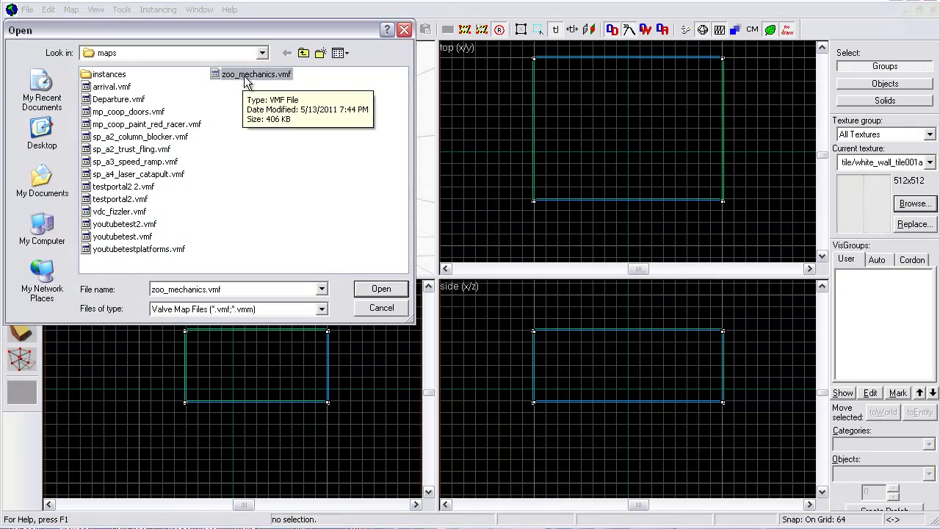
pyautogui.click(380, 308)
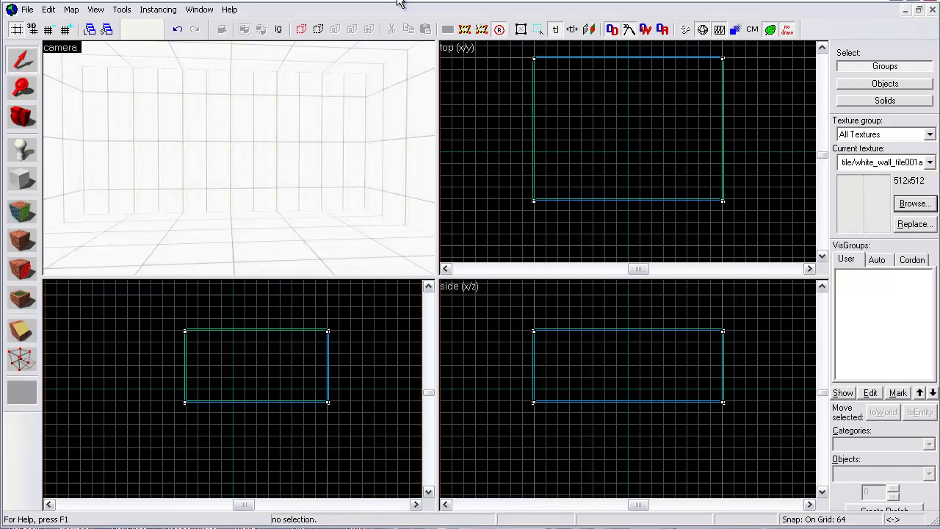
pyautogui.press('z')
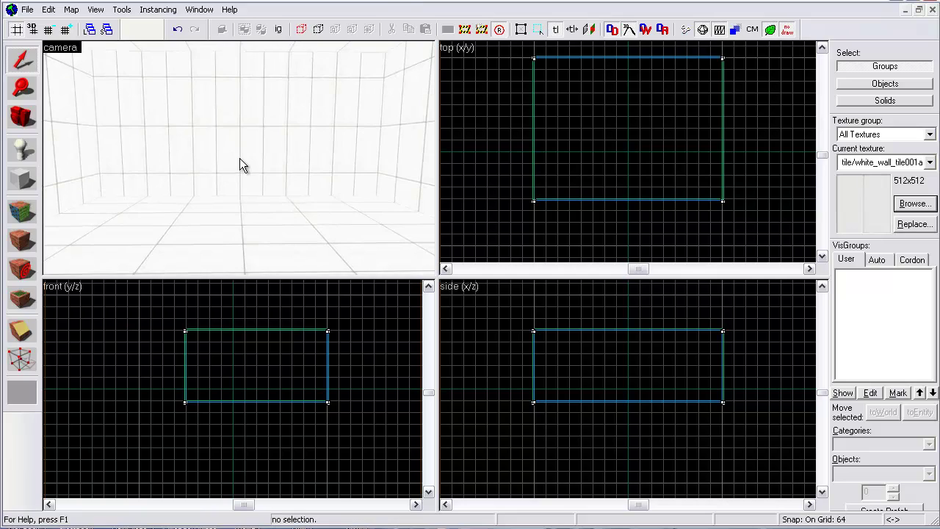
# Step: Place a Blue Goo Head prefab in a 128 by 128 area in the upper-left part of the room's top view
pyautogui.click(22, 178)
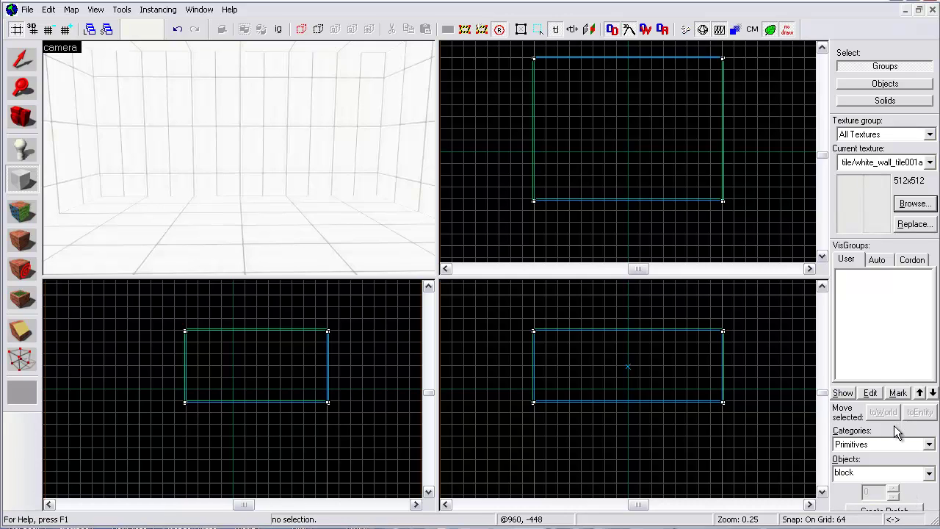
pyautogui.click(928, 473)
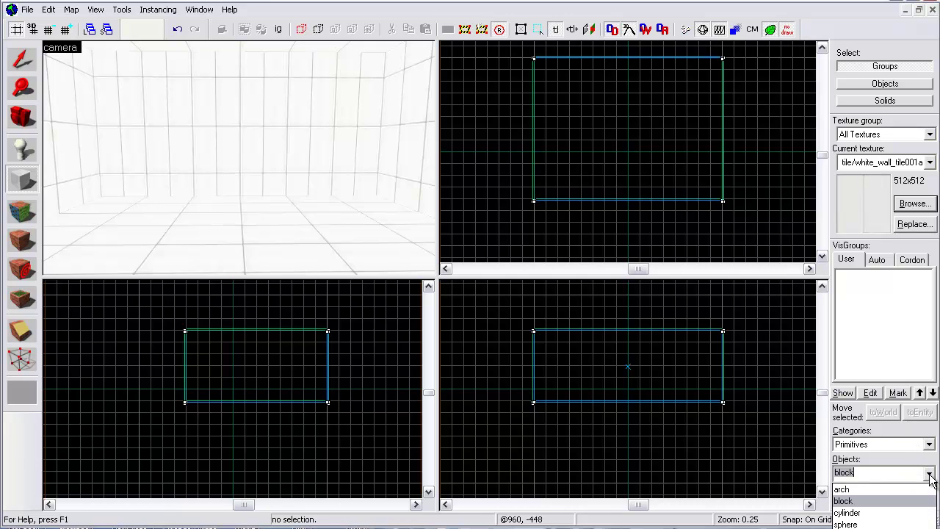
pyautogui.click(930, 472)
pyautogui.click(928, 444)
pyautogui.click(881, 460)
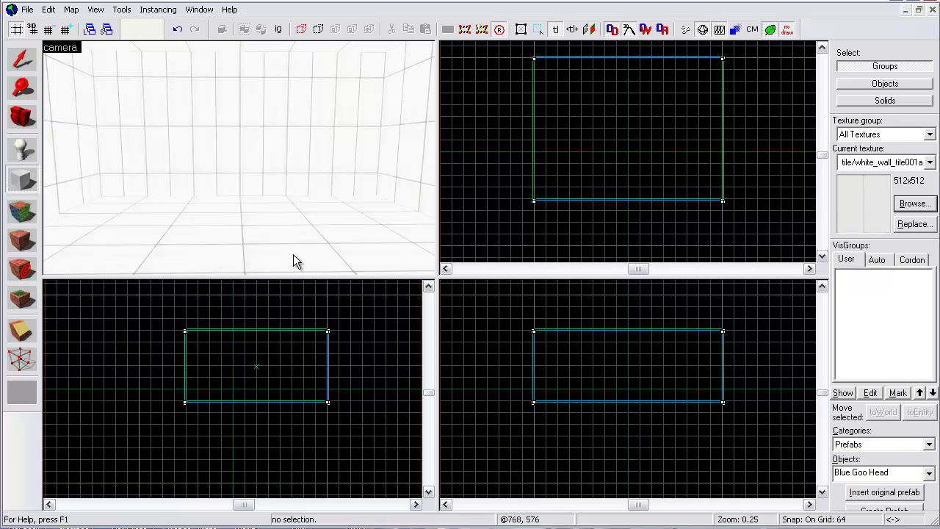
pyautogui.click(25, 178)
pyautogui.moveTo(568, 81); pyautogui.dragTo(590, 106)
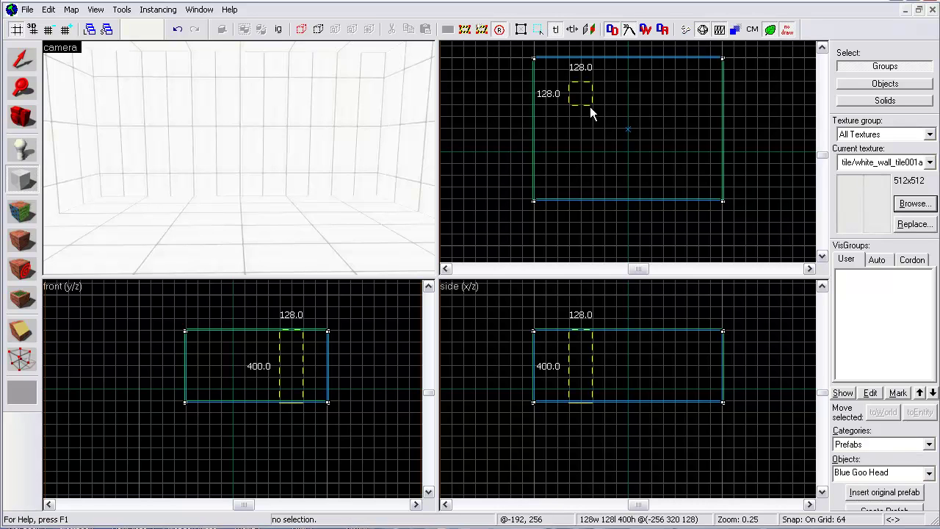
pyautogui.press('Return')
pyautogui.press('z')
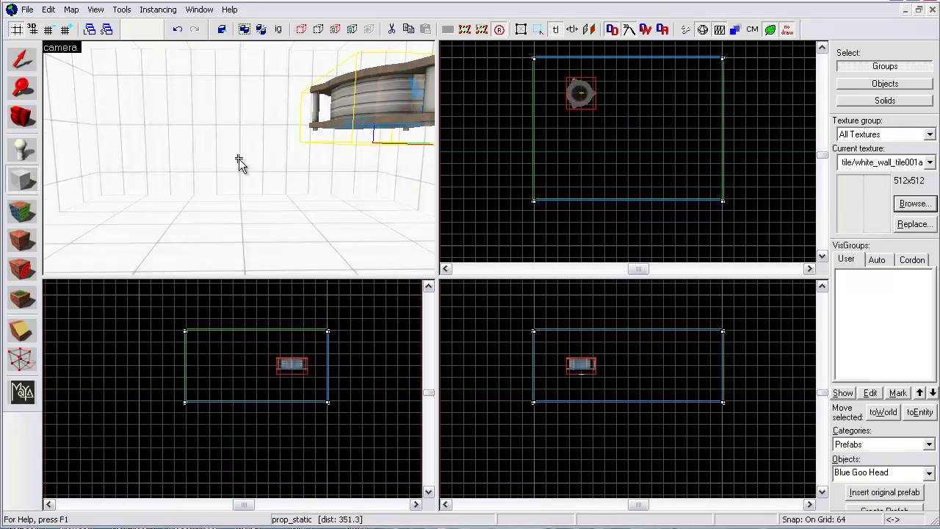
pyautogui.press('a')
pyautogui.scroll(-5, 240, 160)
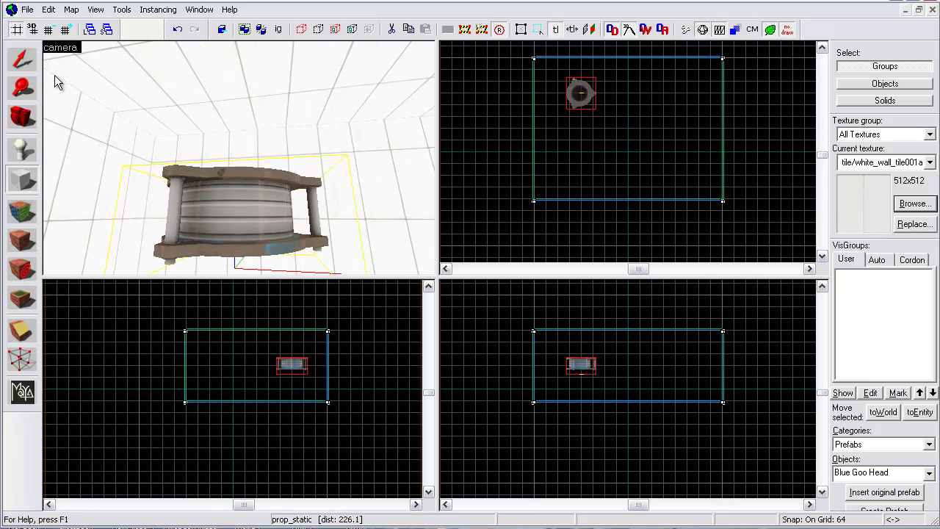
# Step: Move the Blue Goo Head prop closer to the room's corner and raise it to the ceiling
pyautogui.click(22, 60)
pyautogui.moveTo(581, 89); pyautogui.dragTo(570, 79)
pyautogui.moveTo(570, 364); pyautogui.dragTo(571, 332)
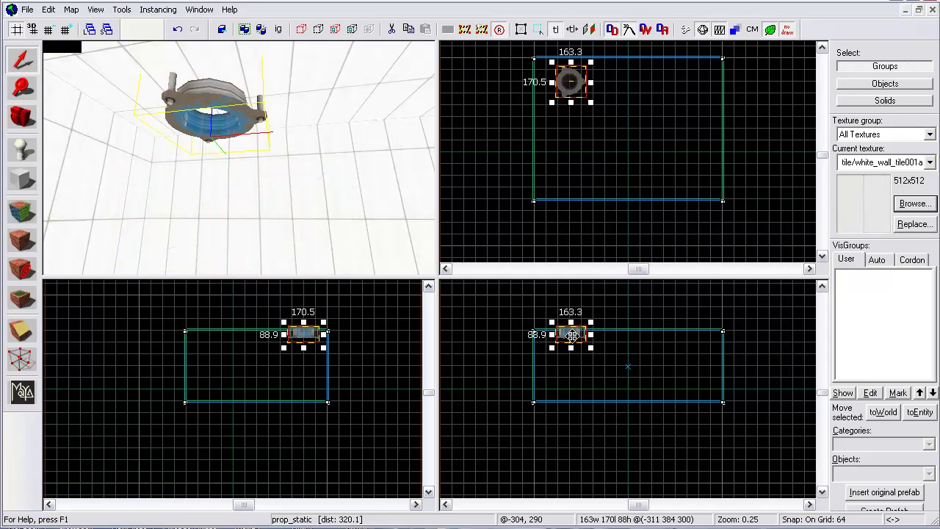
# Step: Reduce the grid size to 8 and lower the Blue Goo Head until its upper edge meets the ceiling
pyautogui.scroll(5, 571, 331)
pyautogui.press('w')
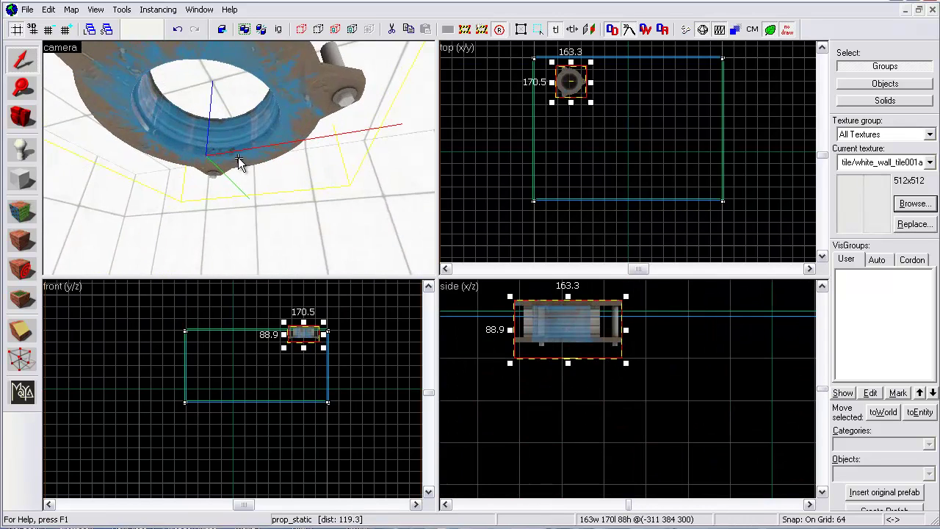
pyautogui.press('s')
pyautogui.press('z')
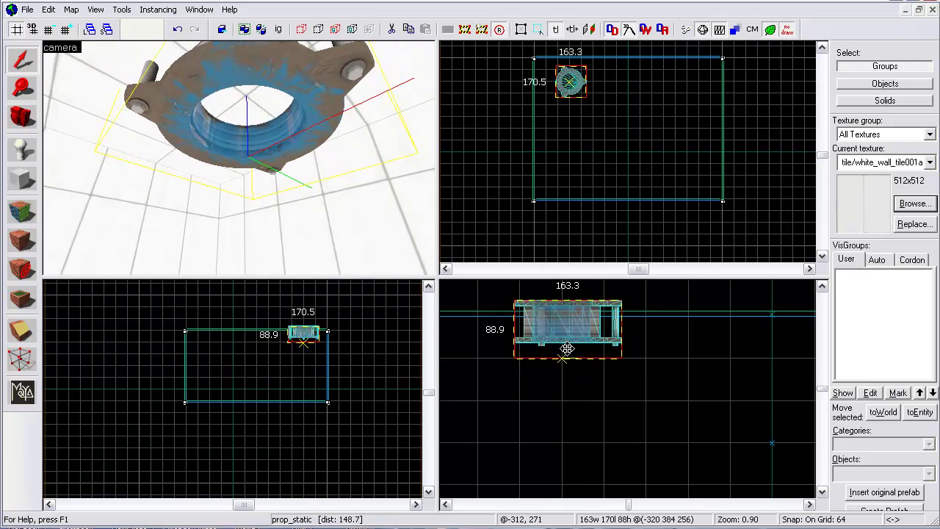
pyautogui.press('[')
pyautogui.press('[')
pyautogui.press('[')
pyautogui.moveTo(563, 336); pyautogui.dragTo(560, 350)
pyautogui.click(621, 216)
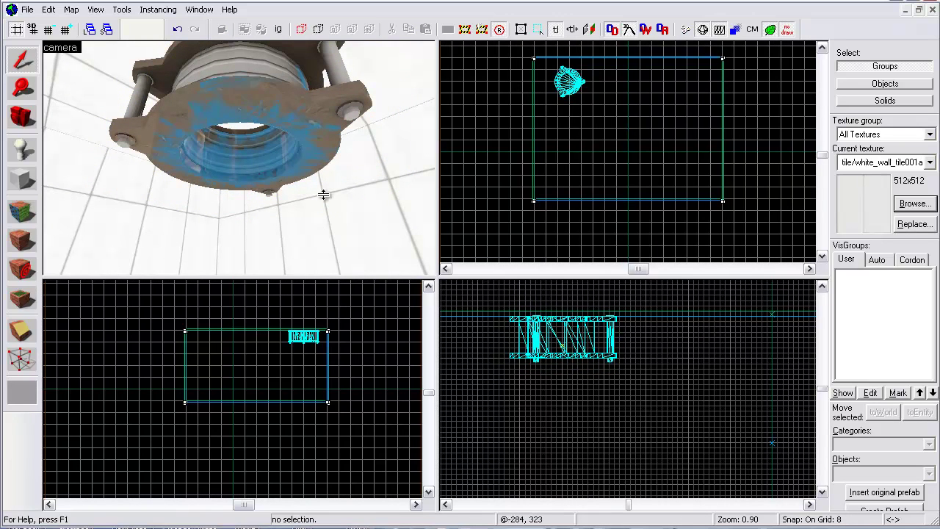
# Step: Place another Blue Goo Head in an area about 184 by 152 over the first, and choose Goo Tunnel as the prefab object
pyautogui.click(22, 180)
pyautogui.click(561, 75)
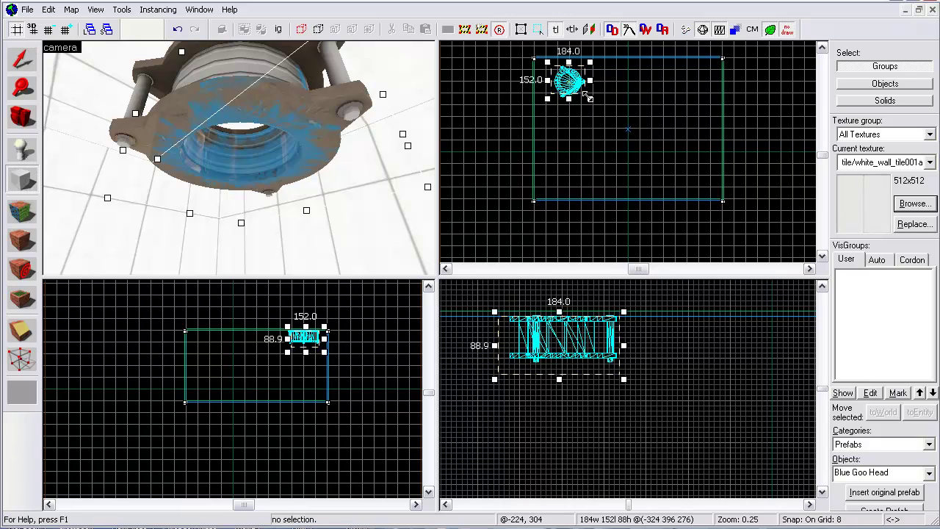
pyautogui.click(928, 472)
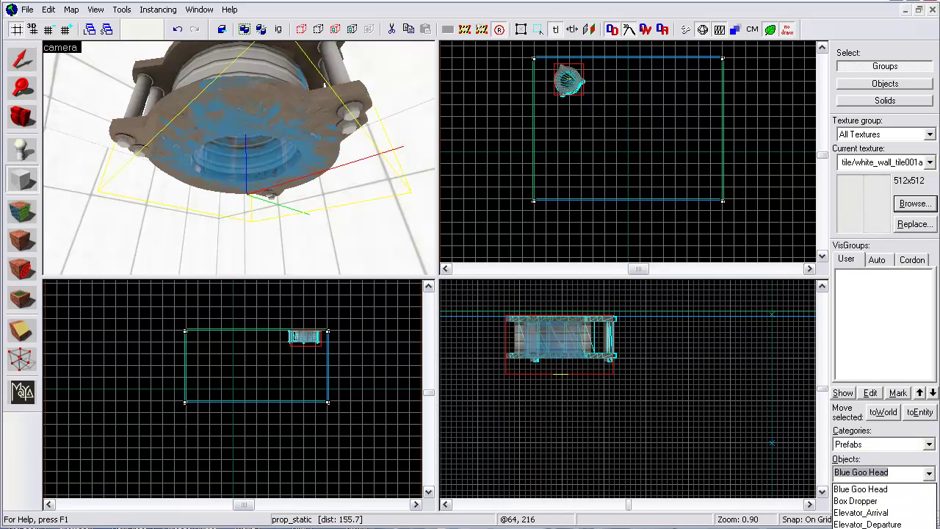
pyautogui.click(848, 526)
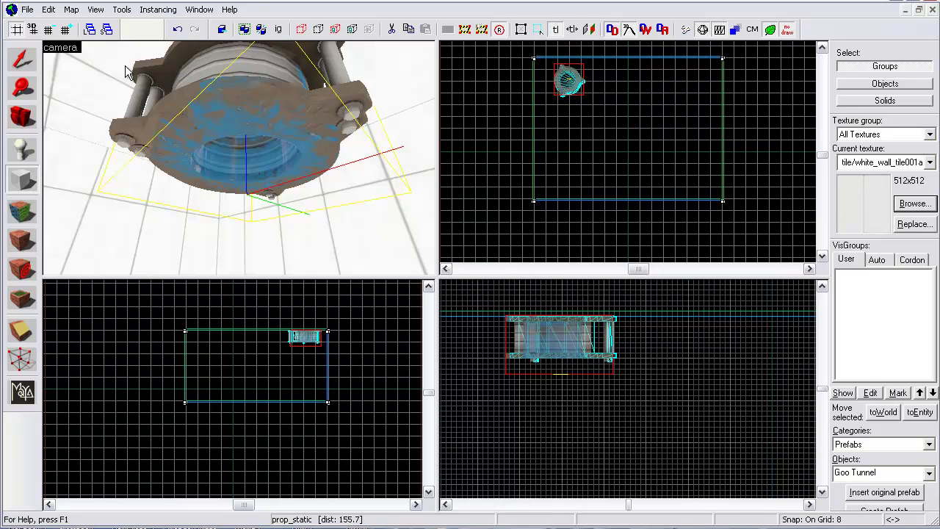
# Step: Delete one of the two overlapping Blue Goo Head props
pyautogui.click(24, 64)
pyautogui.click(268, 116)
pyautogui.press('Delete')
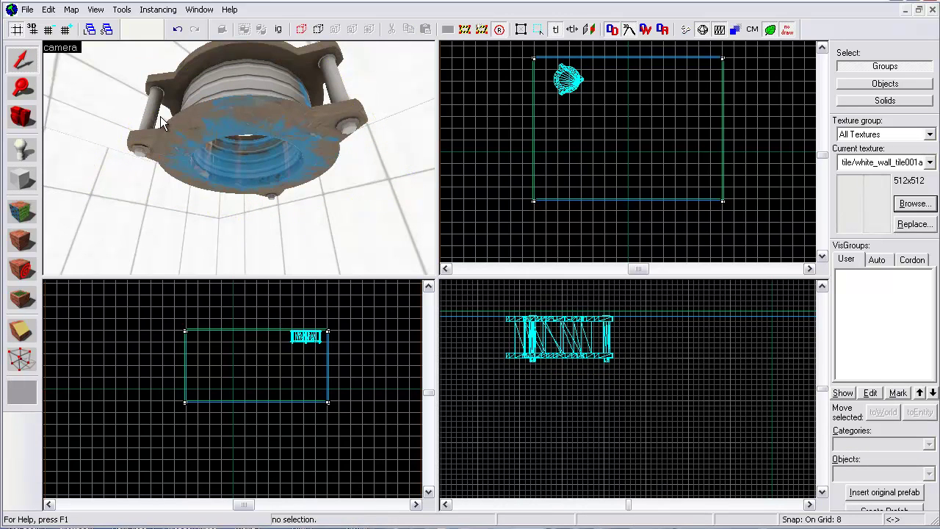
# Step: Place a Goo Tunnel prefab in an area about 160 by 184 over the Blue Goo Head in the top view
pyautogui.click(33, 174)
pyautogui.moveTo(558, 65); pyautogui.dragTo(588, 99)
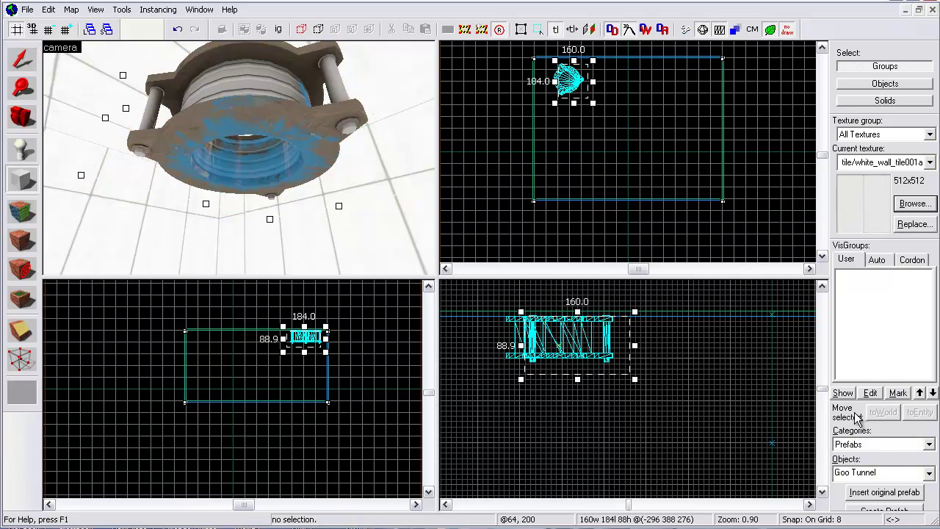
pyautogui.press('Return')
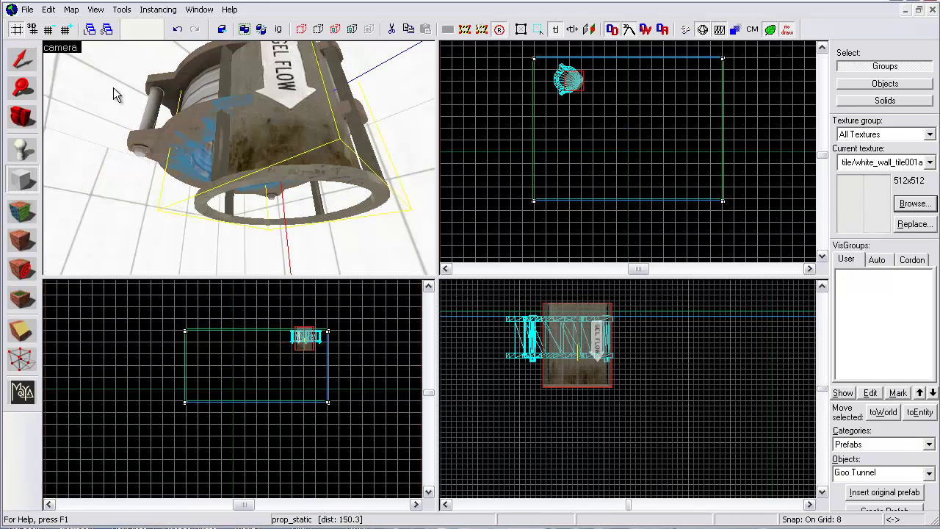
# Step: Move the Goo Tunnel horizontally to line it up with the centre of the Blue Goo Head
pyautogui.click(32, 64)
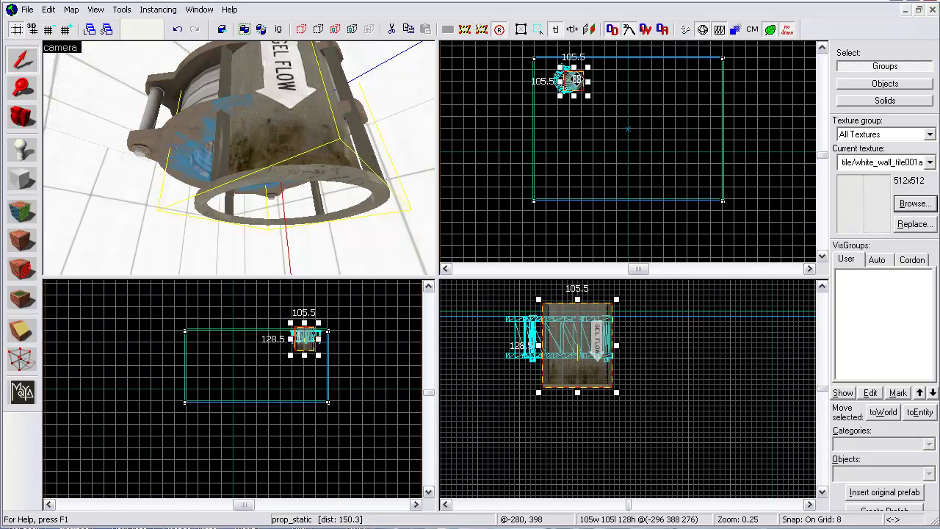
pyautogui.moveTo(576, 79); pyautogui.dragTo(568, 79)
pyautogui.press('z')
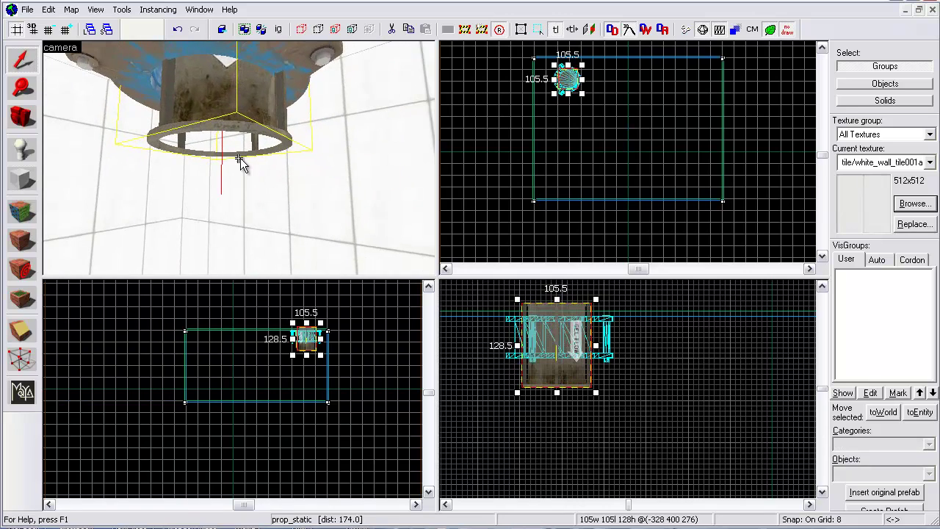
# Step: Position the Goo Tunnel directly beneath the ceiling and move the Blue Goo Head down to the tunnel's lower end
pyautogui.moveTo(550, 347); pyautogui.dragTo(578, 389)
pyautogui.click(139, 55)
pyautogui.press('z')
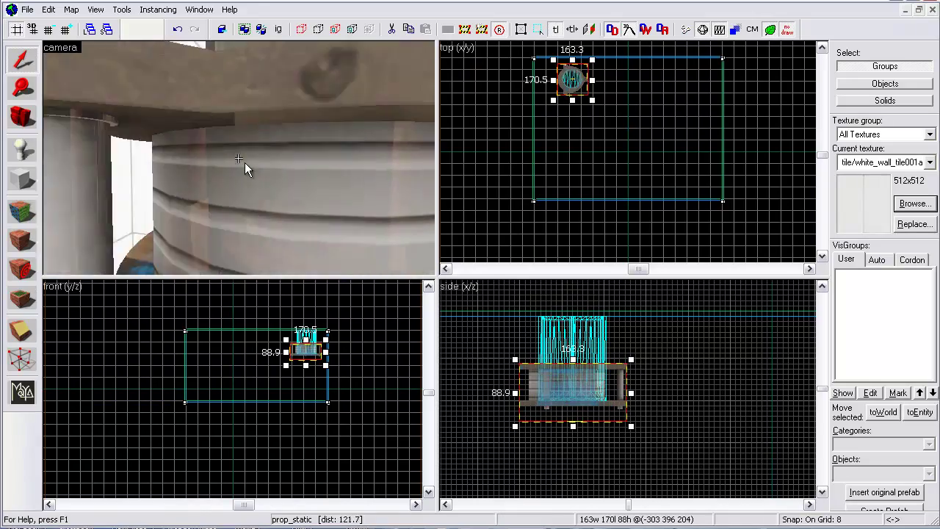
pyautogui.press('w')
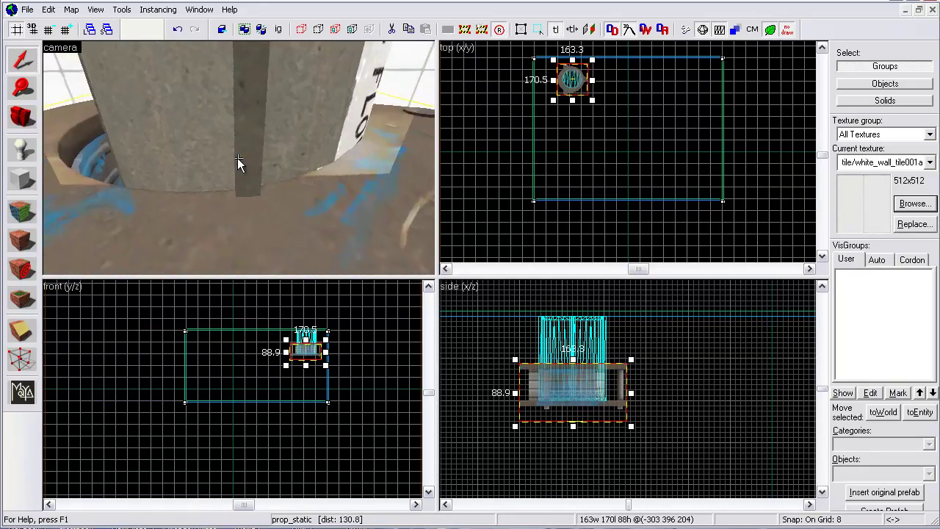
# Step: Move the Blue Goo Head 8 units horizontally in the side view to line it up with the Goo Tunnel
pyautogui.press('s')
pyautogui.press('s')
pyautogui.press('z')
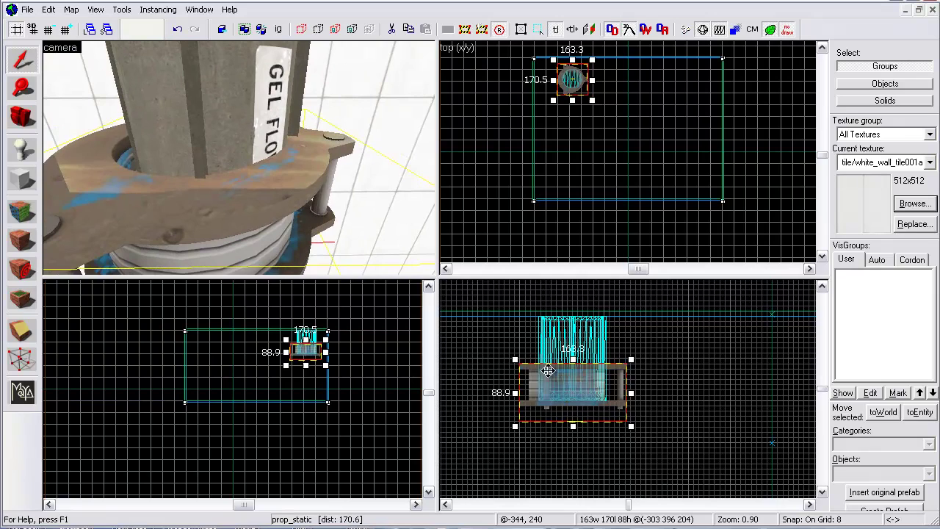
pyautogui.moveTo(554, 380); pyautogui.dragTo(561, 381)
pyautogui.press('a')
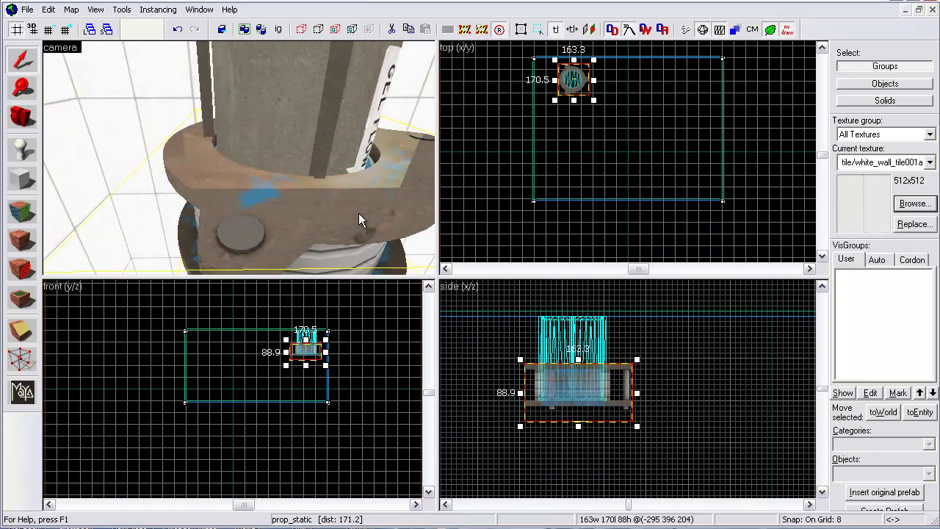
# Step: Lower the Blue Goo Head 24 units along the Goo Tunnel, check the fit from inside, and clear the selection
pyautogui.press('z')
pyautogui.press('w')
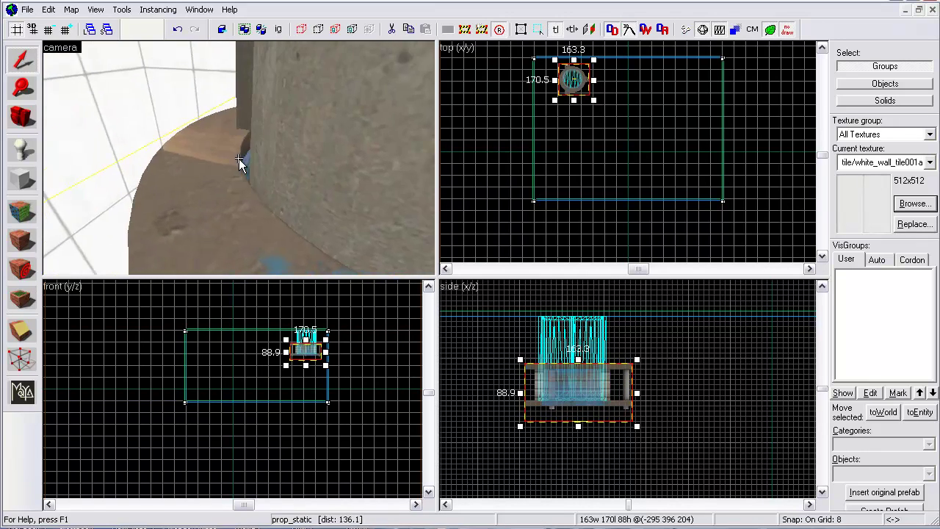
pyautogui.press('s')
pyautogui.press('z')
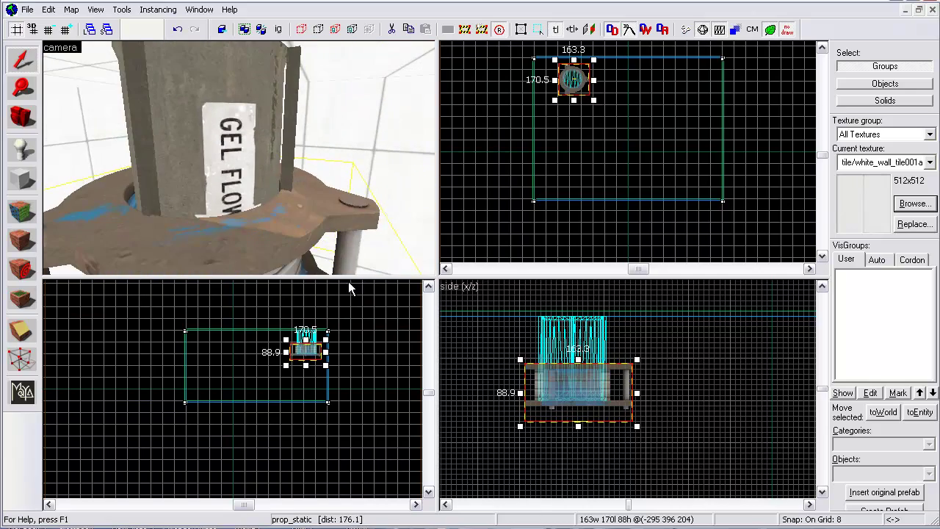
pyautogui.moveTo(548, 388); pyautogui.dragTo(551, 403)
pyautogui.press('z')
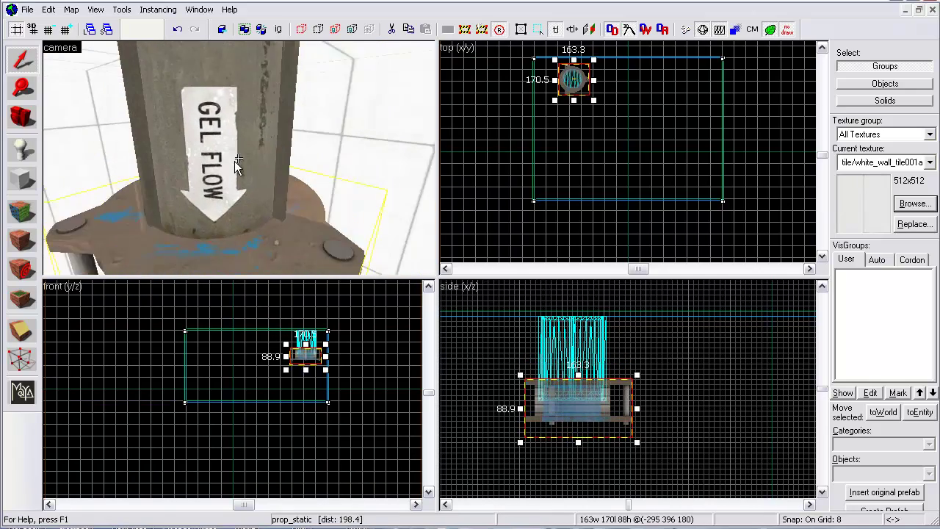
pyautogui.press('w')
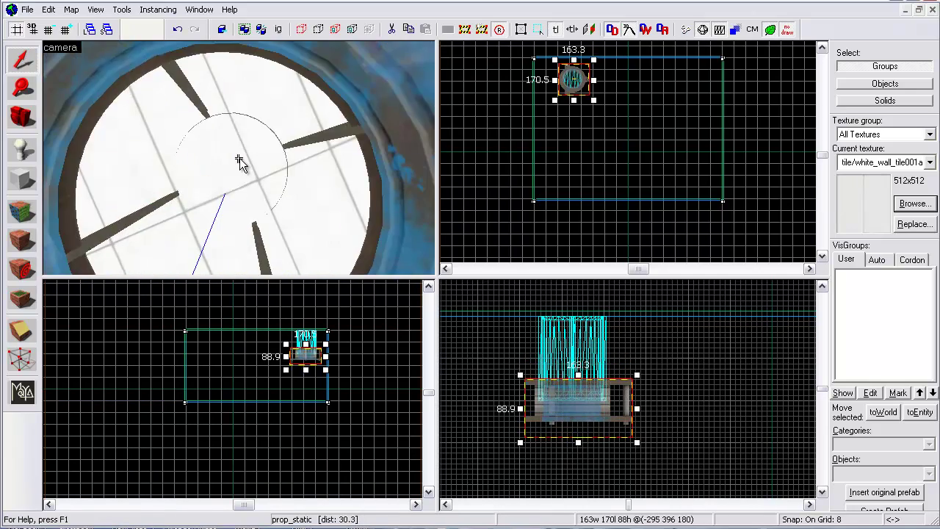
pyautogui.press('w')
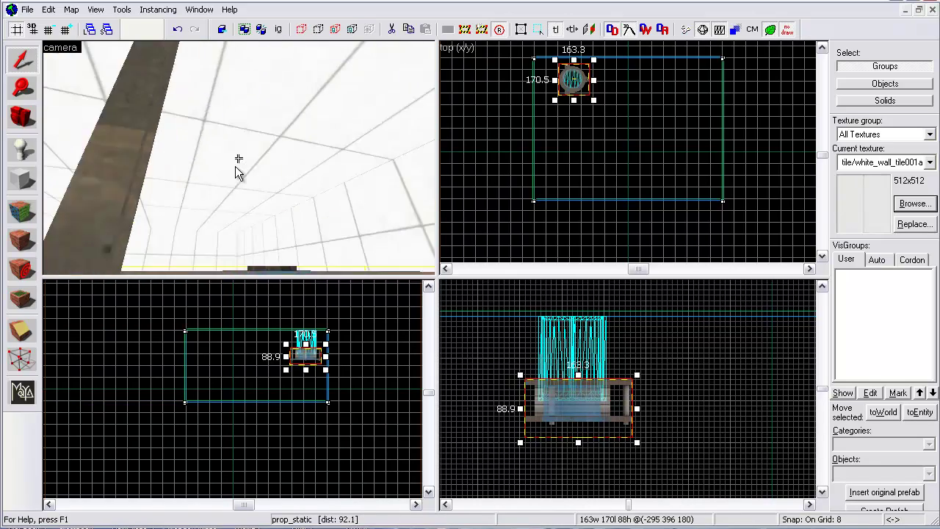
pyautogui.press('w')
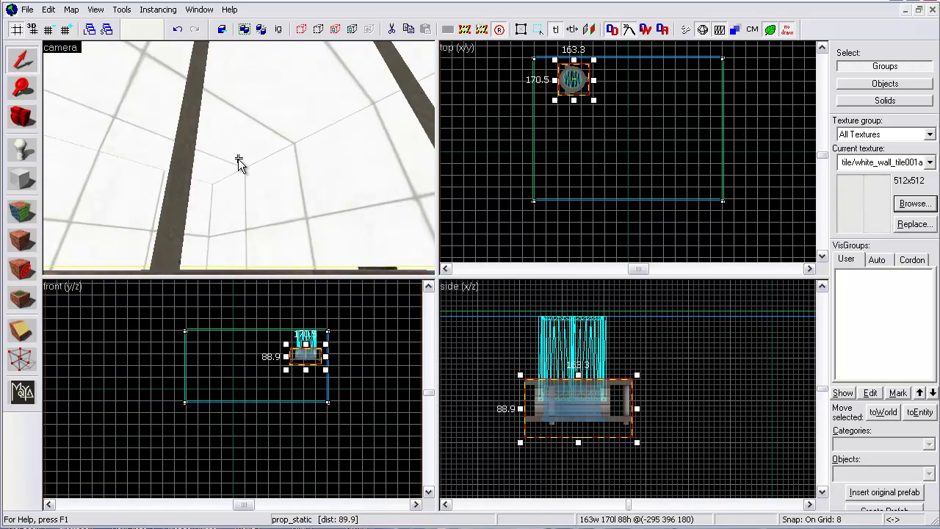
pyautogui.press('s')
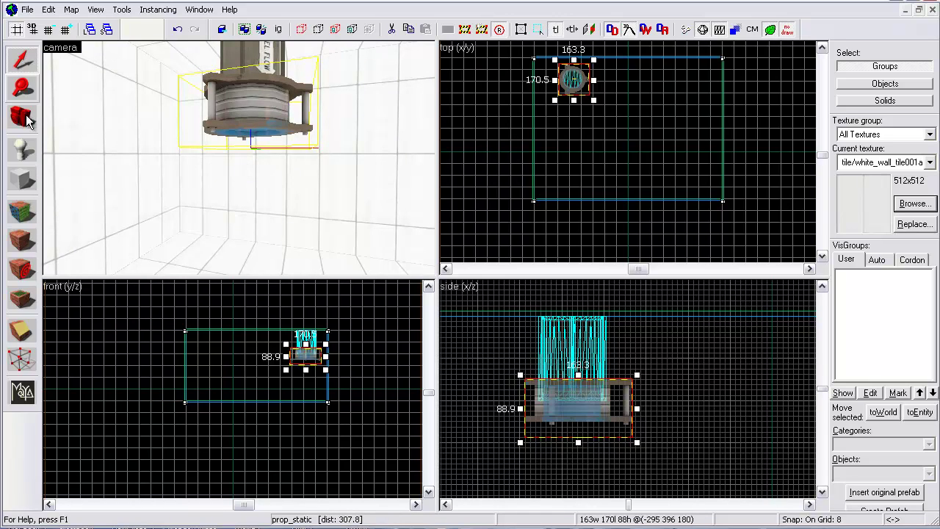
pyautogui.click(522, 208)
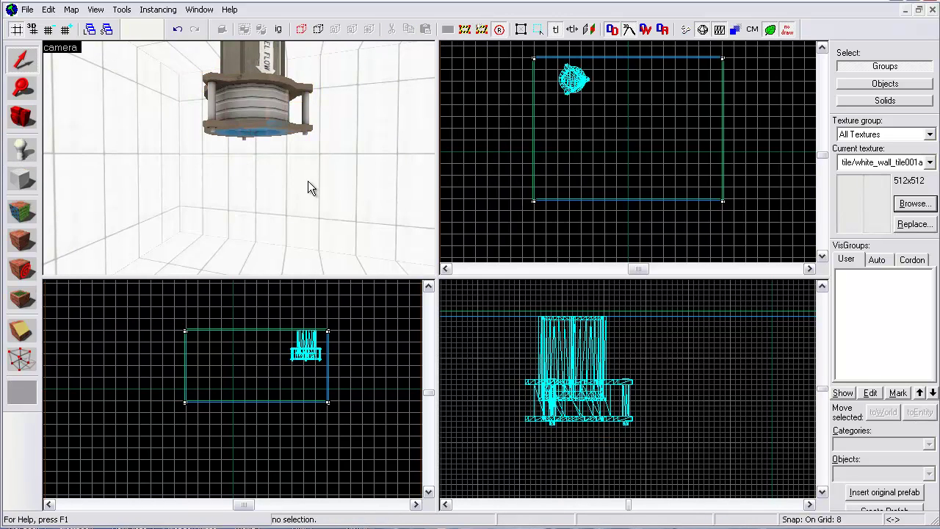
# Step: Place an info_player_start entity on the floor of the room, away from the goo dropper
pyautogui.click(22, 149)
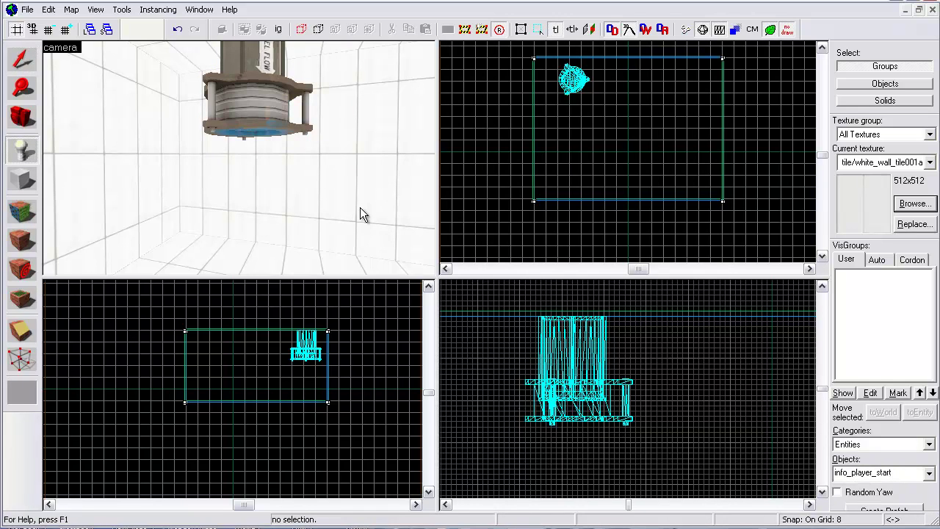
pyautogui.press('z')
pyautogui.press('w')
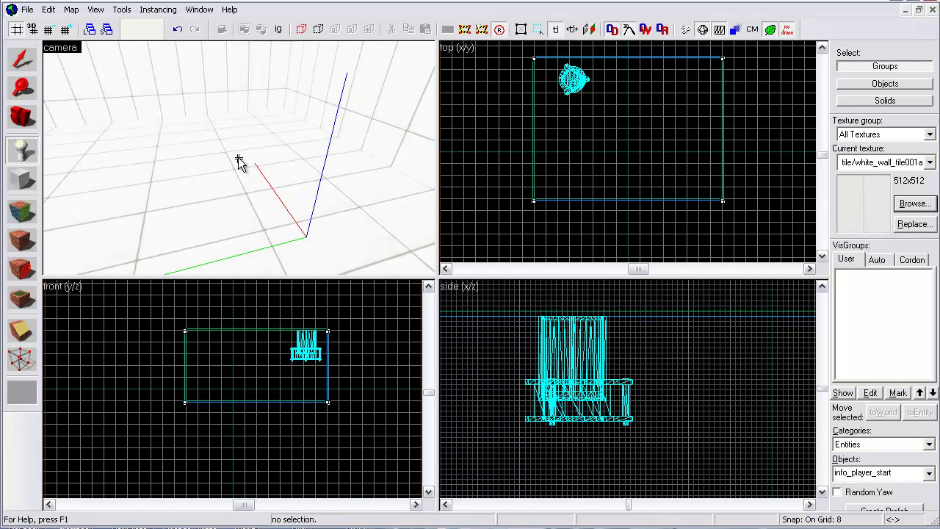
pyautogui.click(239, 159)
pyautogui.press('z')
# Step: Place a weapon_portalgun entity on the floor at the player start's feet and clear the selection
pyautogui.click(877, 477)
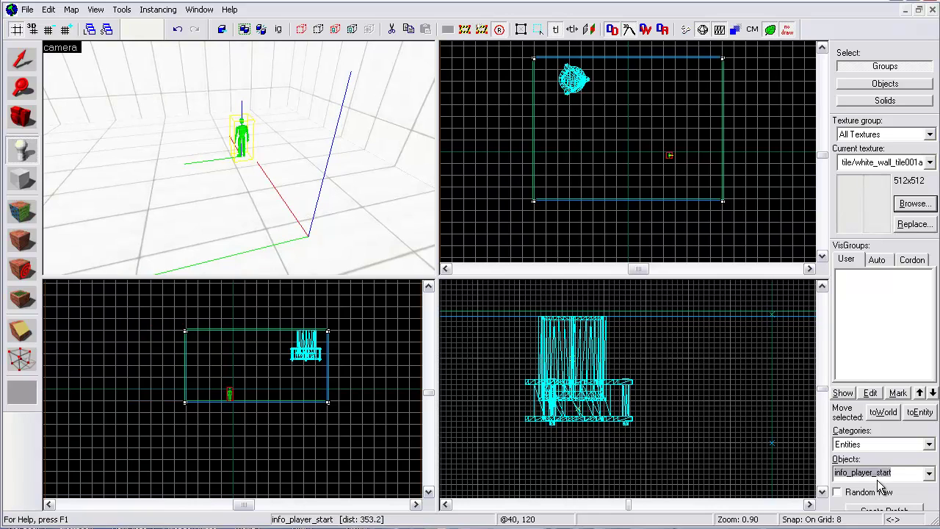
pyautogui.write('weapon')
pyautogui.click(872, 491)
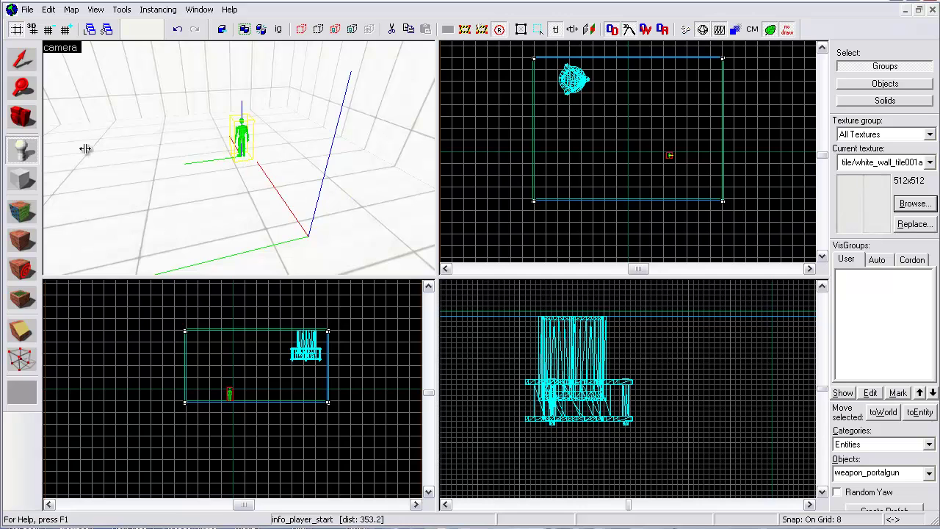
pyautogui.click(247, 165)
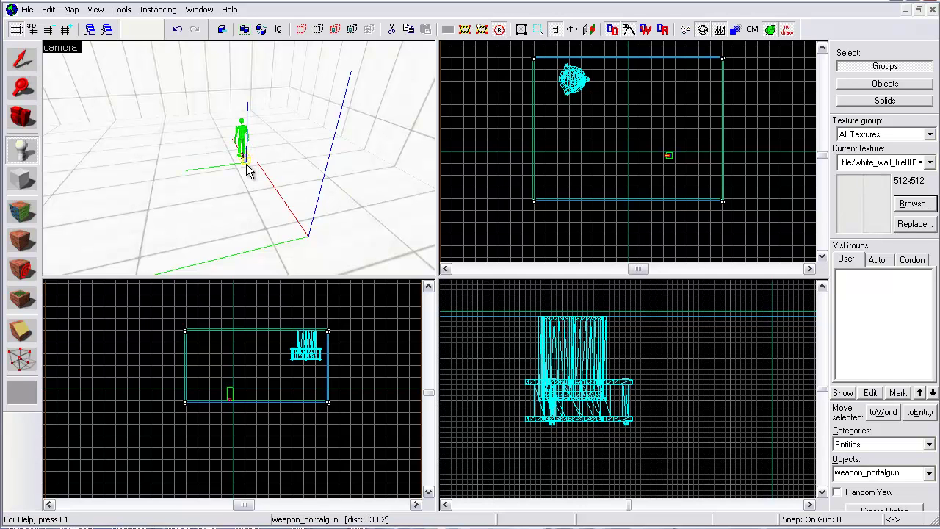
pyautogui.press('z')
pyautogui.press('w')
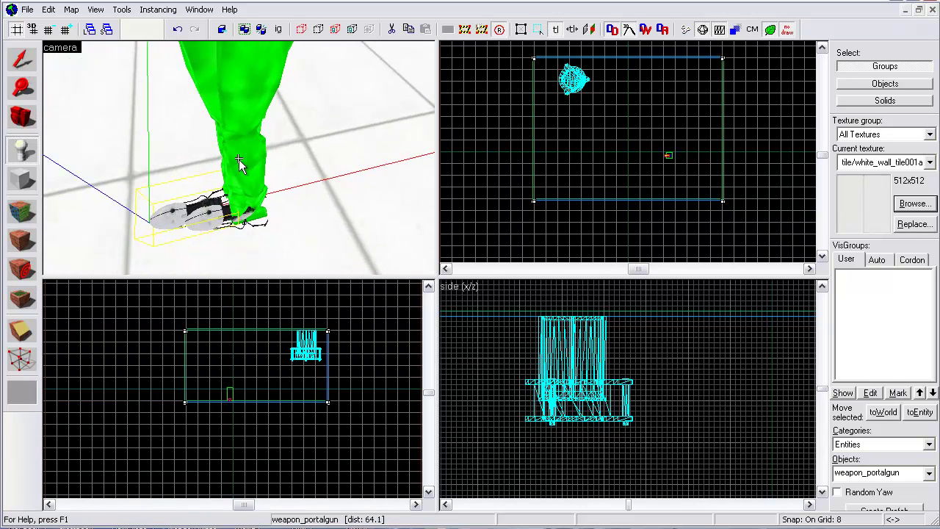
pyautogui.press('Escape')
pyautogui.press('s')
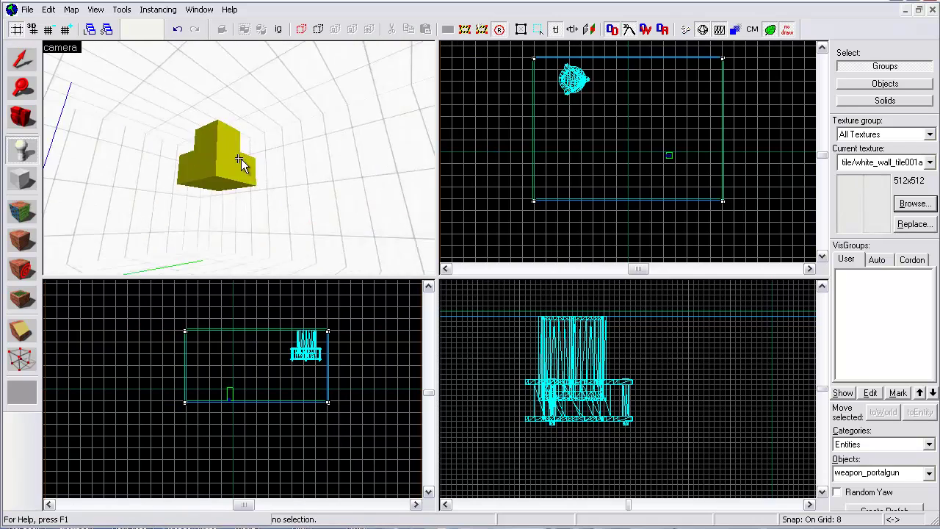
pyautogui.press('pagedown')
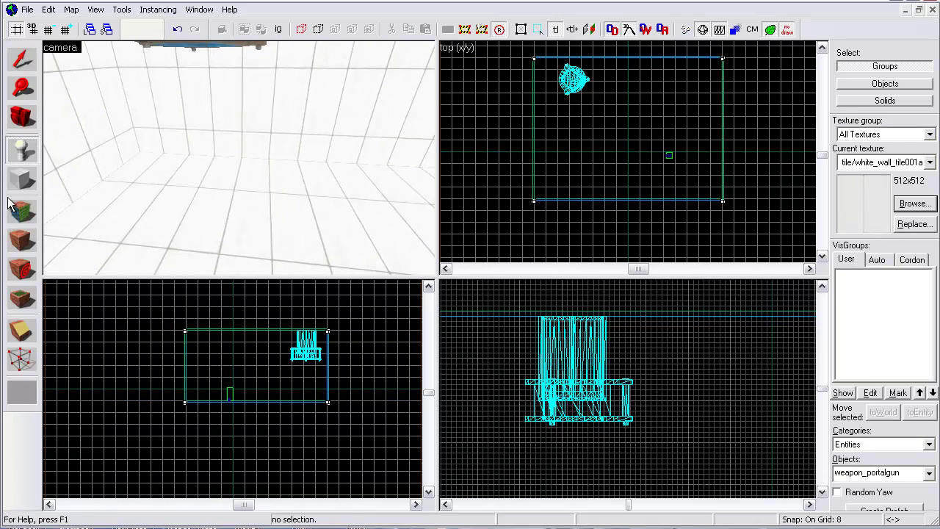
# Step: Place an info_paint_sprayer entity on the wall beside the goo dropper
pyautogui.click(872, 472)
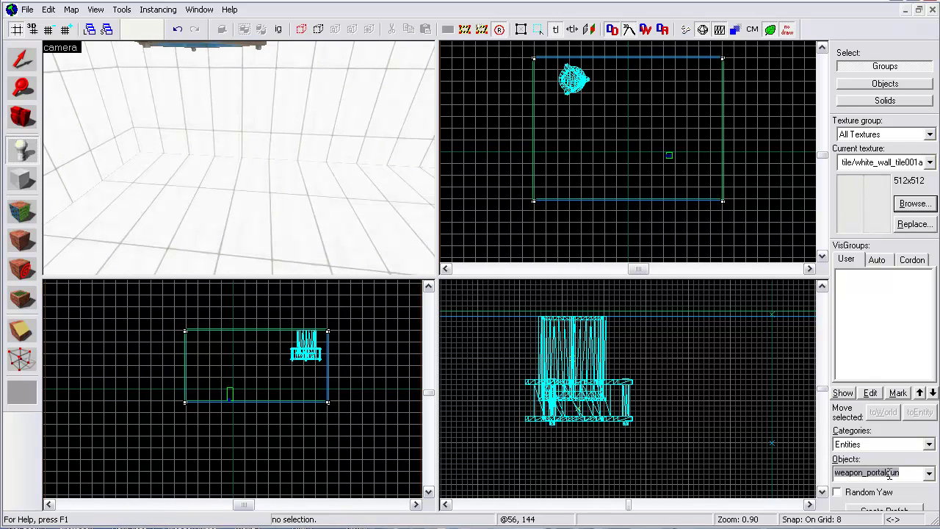
pyautogui.write('paint')
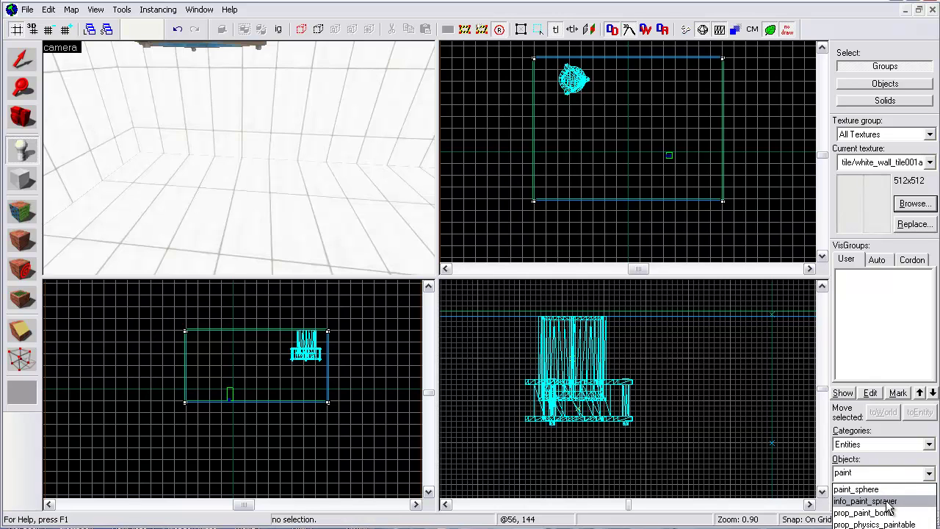
pyautogui.click(885, 501)
pyautogui.press('z')
pyautogui.press('w')
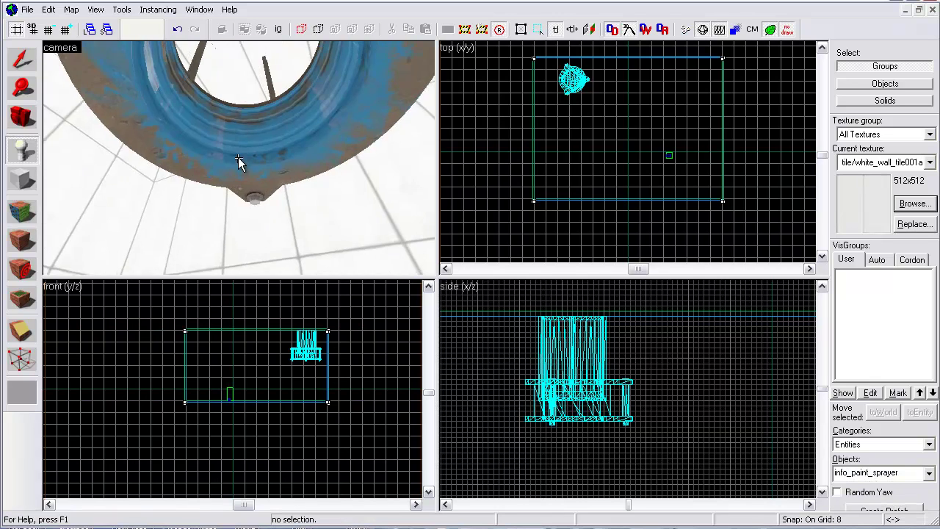
pyautogui.press('Down')
pyautogui.click(237, 163)
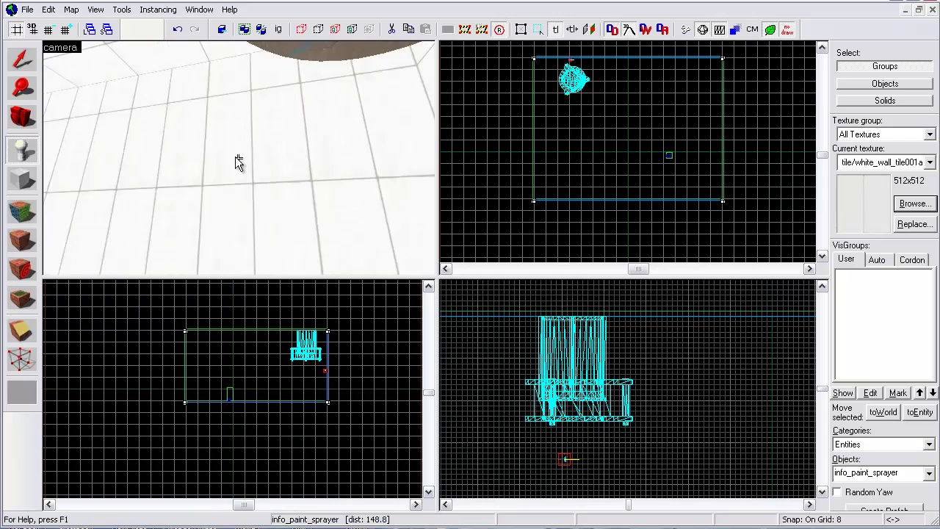
pyautogui.press('Up')
# Step: Move the info_paint_sprayer to the centre of the Blue Goo Head in the top view
pyautogui.click(33, 61)
pyautogui.click(363, 132)
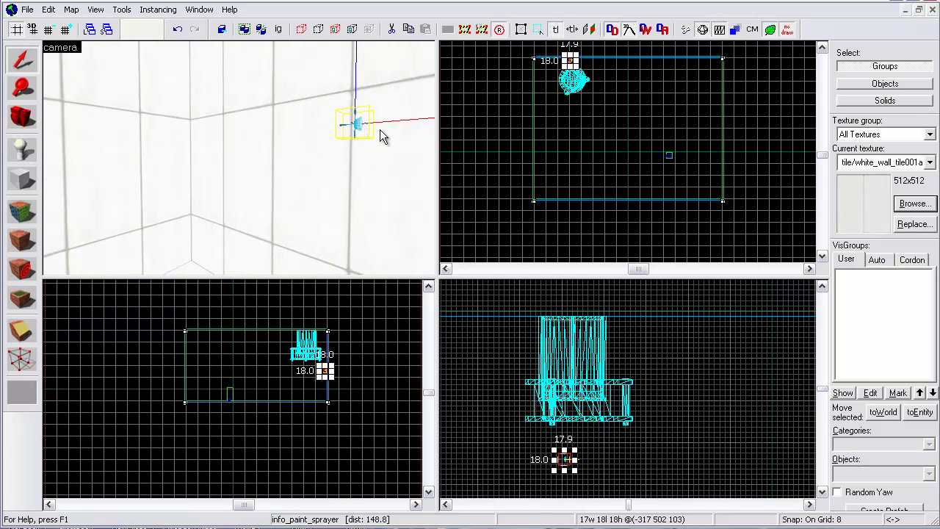
pyautogui.scroll(2, 562, 58)
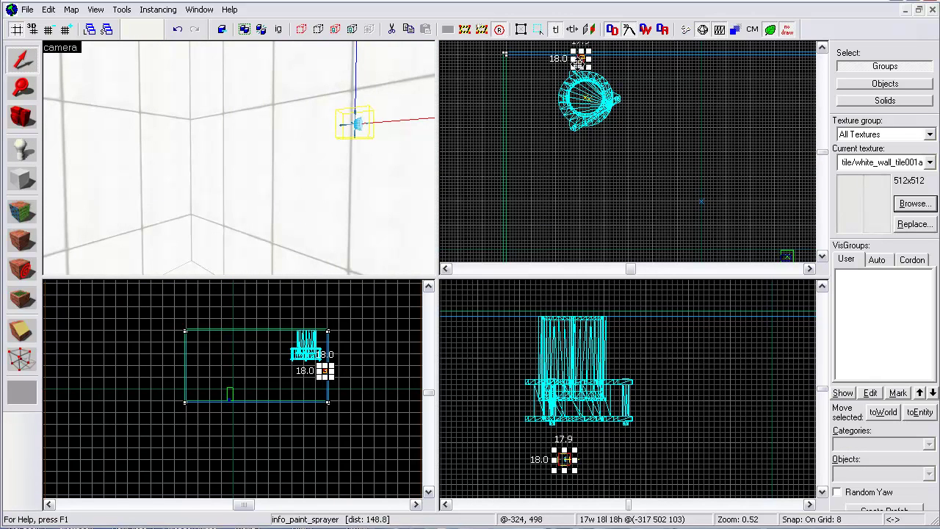
pyautogui.moveTo(577, 62); pyautogui.dragTo(585, 97)
pyautogui.press('z')
pyautogui.press('s')
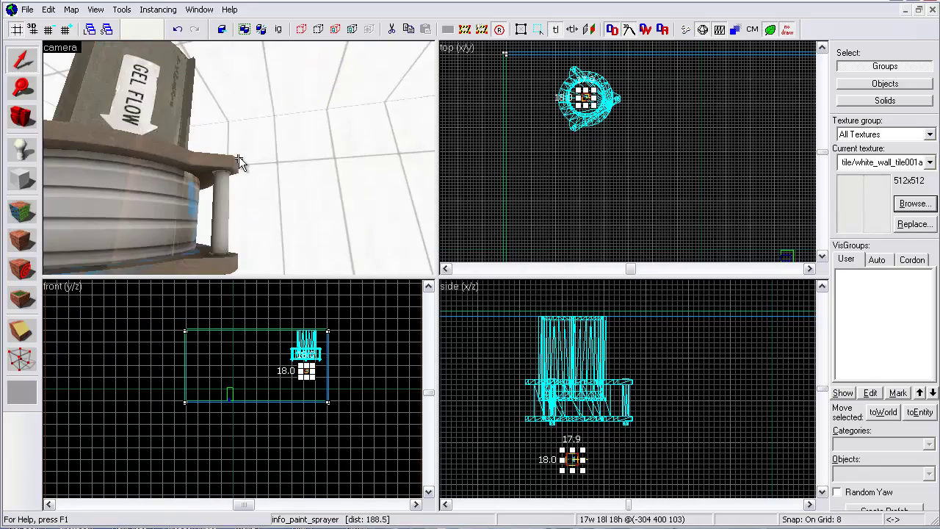
pyautogui.press('w')
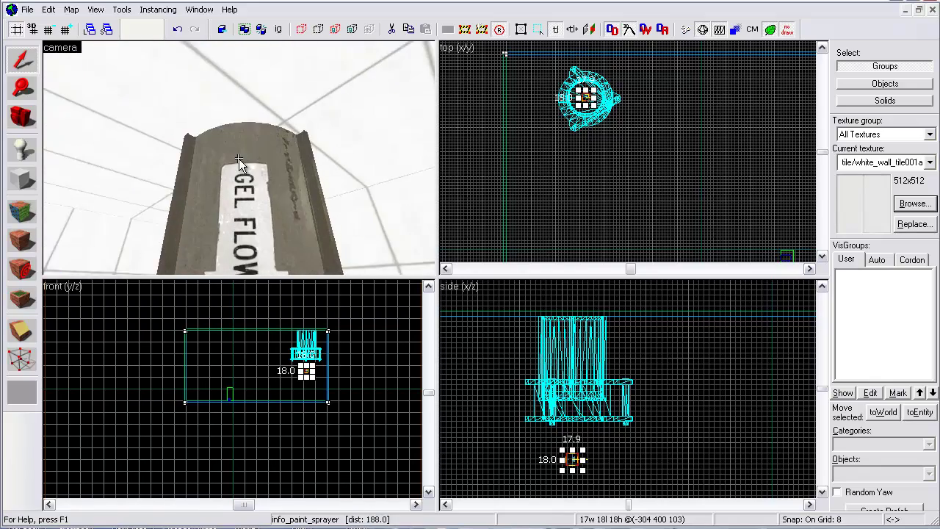
pyautogui.press('w')
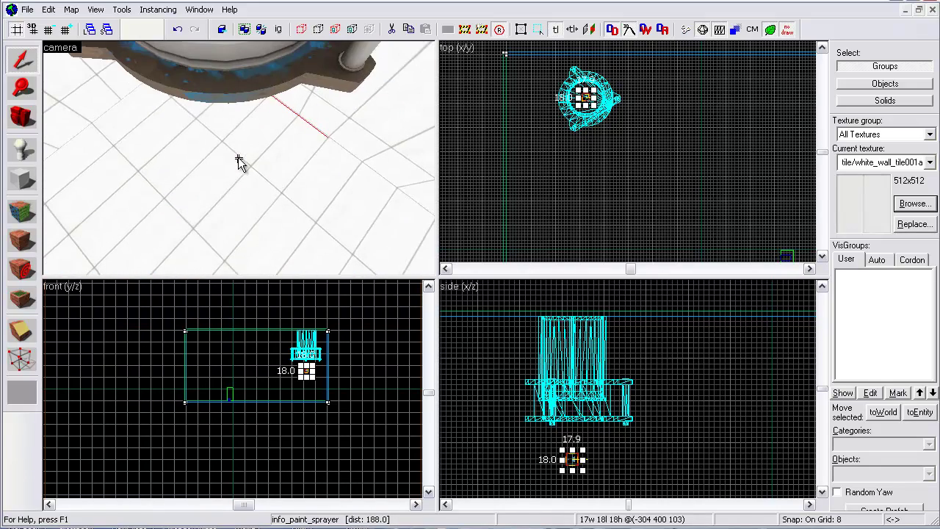
# Step: Raise the info_paint_sprayer in the side view into the Blue Goo Head, just above its lower flange
pyautogui.scroll(5, 591, 434)
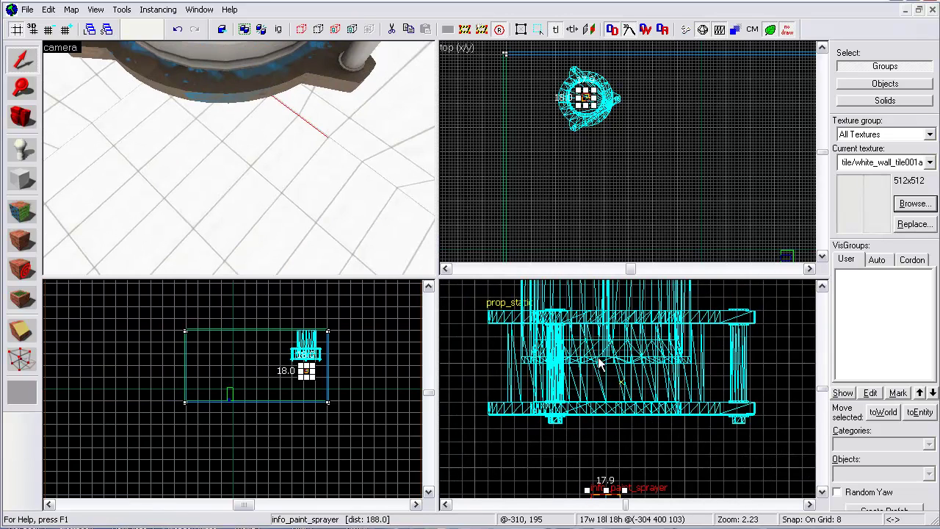
pyautogui.press('z')
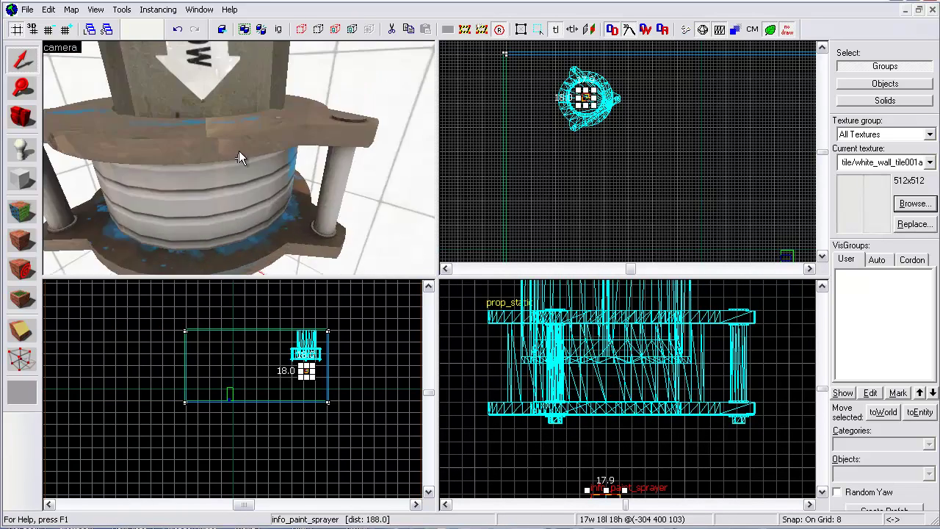
pyautogui.click(238, 159)
pyautogui.press('z')
pyautogui.scroll(-3, 477, 372)
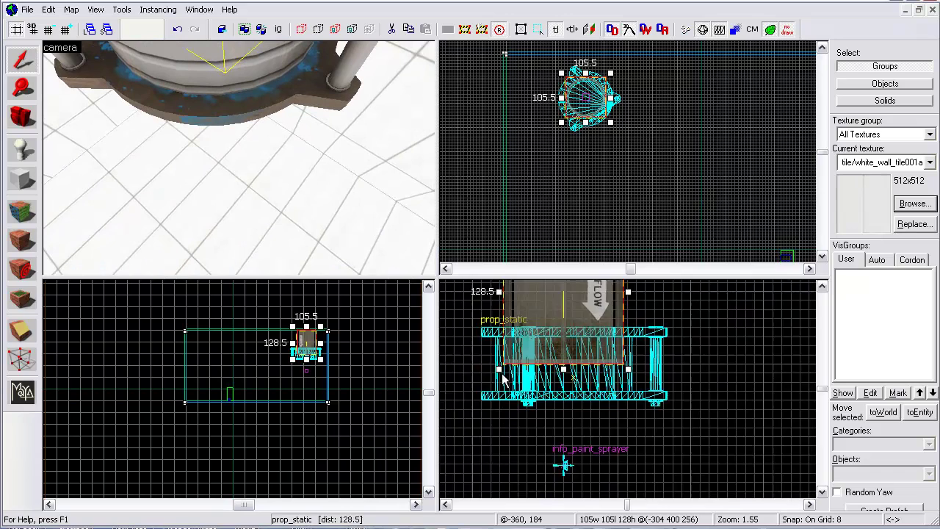
pyautogui.scroll(3, 560, 390)
pyautogui.moveTo(550, 421); pyautogui.dragTo(544, 314)
pyautogui.scroll(-2, 615, 378)
pyautogui.scroll(2, 580, 290)
pyautogui.moveTo(560, 345); pyautogui.dragTo(561, 324)
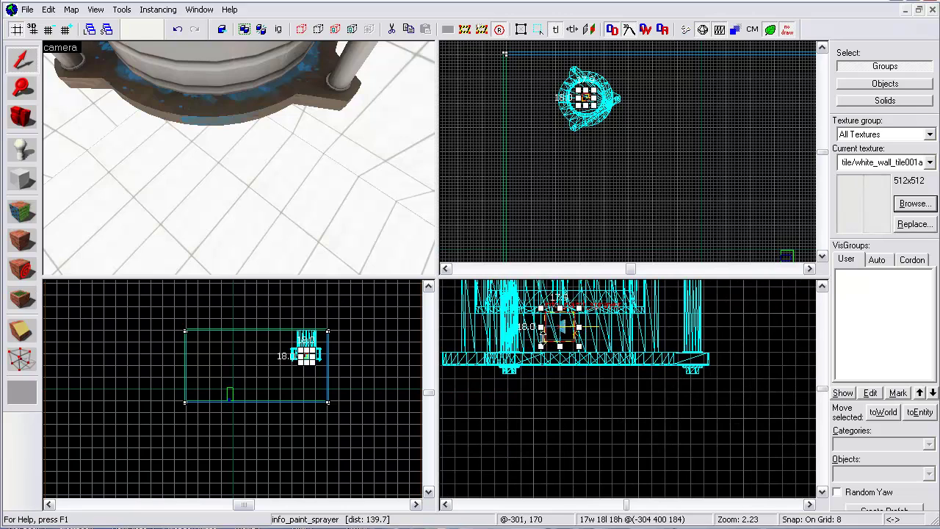
# Step: Lower the info_paint_sprayer 8 units towards the Blue Goo Head's opening and check its position from below
pyautogui.press('z')
pyautogui.press('z')
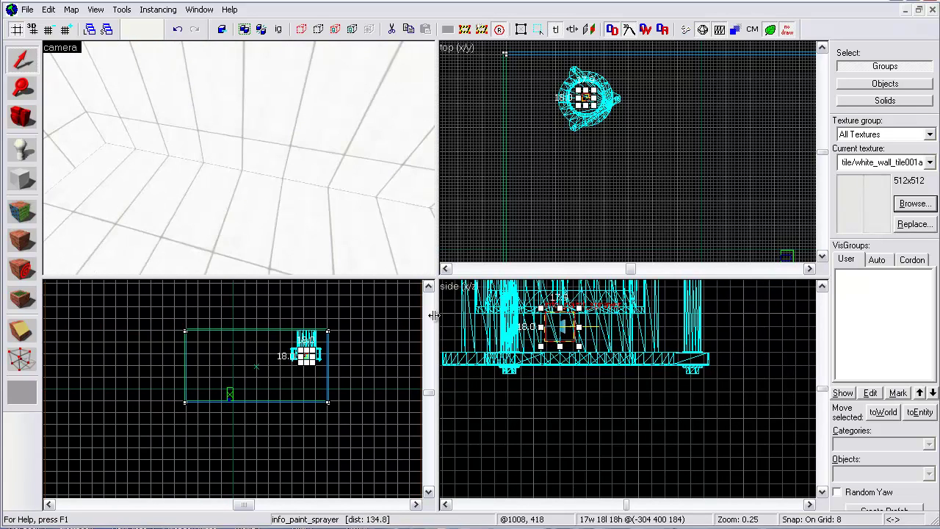
pyautogui.moveTo(561, 330); pyautogui.dragTo(561, 343)
pyautogui.press('z')
pyautogui.press('Up')
pyautogui.press('Up')
pyautogui.press('Up')
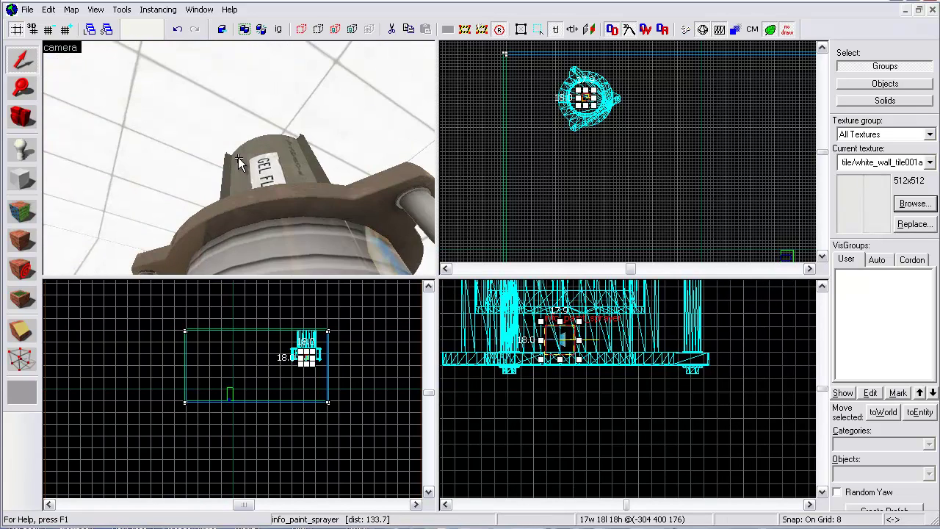
pyautogui.press('Down')
pyautogui.press('Down')
pyautogui.press('Down')
pyautogui.press('Down')
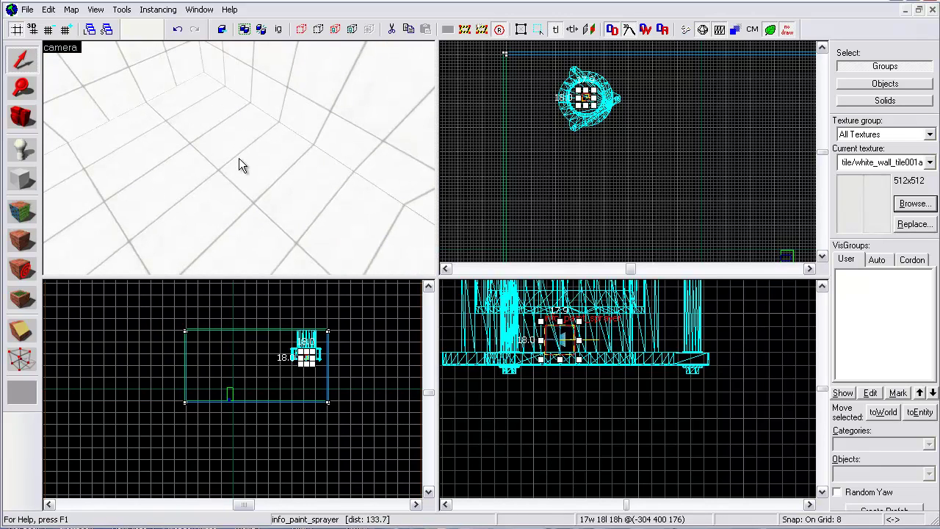
pyautogui.press('w')
pyautogui.press('Up')
pyautogui.press('Up')
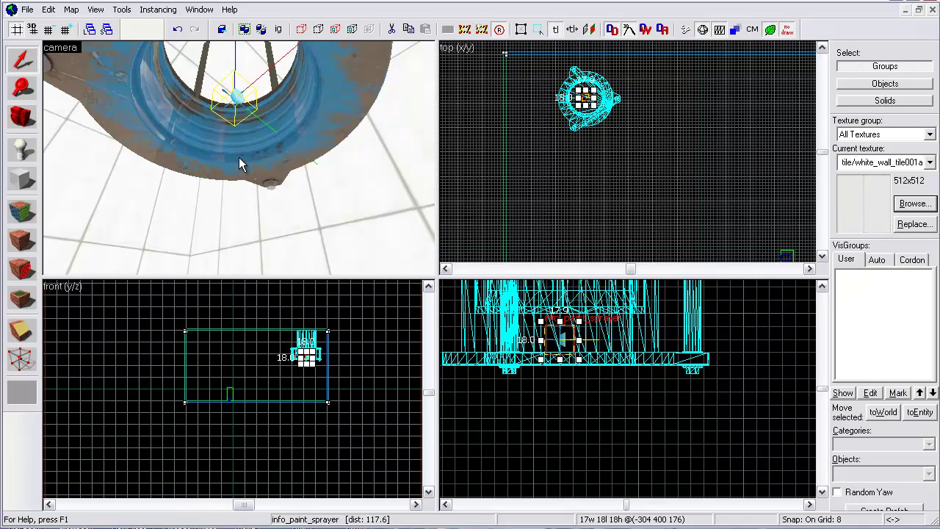
# Step: Open the info_paint_sprayer's properties and aim its orientation at a point on the floor below with Point At
pyautogui.hotkey('alt', 'Return')
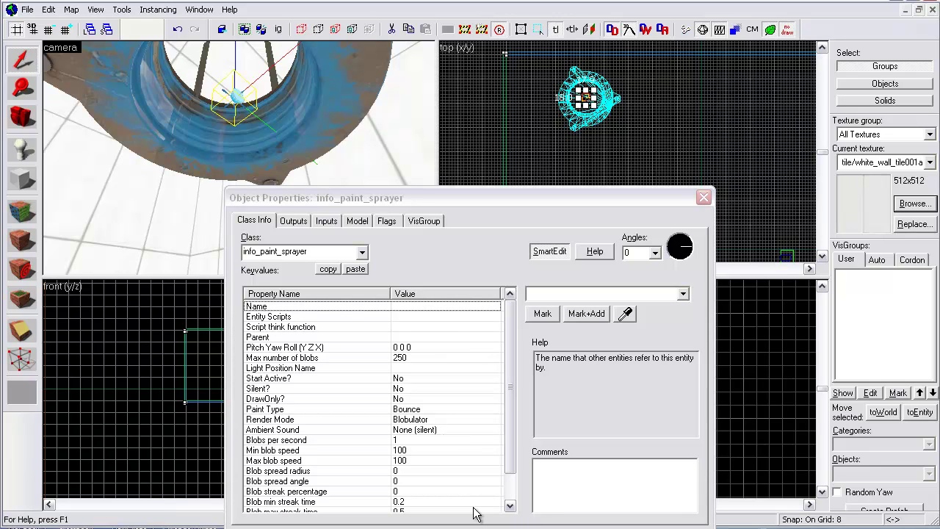
pyautogui.click(404, 348)
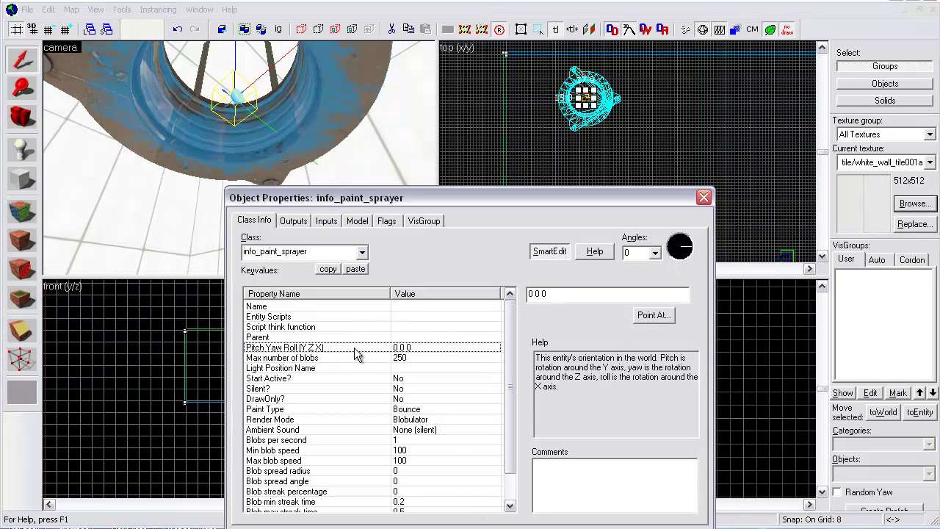
pyautogui.click(656, 316)
pyautogui.scroll(5, 239, 159)
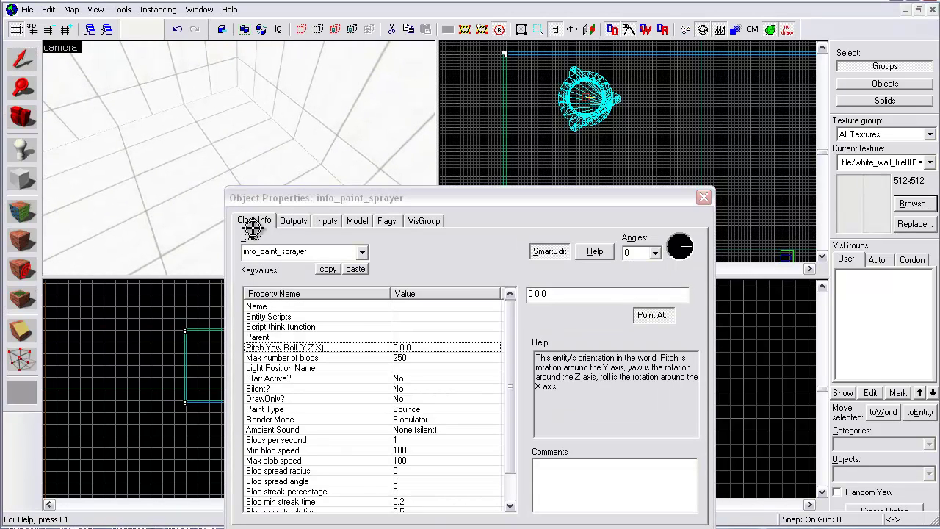
pyautogui.click(241, 178)
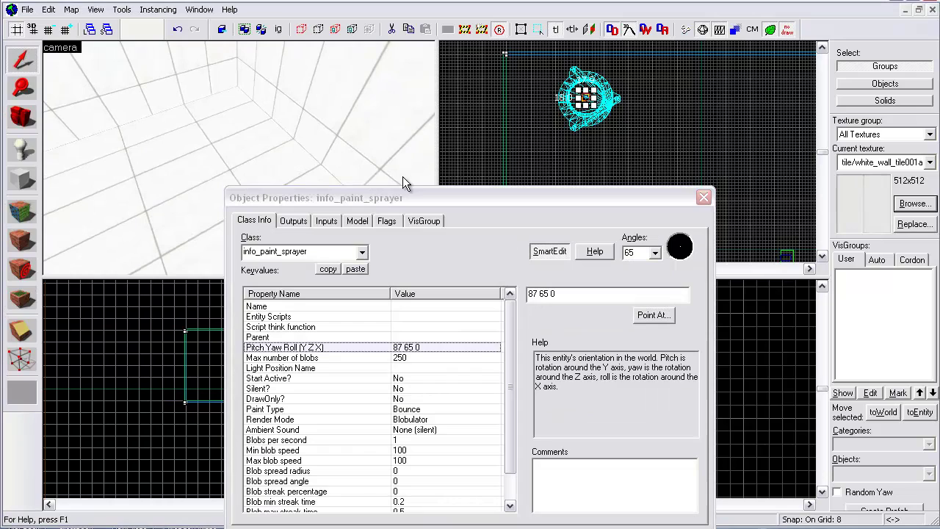
# Step: Set the info_paint_sprayer's pitch to 90 in Pitch Yaw Roll and check its direction in the camera view
pyautogui.click(536, 291)
pyautogui.press('BackSpace')
pyautogui.press('BackSpace')
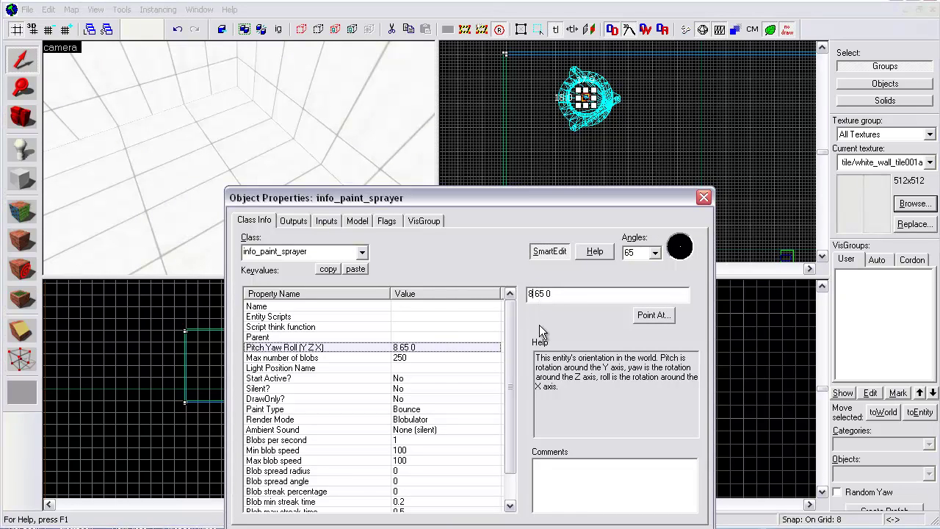
pyautogui.write('90')
pyautogui.write('z')
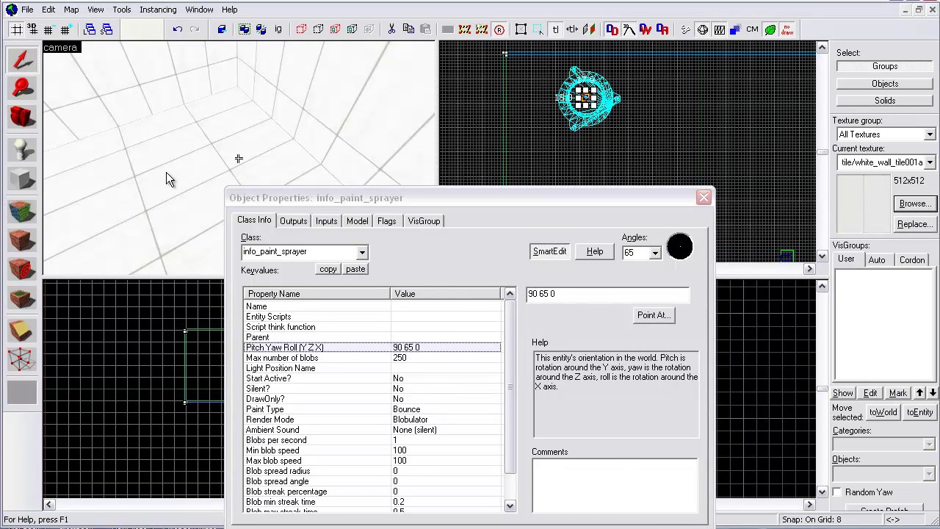
pyautogui.write('s')
pyautogui.scroll(3, 240, 162)
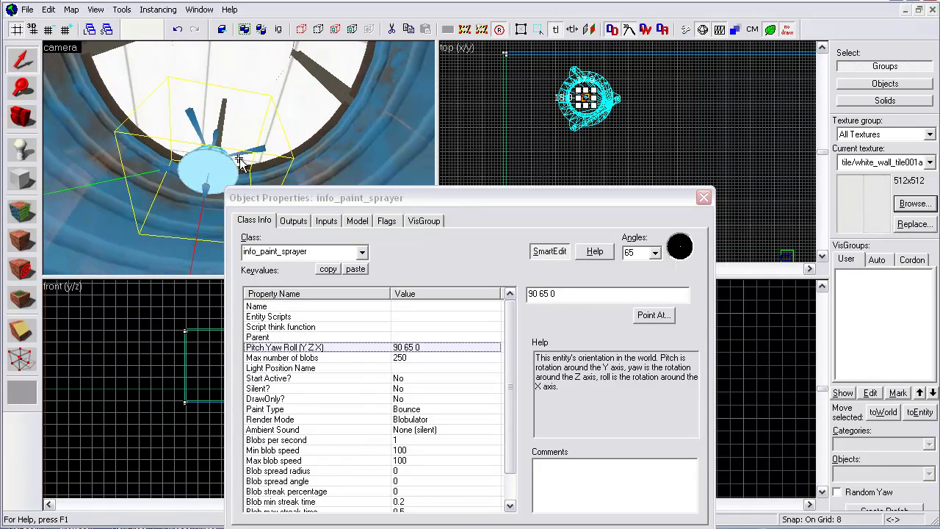
# Step: Set the info_paint_sprayer's yaw to 0, making its Pitch Yaw Roll 90 0 0, and check it in the camera view
pyautogui.click(548, 295)
pyautogui.press('BackSpace')
pyautogui.press('BackSpace')
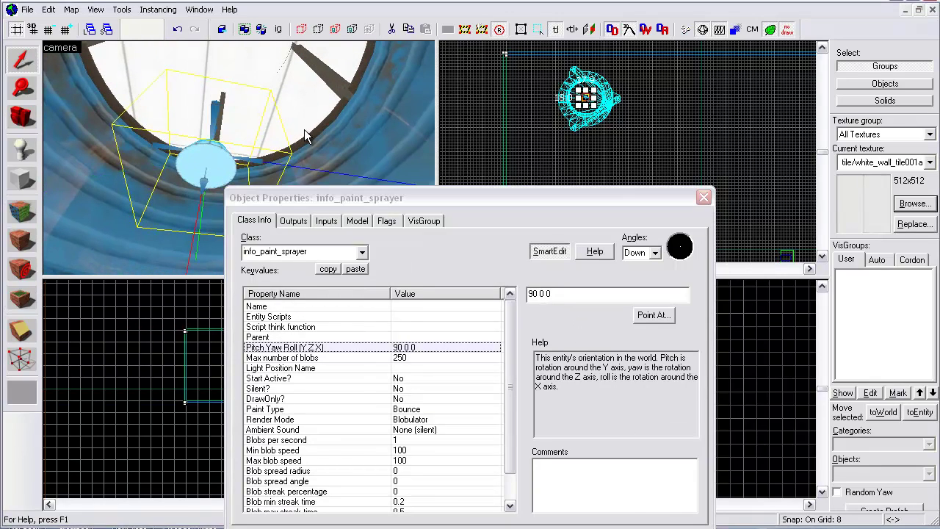
pyautogui.press('z')
pyautogui.press('s')
pyautogui.press('z')
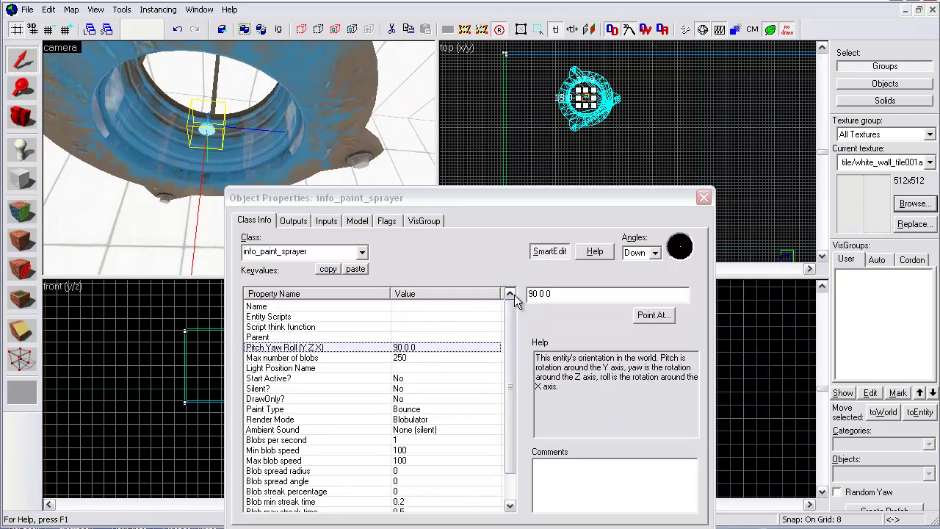
# Step: Review the sprayer's Max number of blobs property and set Start Active? to Yes
pyautogui.click(396, 358)
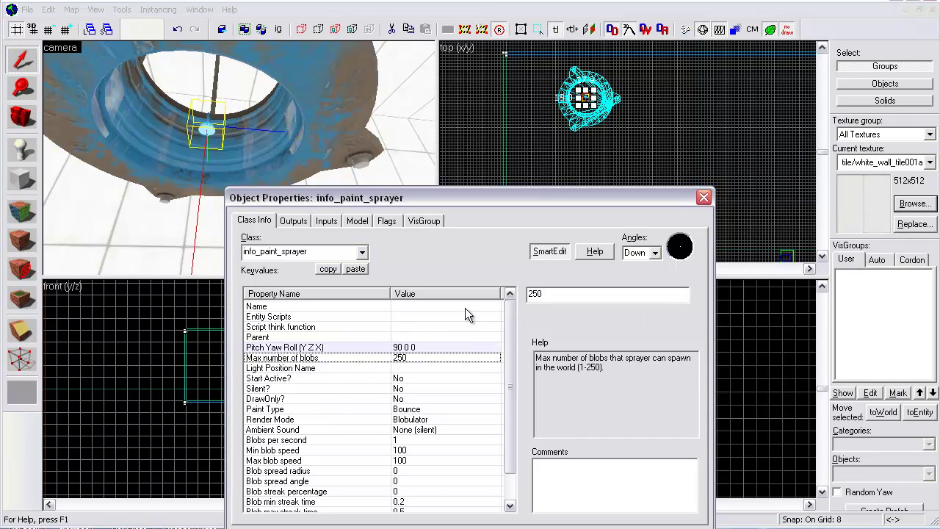
pyautogui.scroll(-5, 241, 157)
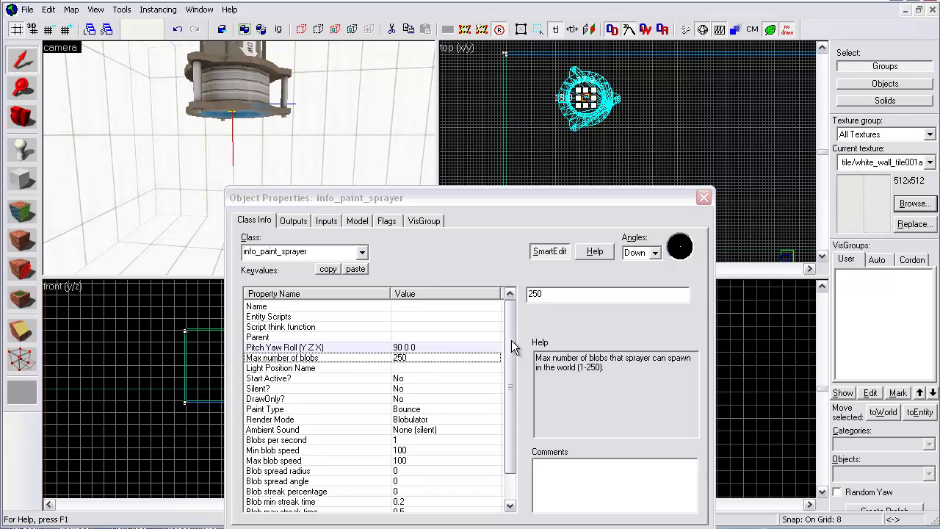
pyautogui.moveTo(511, 340); pyautogui.dragTo(510, 365)
pyautogui.click(357, 349)
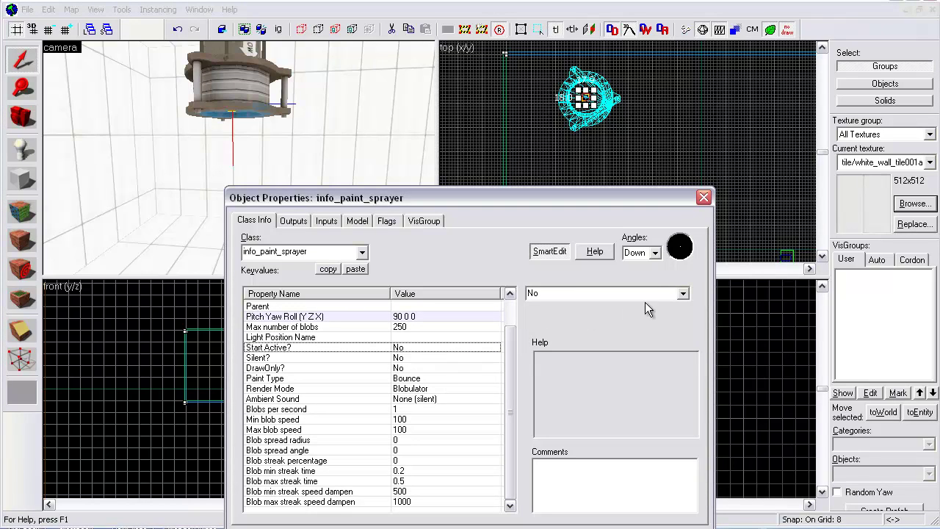
pyautogui.click(683, 293)
pyautogui.click(605, 307)
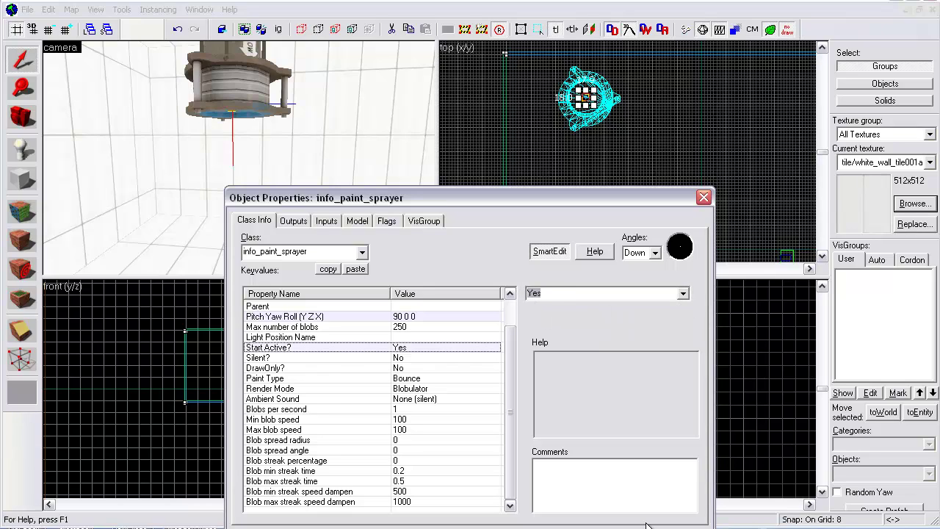
# Step: Look through the sprayer's Paint Type options and choose Bounce
pyautogui.scroll(1, 467, 212)
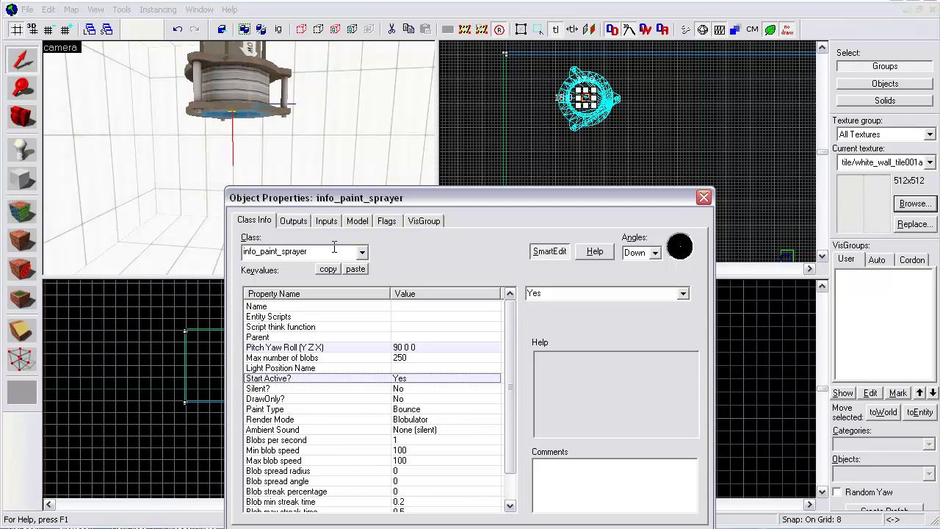
pyautogui.press('Down')
pyautogui.click(429, 410)
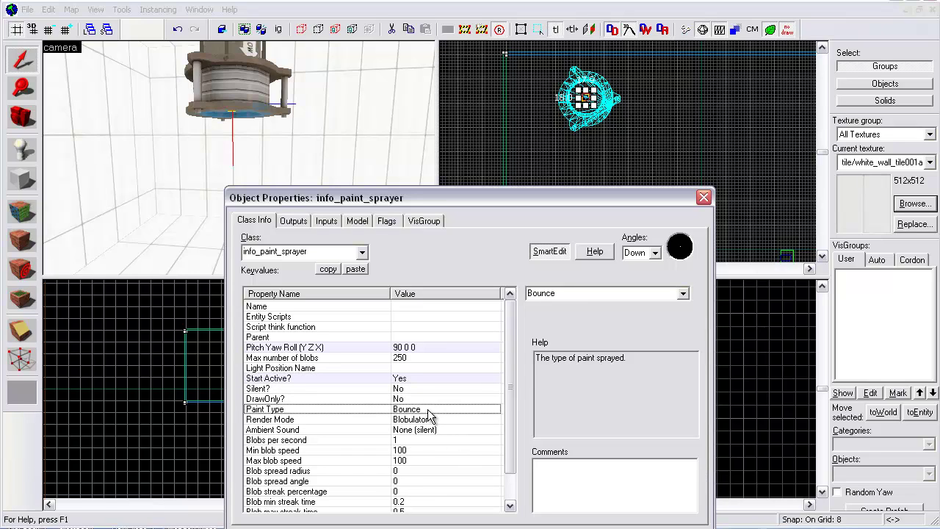
pyautogui.click(580, 293)
pyautogui.click(683, 293)
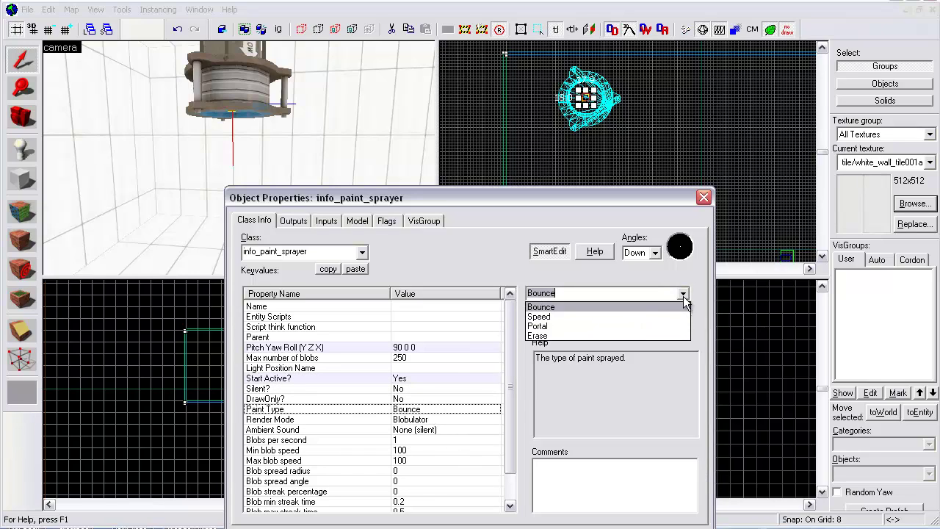
pyautogui.click(562, 306)
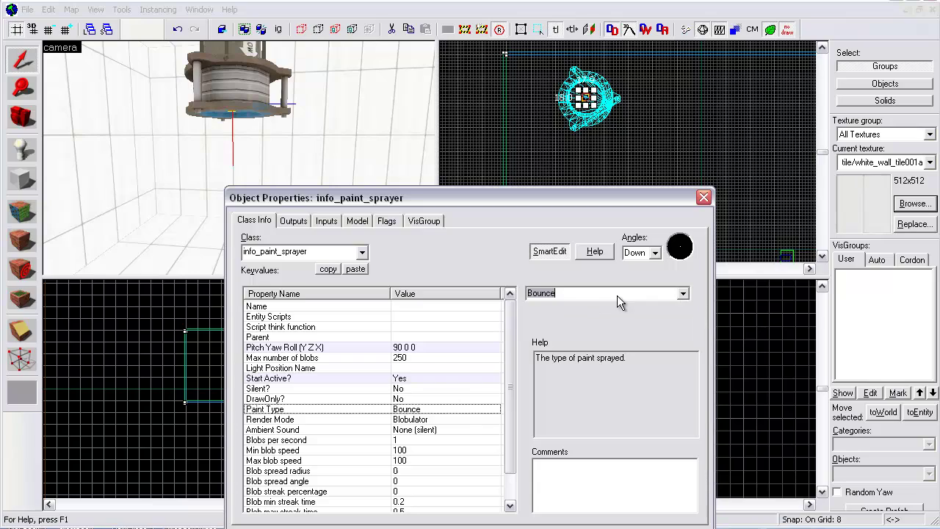
pyautogui.click(683, 293)
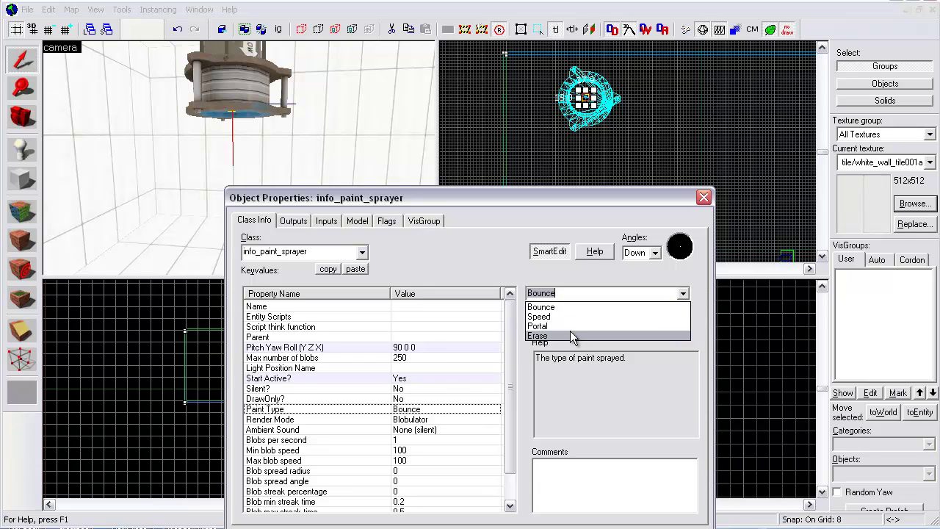
pyautogui.click(564, 306)
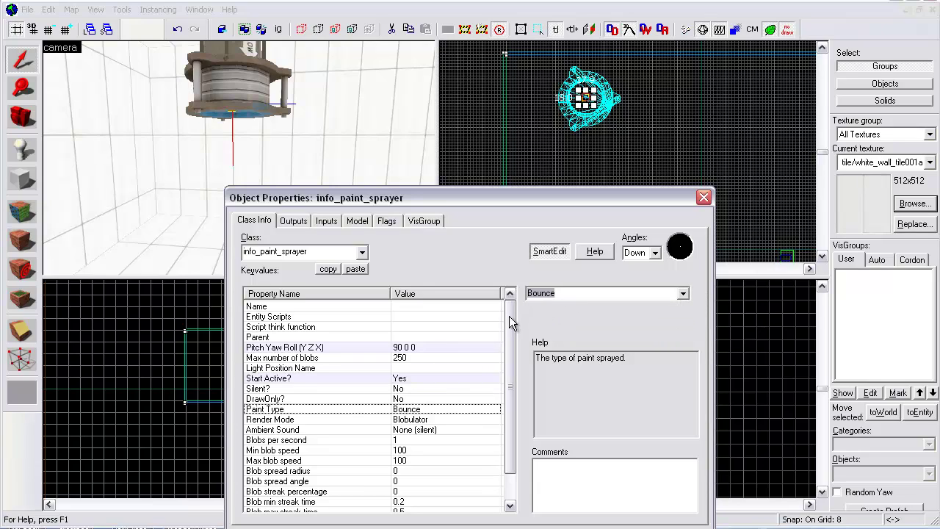
# Step: Set the sprayer's Blobs per second to 15
pyautogui.scroll(-1, 502, 310)
pyautogui.click(428, 409)
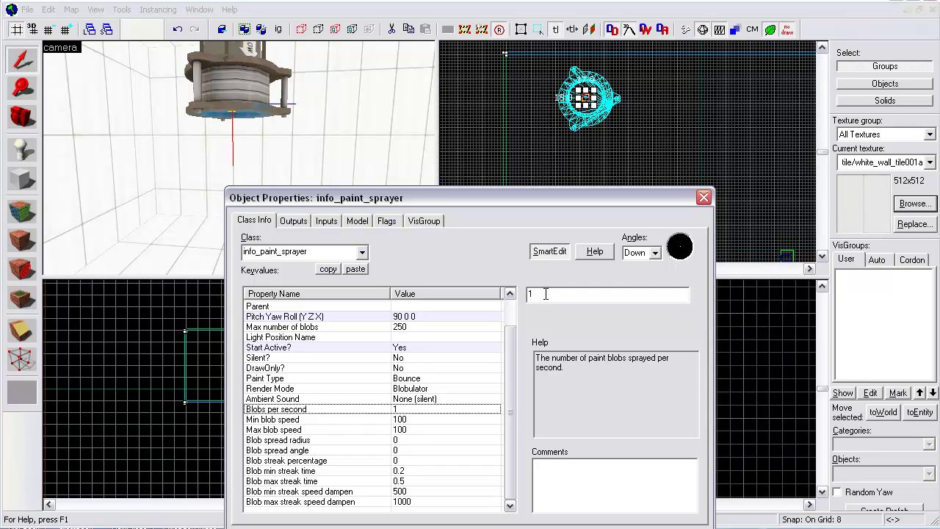
pyautogui.write('5')
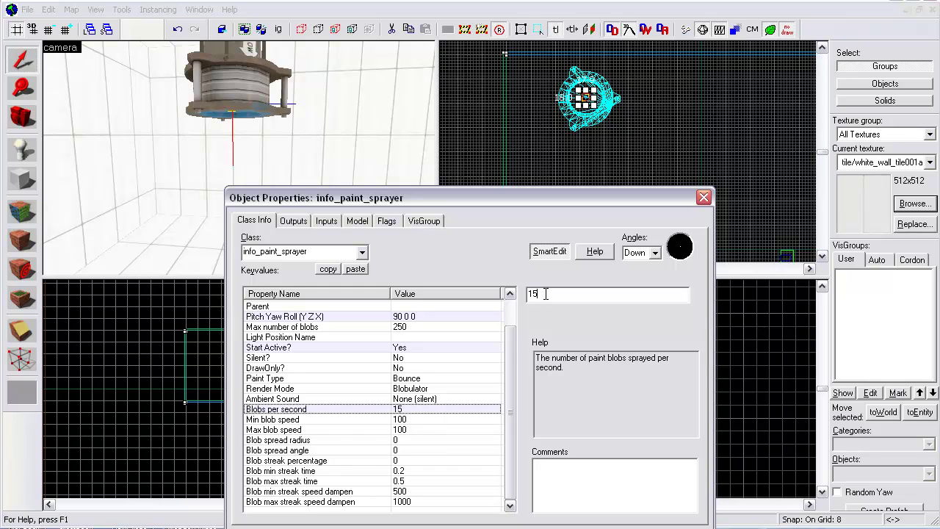
# Step: Set the sprayer's Max blob speed to 150 and check the Min blob speed property
pyautogui.click(418, 417)
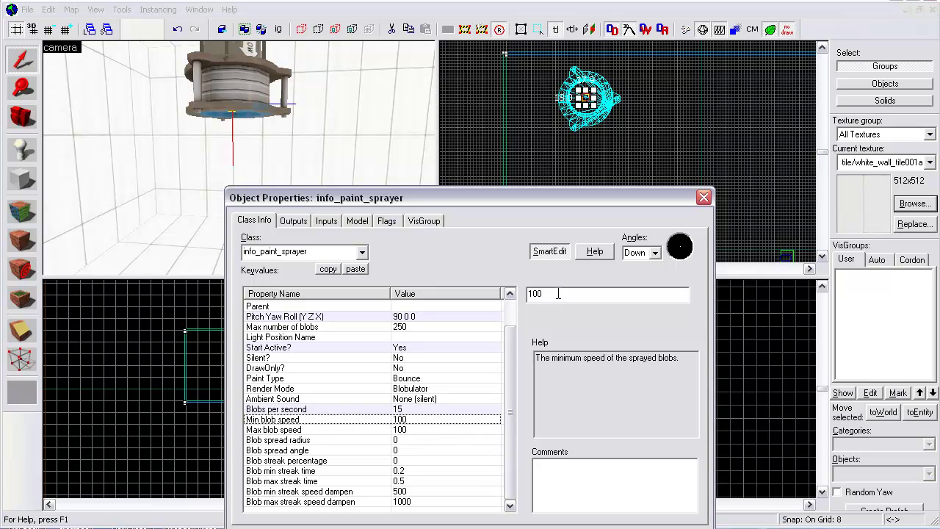
pyautogui.click(430, 428)
pyautogui.doubleClick(551, 295)
pyautogui.write('1')
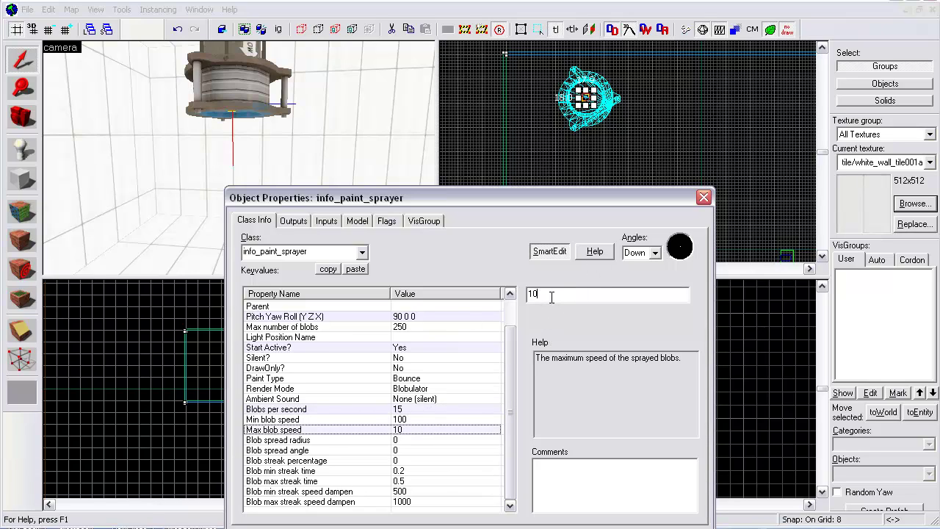
pyautogui.write('50')
pyautogui.scroll(1, 438, 430)
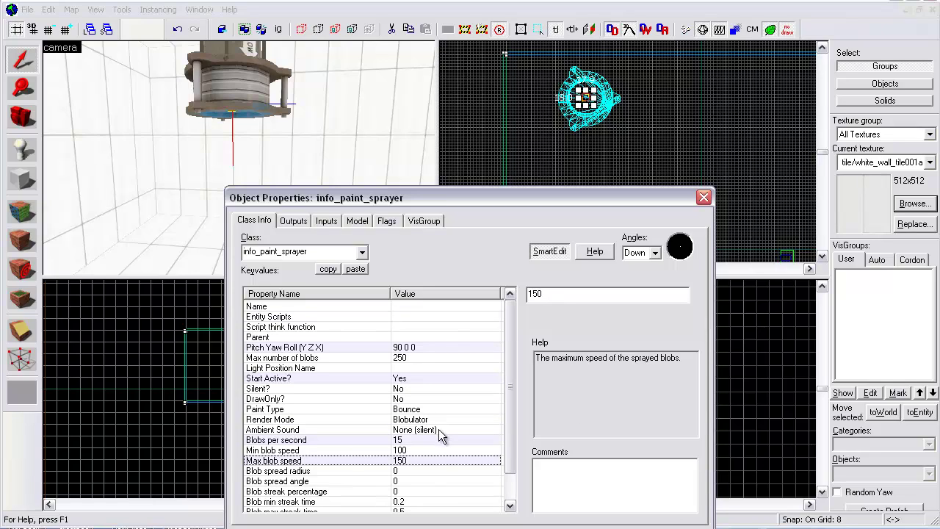
pyautogui.click(413, 451)
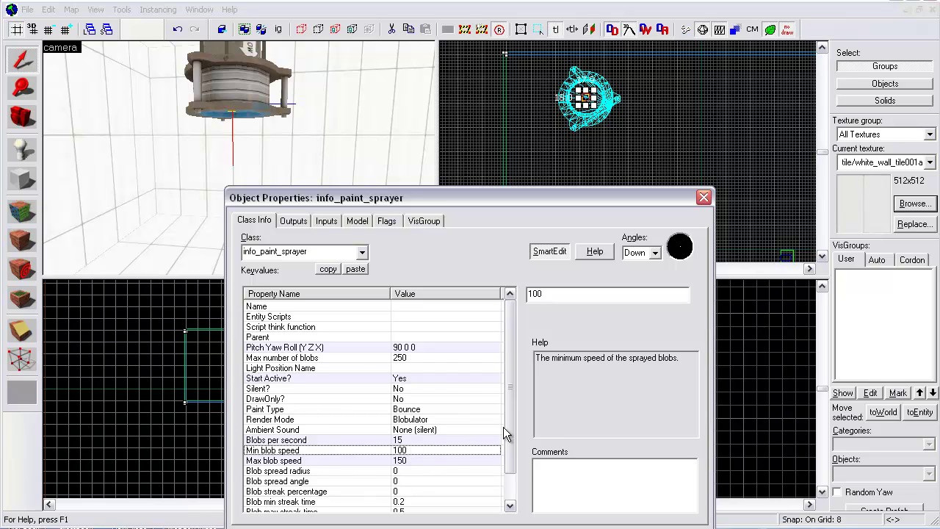
pyautogui.scroll(-1, 411, 452)
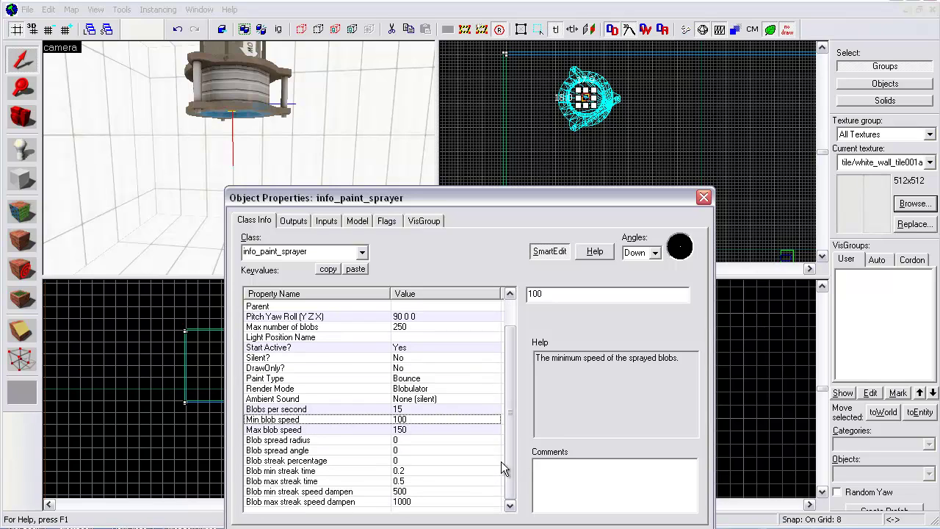
# Step: Set the sprayer's Blob streak percentage to 15
pyautogui.click(347, 459)
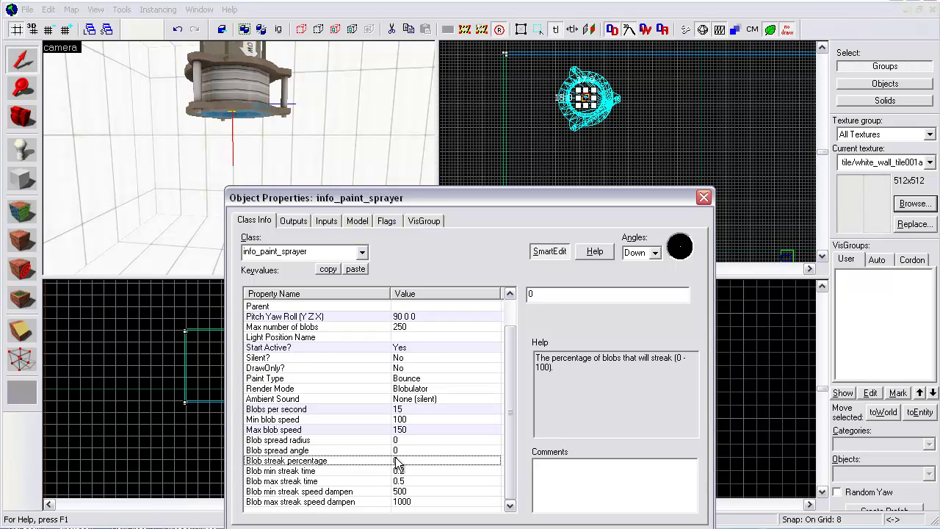
pyautogui.click(565, 292)
pyautogui.press('BackSpace')
pyautogui.write('15')
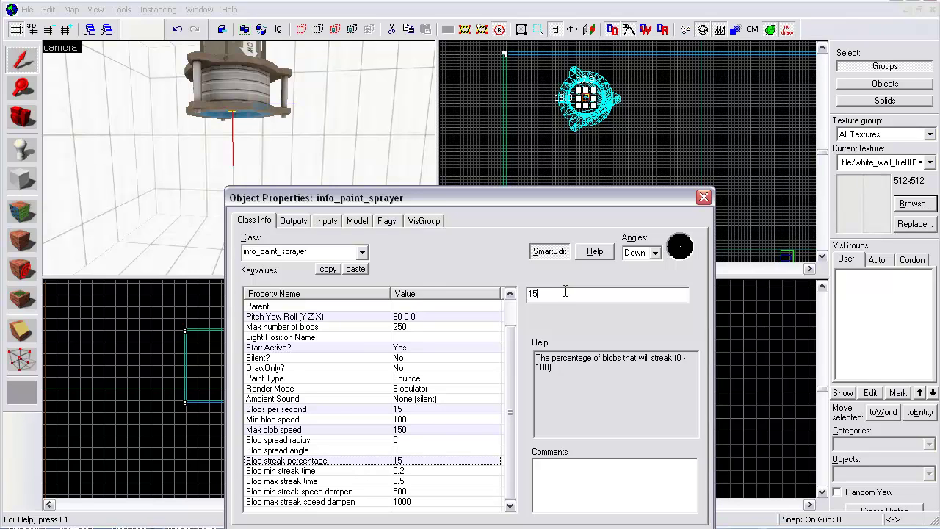
pyautogui.press('Return')
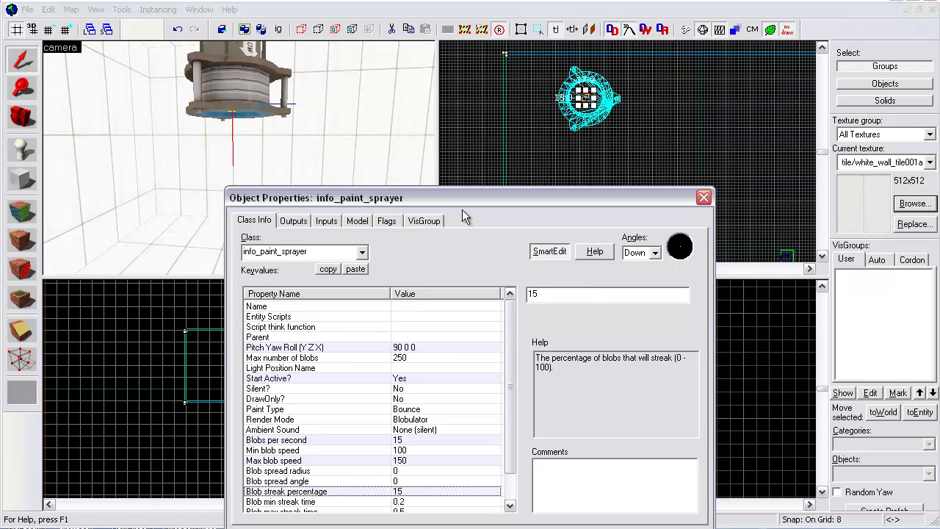
# Step: Bring the whole properties dialog into view and examine the minimum and maximum blob streak speed dampen properties
pyautogui.moveTo(435, 200); pyautogui.dragTo(438, 140)
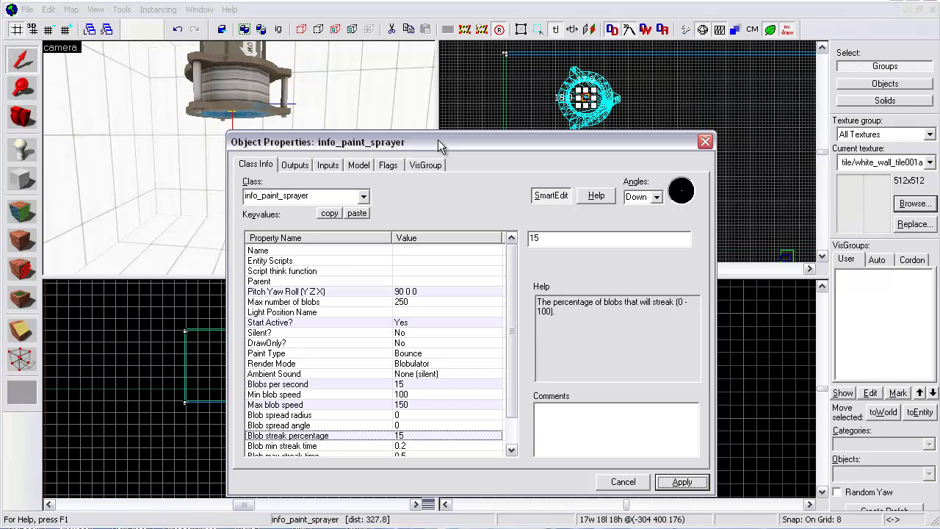
pyautogui.moveTo(438, 139)
pyautogui.mouseDown()
pyautogui.moveTo(425, 160)
pyautogui.moveTo(431, 141)
pyautogui.mouseUp()
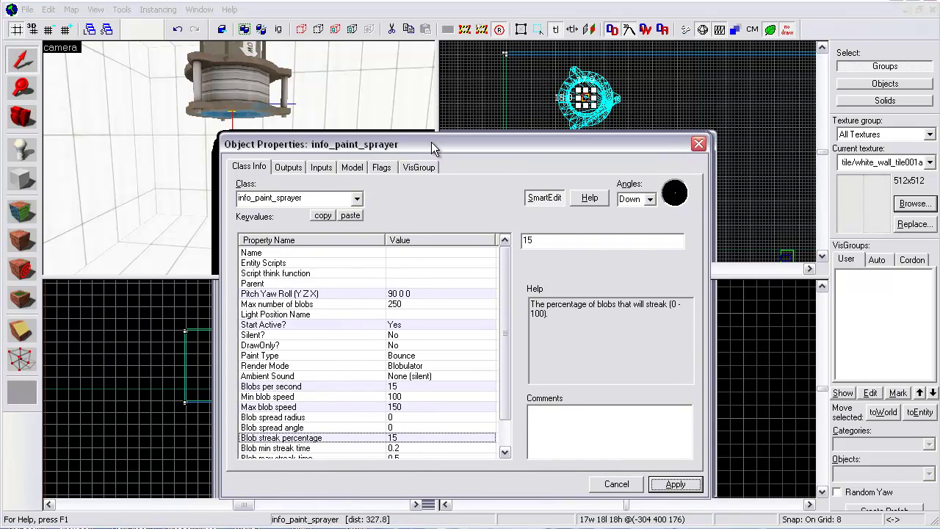
pyautogui.scroll(-1, 504, 250)
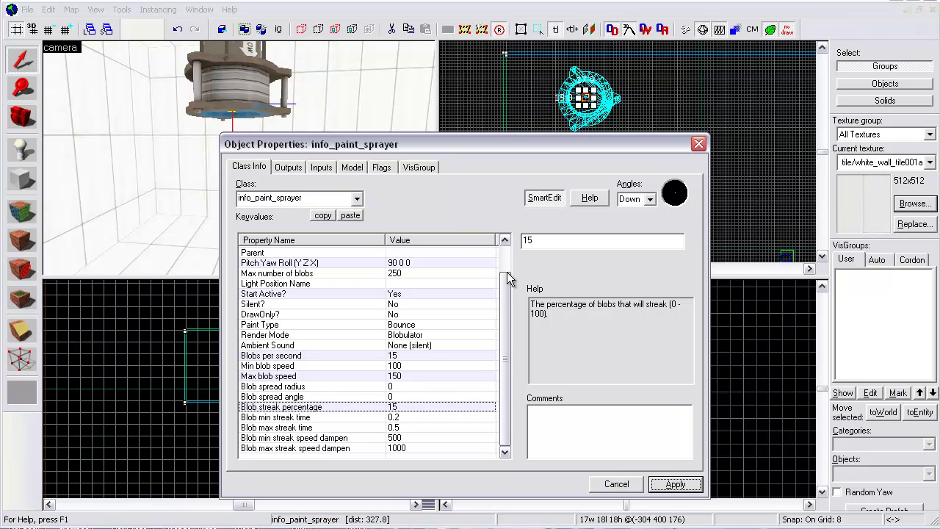
pyautogui.click(347, 437)
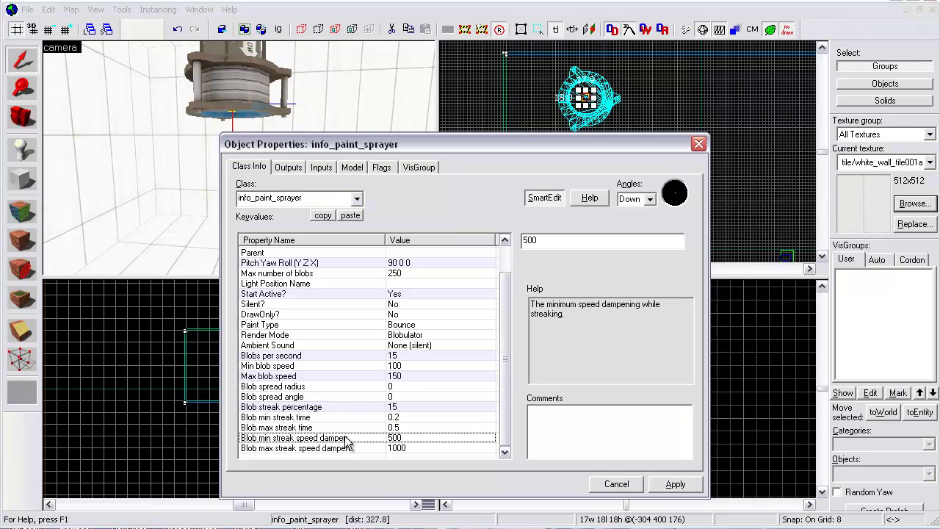
pyautogui.click(359, 446)
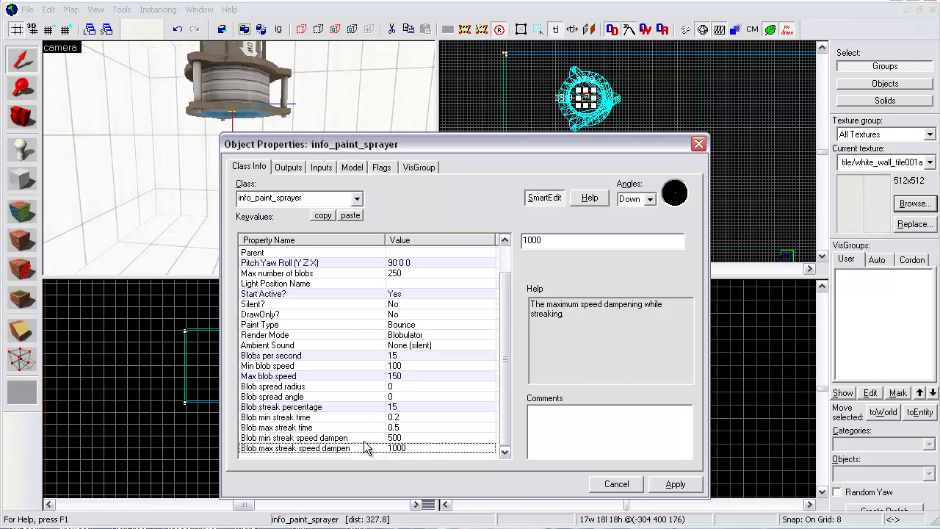
pyautogui.click(365, 437)
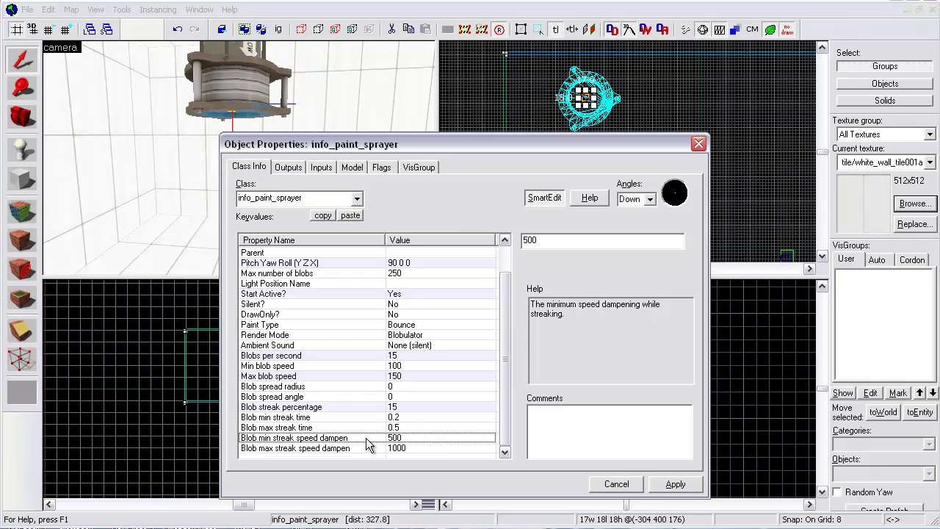
# Step: Review the sprayer's blob streak percentage and minimum and maximum streak speed dampen properties, and apply the current settings
pyautogui.click(369, 407)
pyautogui.click(370, 446)
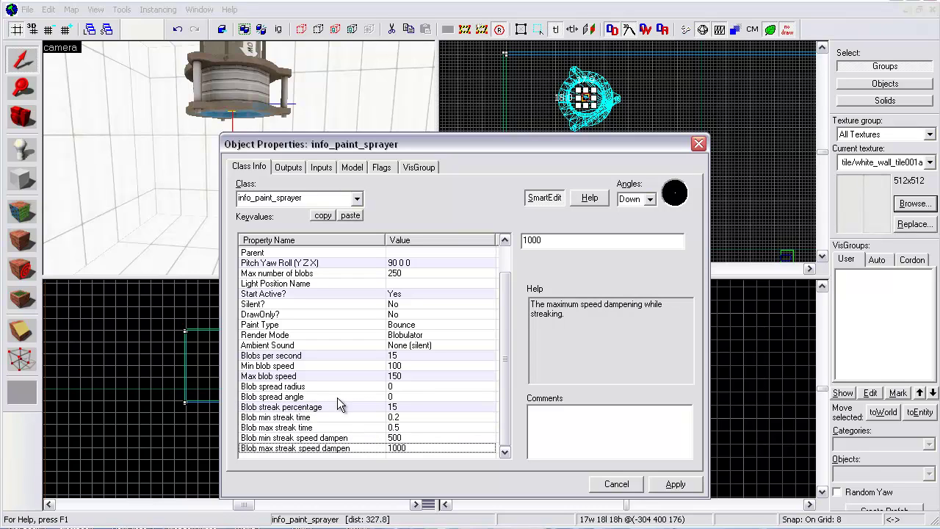
pyautogui.click(339, 407)
pyautogui.click(342, 437)
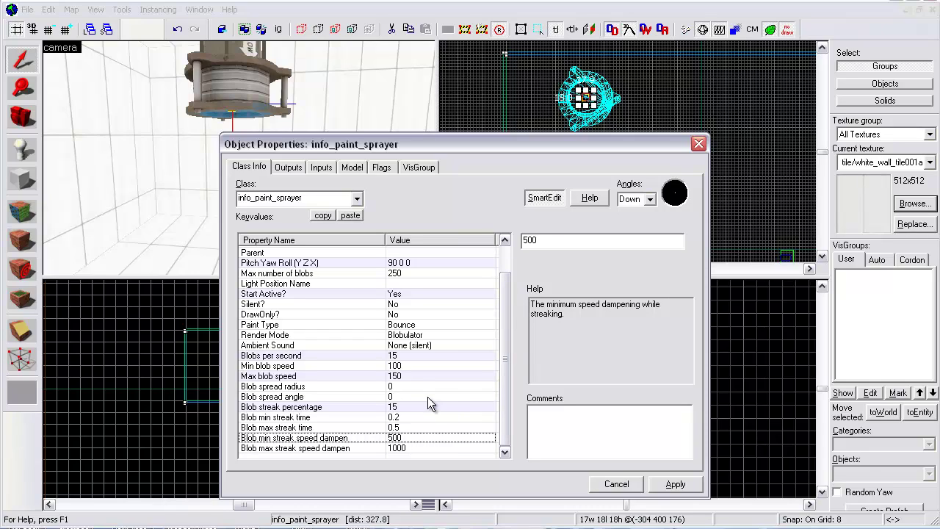
pyautogui.click(402, 408)
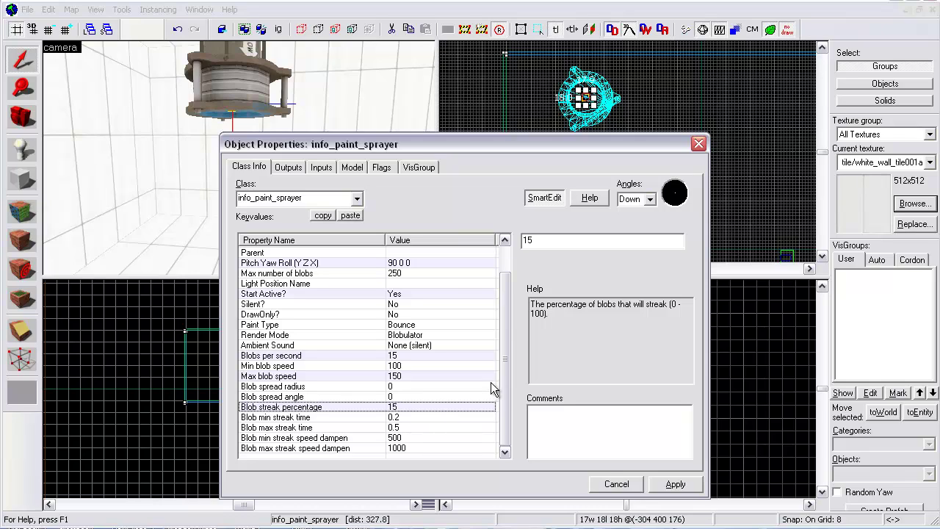
pyautogui.click(669, 485)
# Step: Check the sprayer's Render Mode options, keep Blobulator, and close its properties
pyautogui.click(428, 365)
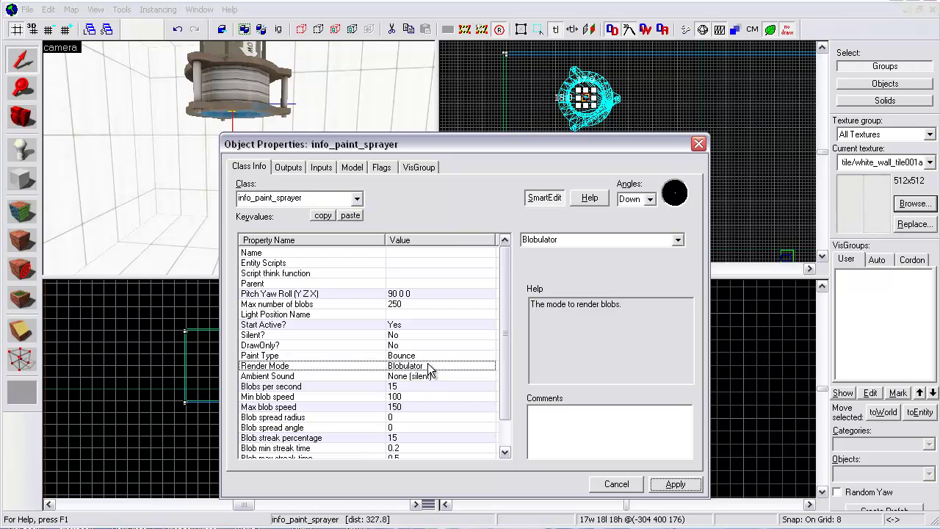
pyautogui.click(676, 241)
pyautogui.click(676, 240)
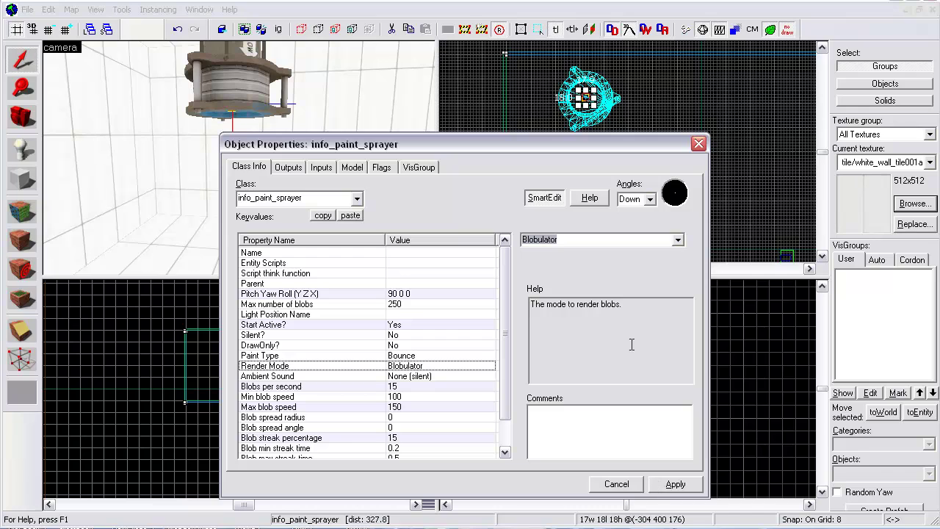
pyautogui.click(666, 486)
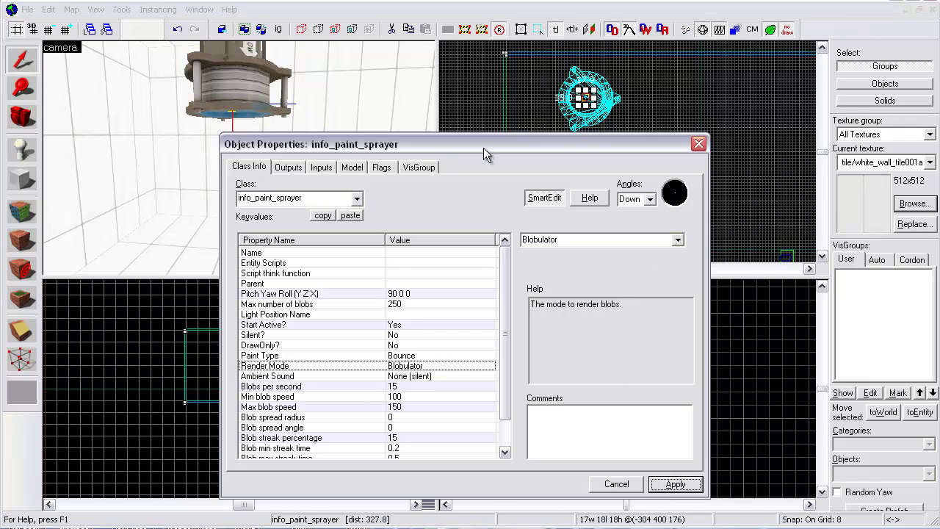
pyautogui.click(596, 480)
pyautogui.press('z')
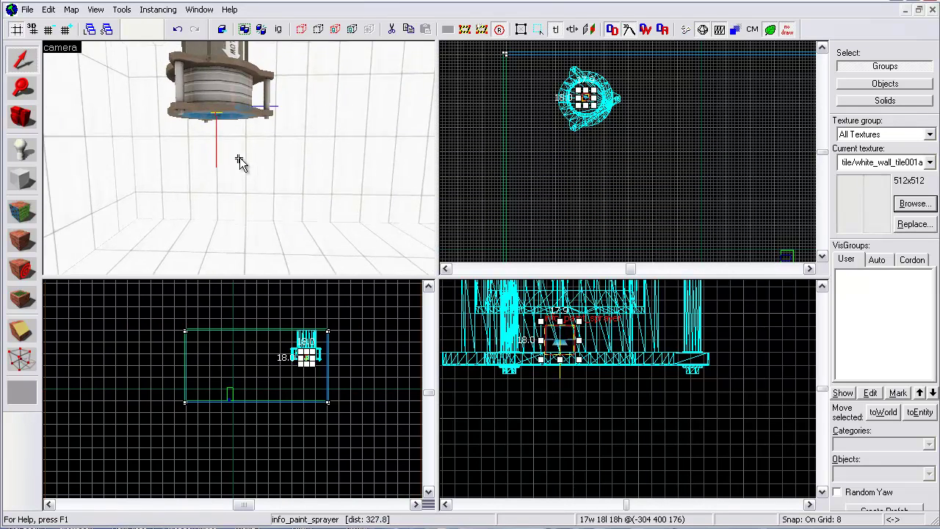
pyautogui.press('w')
pyautogui.press('s')
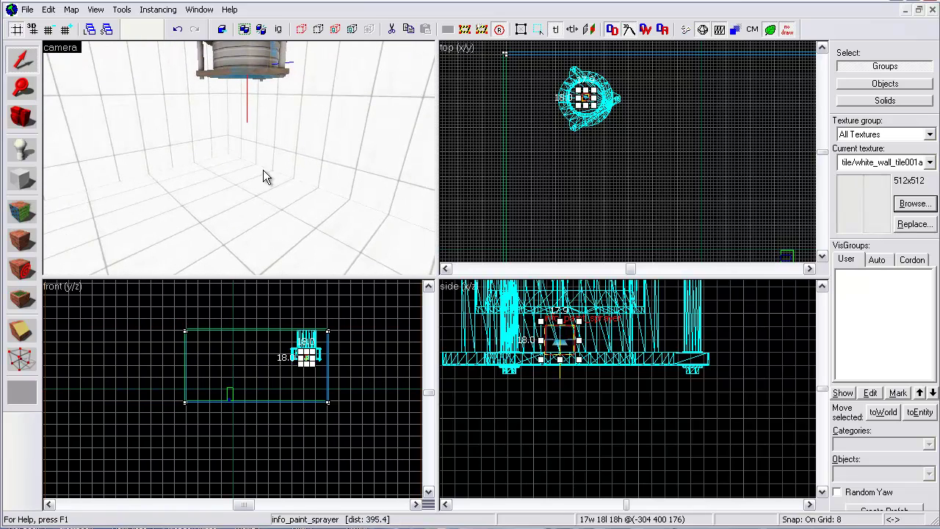
pyautogui.hotkey('alt', 'Return')
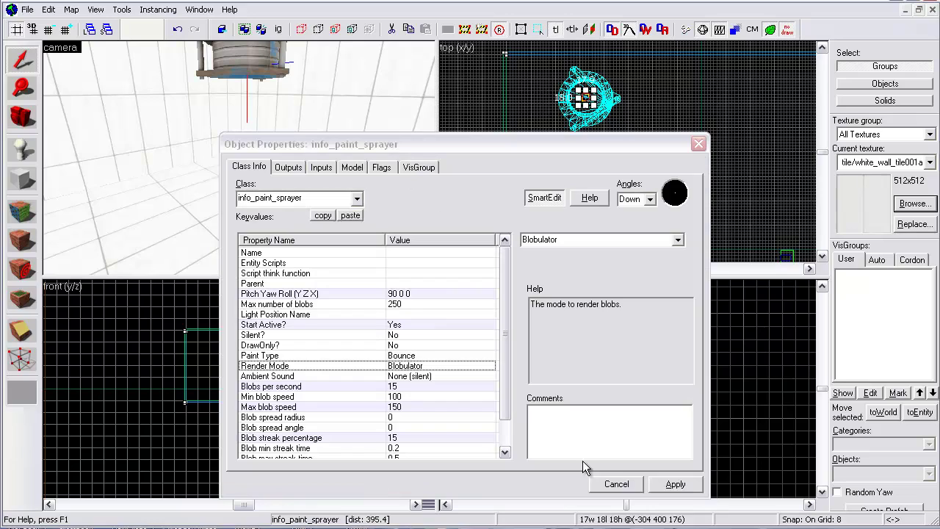
pyautogui.click(675, 484)
pyautogui.press('z')
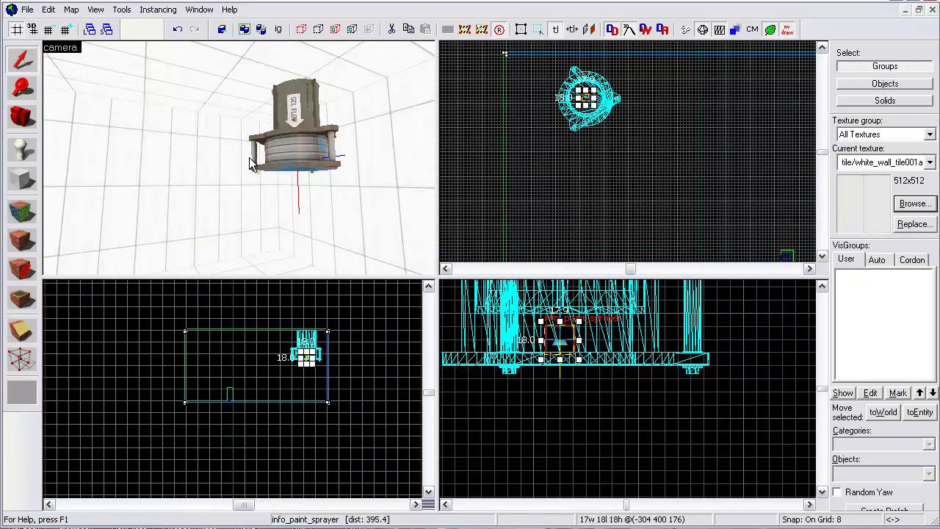
# Step: Set Paint in map to Yes in the map properties, apply it, and clear the selection
pyautogui.click(71, 10)
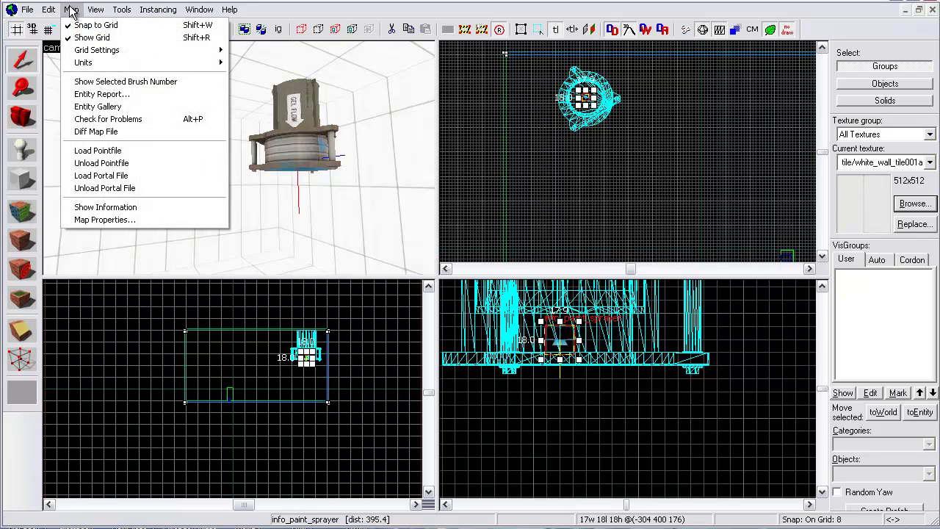
pyautogui.click(122, 219)
pyautogui.scroll(-1, 505, 354)
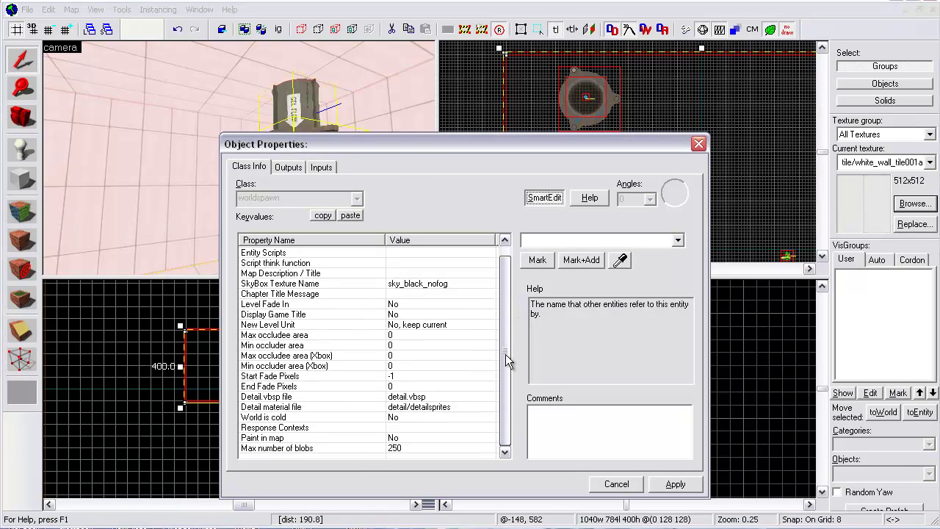
pyautogui.click(393, 441)
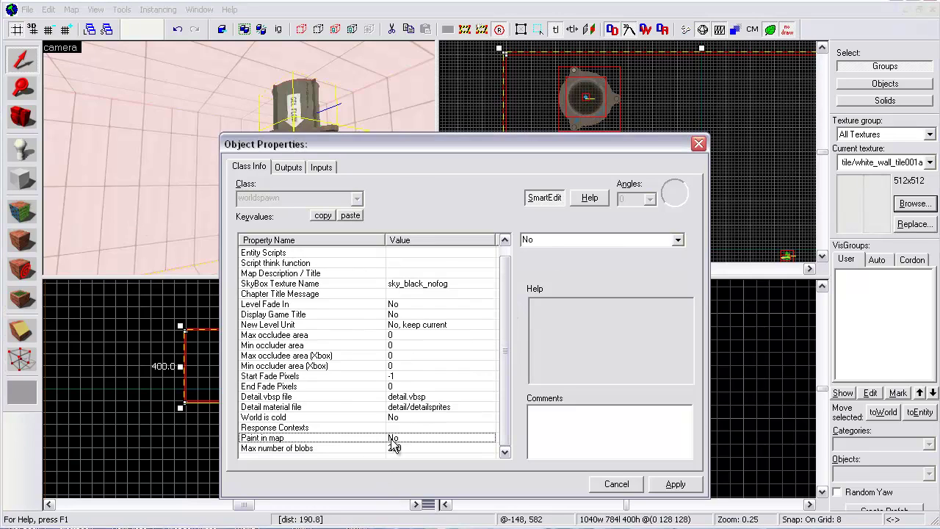
pyautogui.click(677, 239)
pyautogui.click(588, 267)
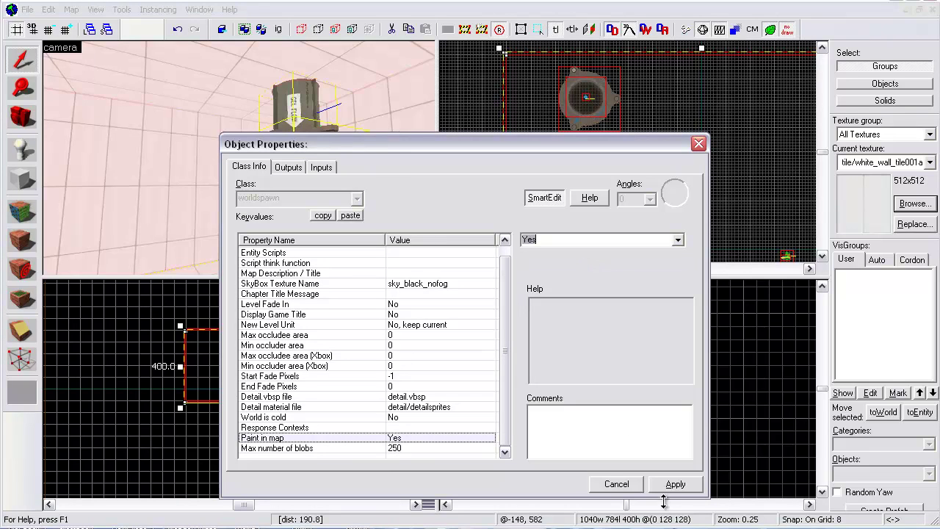
pyautogui.click(661, 489)
pyautogui.click(640, 484)
pyautogui.press('Escape')
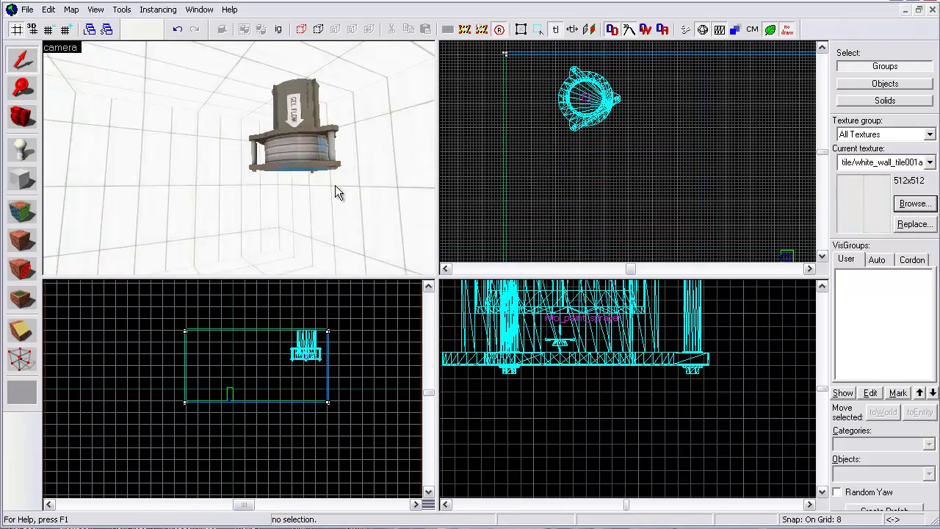
# Step: Place a light entity near the middle of each of the room's four walls
pyautogui.press('z')
pyautogui.press('s')
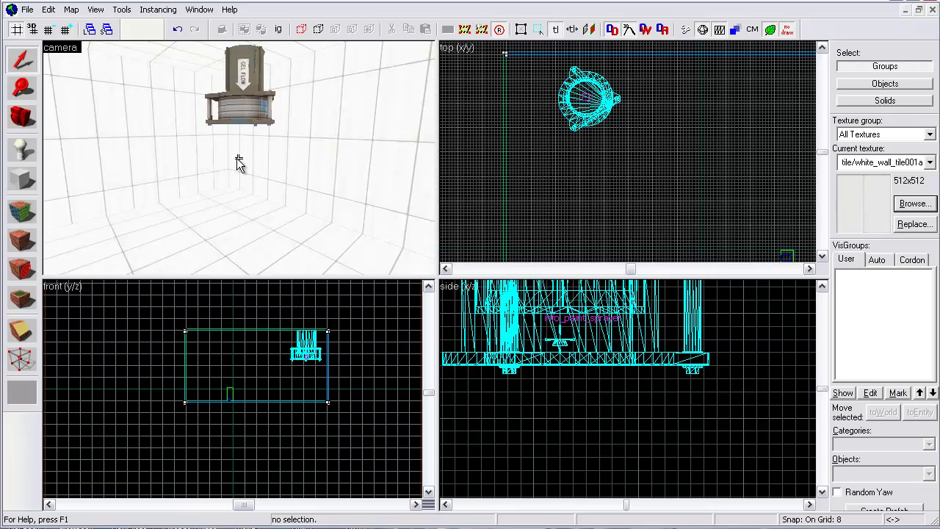
pyautogui.moveTo(237, 162); pyautogui.dragTo(238, 163)
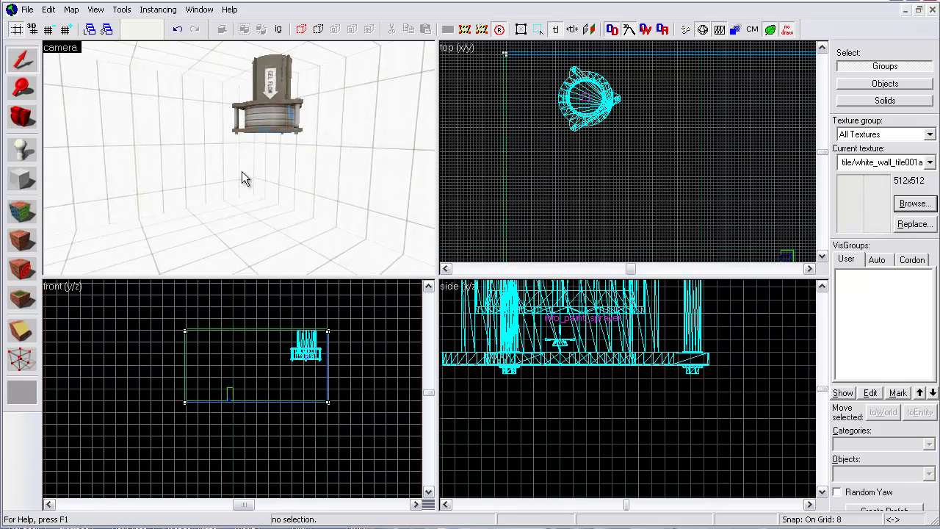
pyautogui.click(22, 150)
pyautogui.click(900, 472)
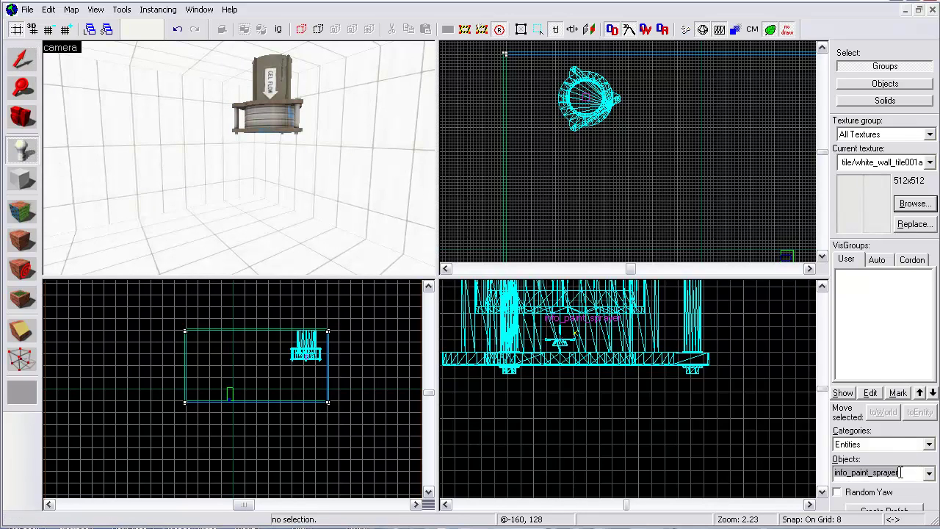
pyautogui.write('light')
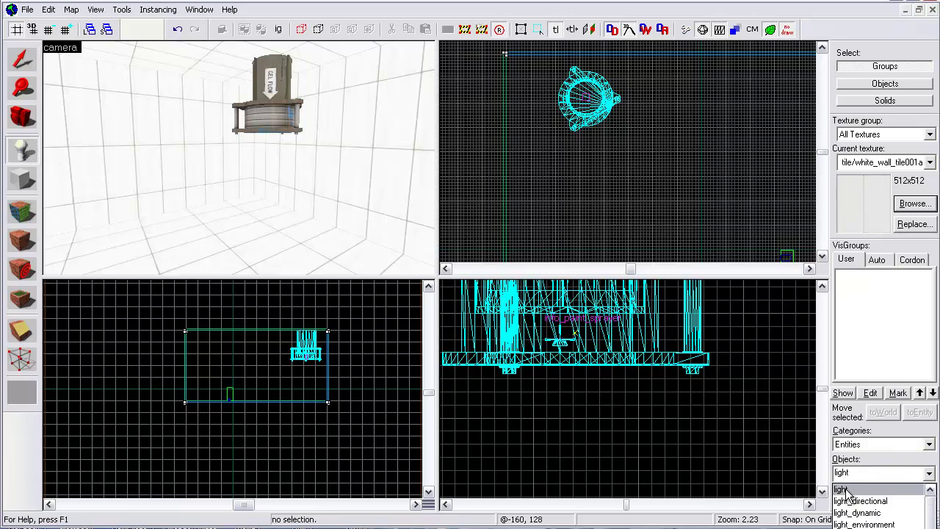
pyautogui.click(848, 491)
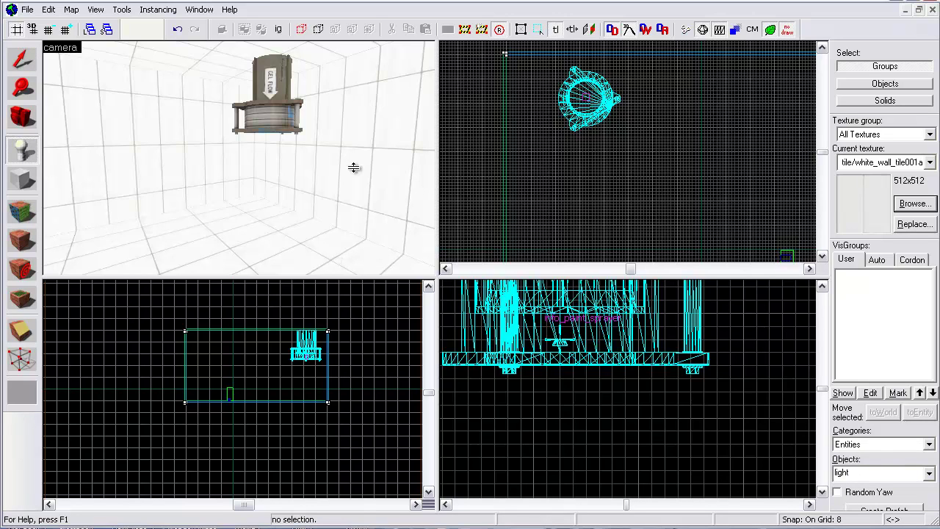
pyautogui.press('z')
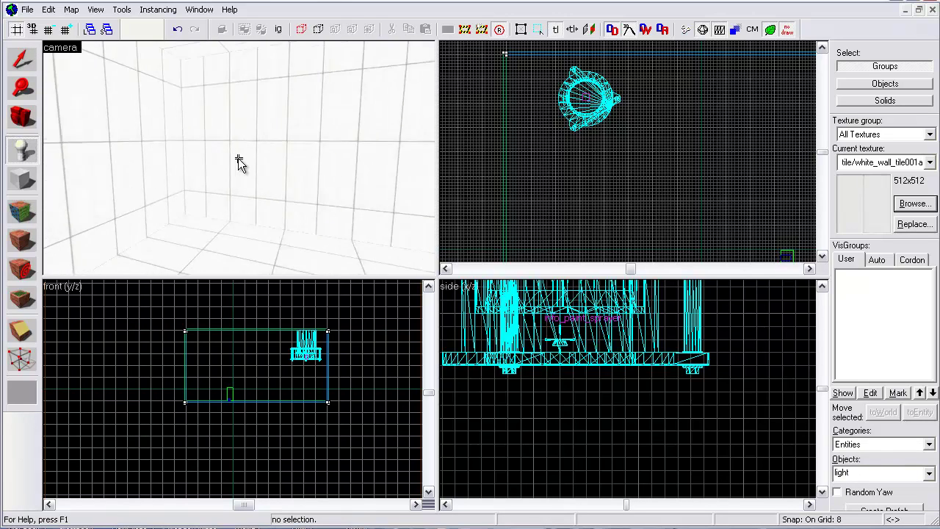
pyautogui.press('d')
pyautogui.click(239, 160)
pyautogui.press('Left')
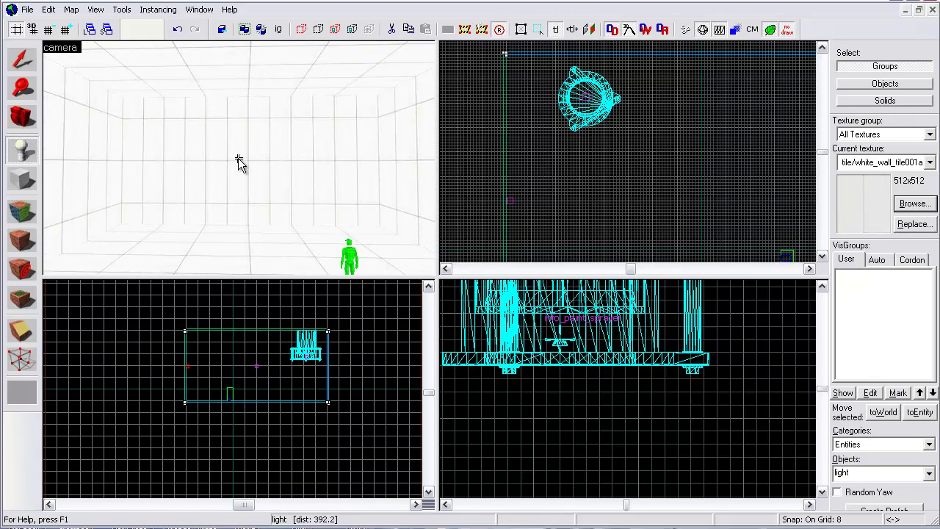
pyautogui.click(238, 158)
pyautogui.press('Left')
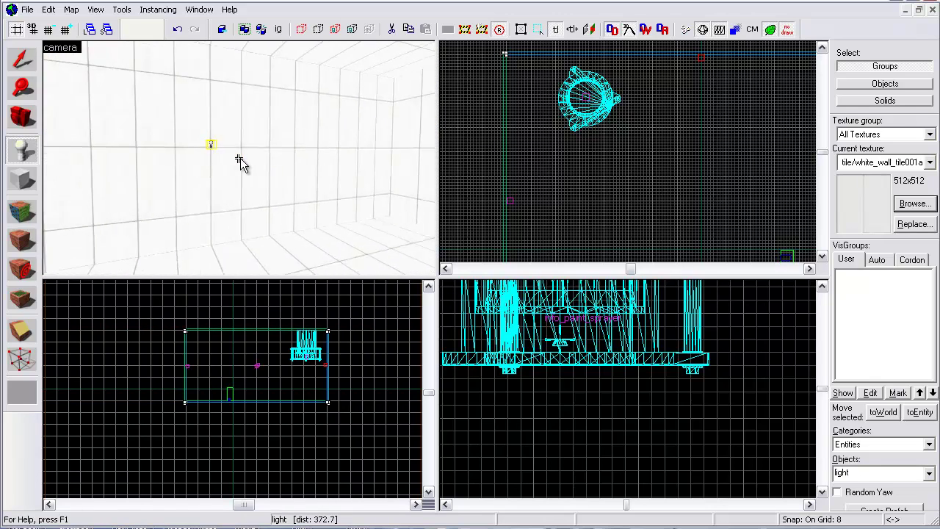
pyautogui.hotkey('shift', 's')
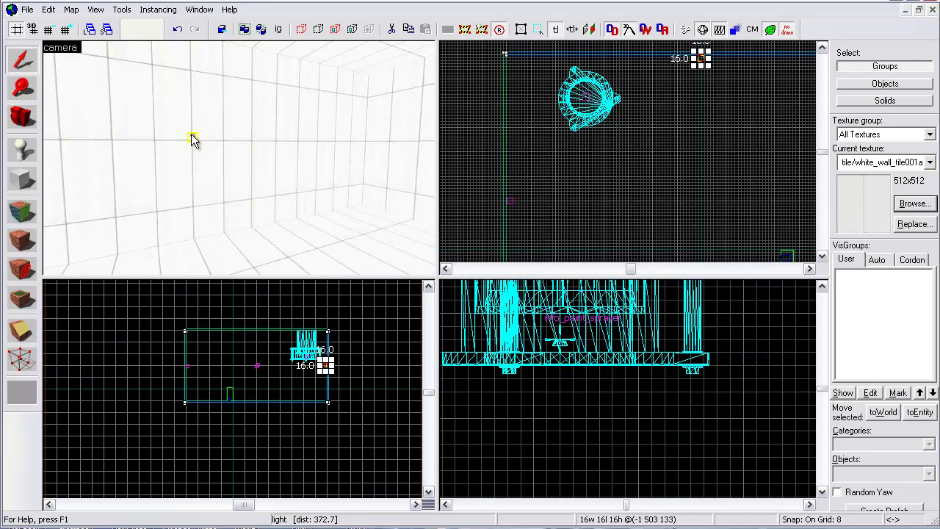
pyautogui.press('Left')
pyautogui.click(238, 154)
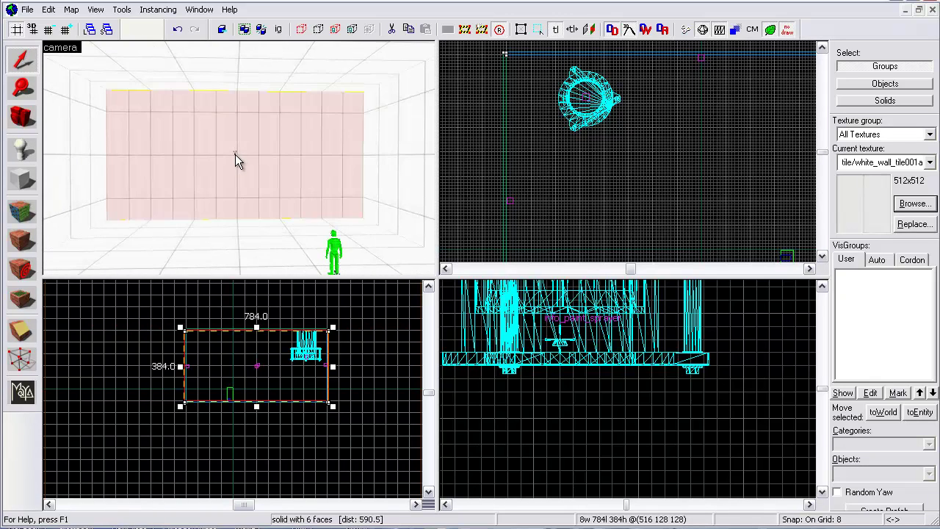
pyautogui.click(235, 155)
pyautogui.press('Left')
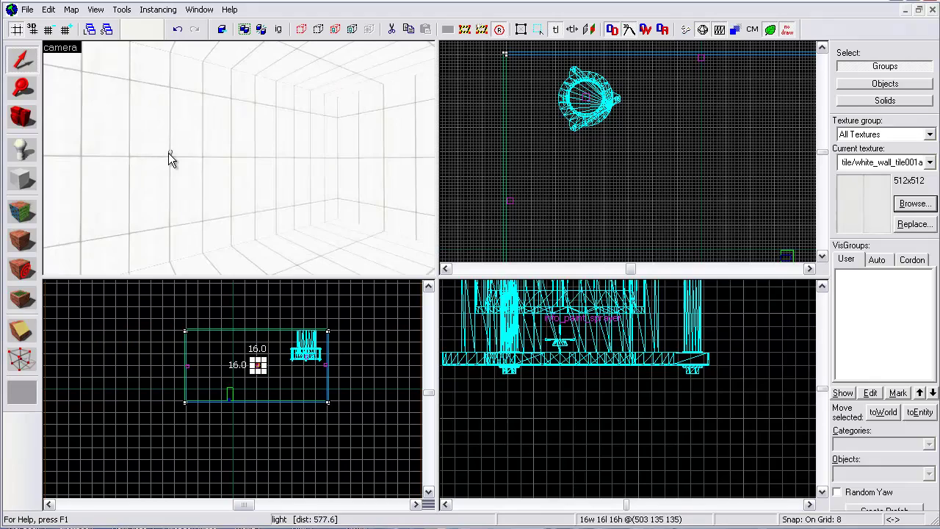
pyautogui.keyDown('ctrl'); pyautogui.click(168, 153); pyautogui.keyUp('ctrl')
pyautogui.press('z')
pyautogui.press('z')
pyautogui.keyDown('ctrl'); pyautogui.click(275, 153); pyautogui.keyUp('ctrl')
pyautogui.press('Right')
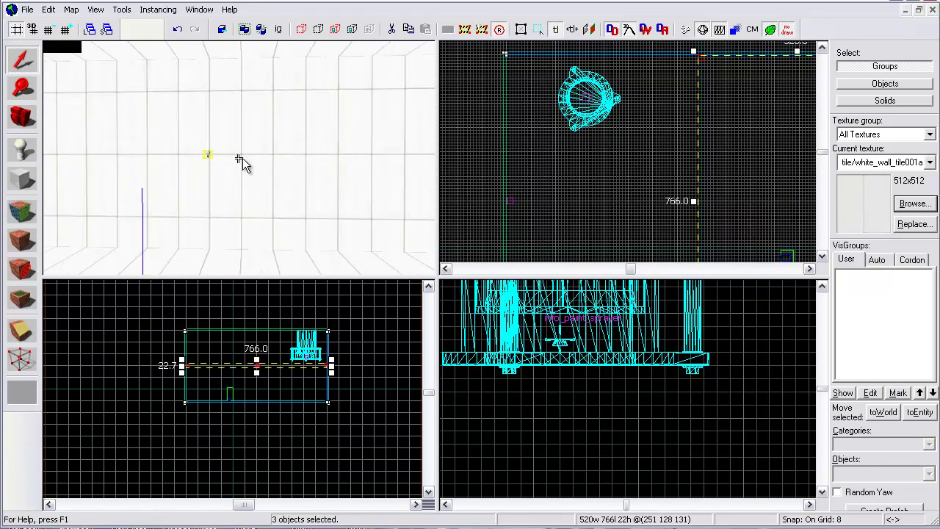
pyautogui.keyDown('ctrl'); pyautogui.click(200, 160); pyautogui.keyUp('ctrl')
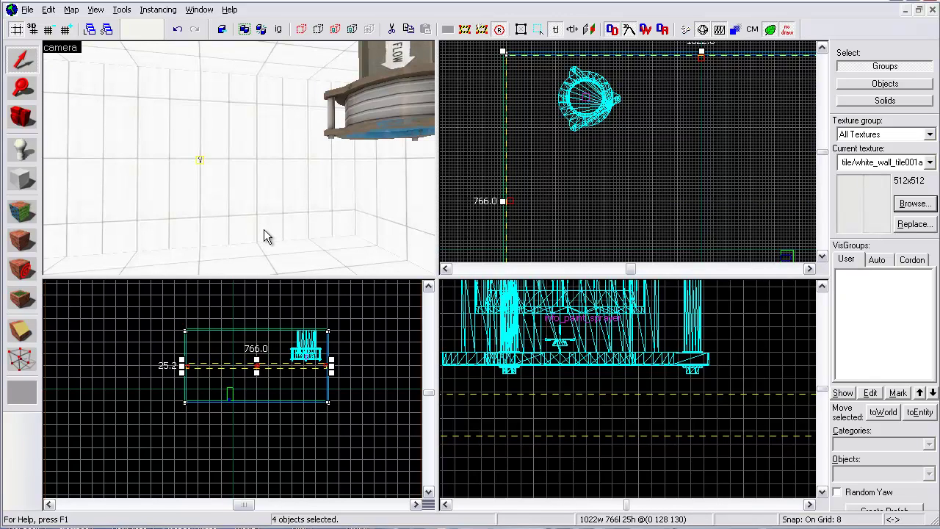
pyautogui.hotkey('alt', 'Return')
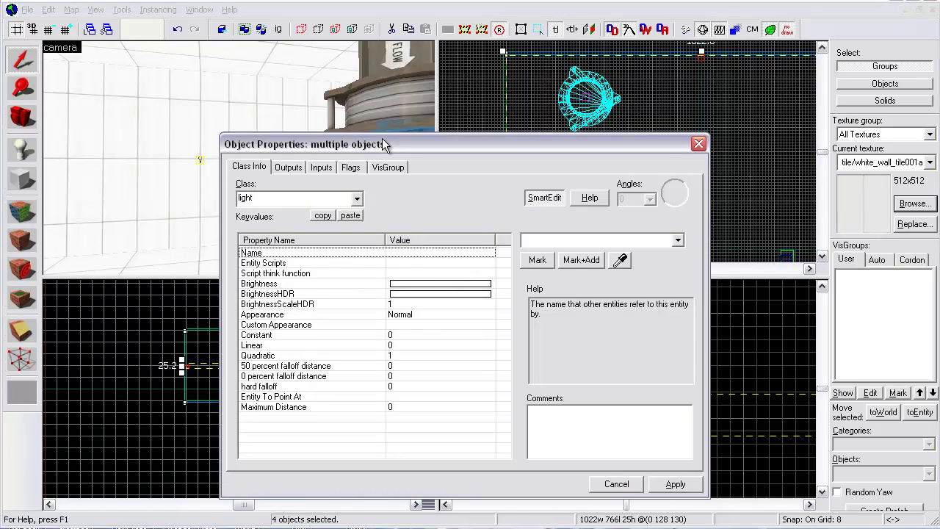
pyautogui.moveTo(386, 143); pyautogui.dragTo(388, 121)
pyautogui.click(395, 262)
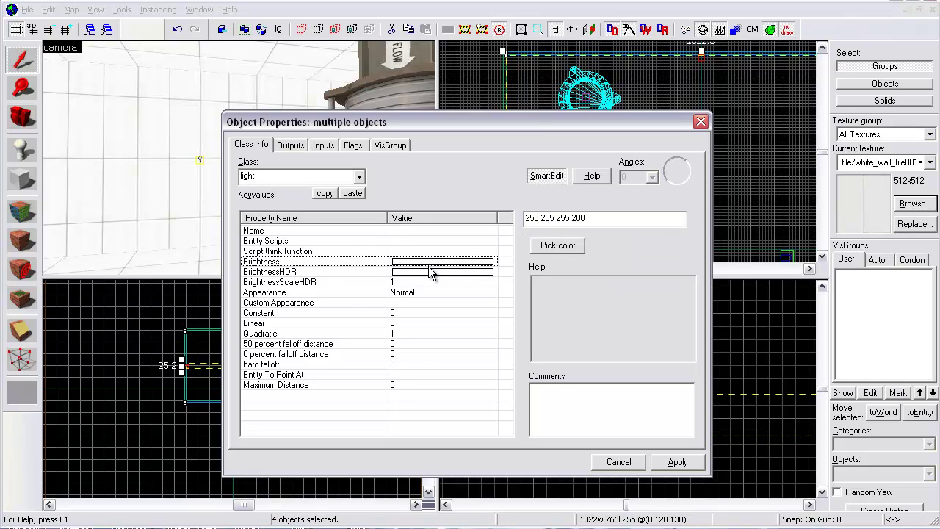
pyautogui.click(589, 221)
pyautogui.press('BackSpace')
pyautogui.write('50')
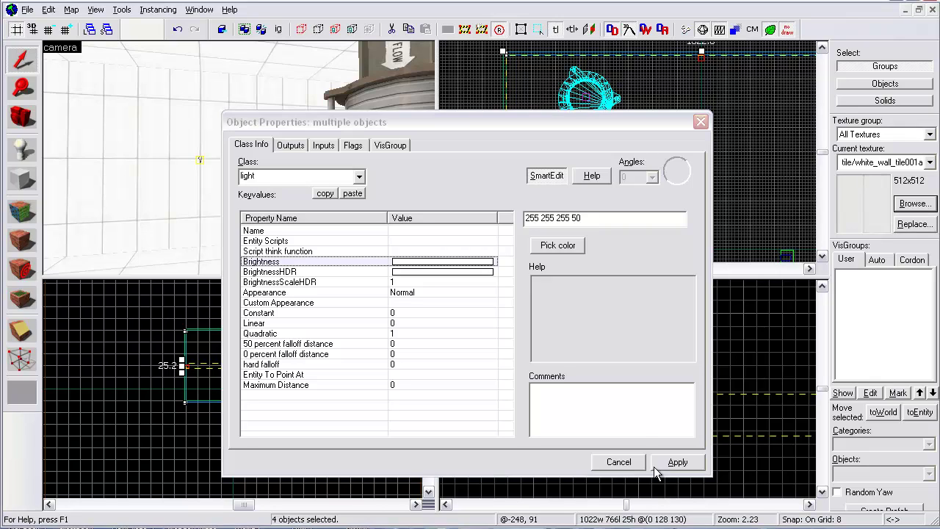
pyautogui.click(618, 461)
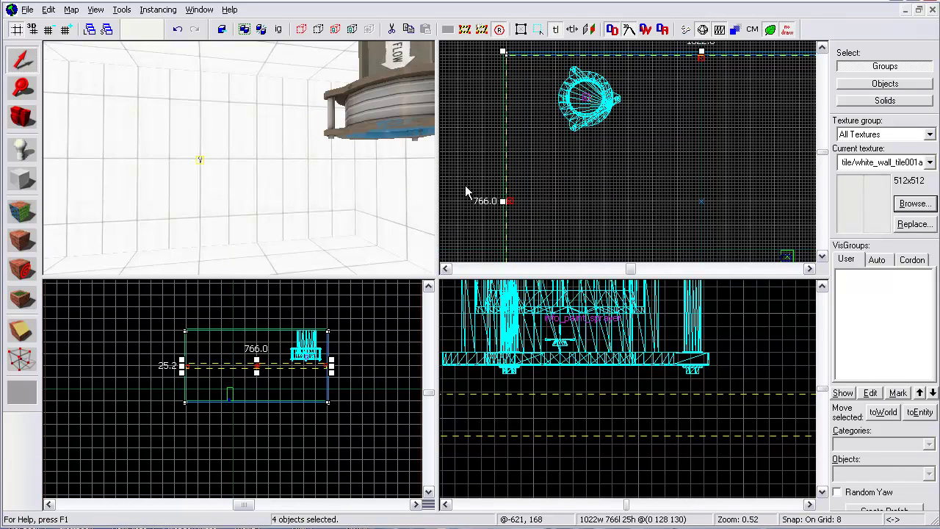
pyautogui.press('Escape')
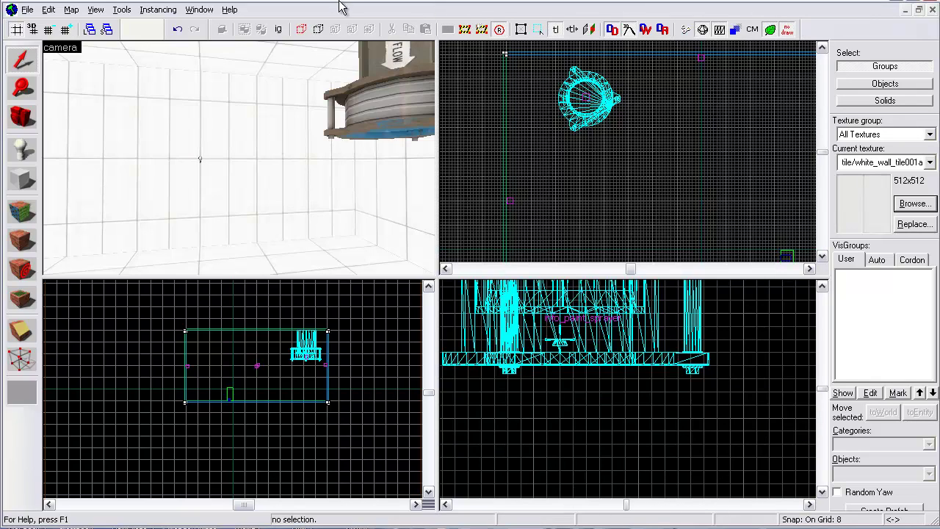
# Step: Place a prop_static entity on the room's floor near the wall
pyautogui.press('z')
pyautogui.moveTo(237, 163); pyautogui.dragTo(237, 164)
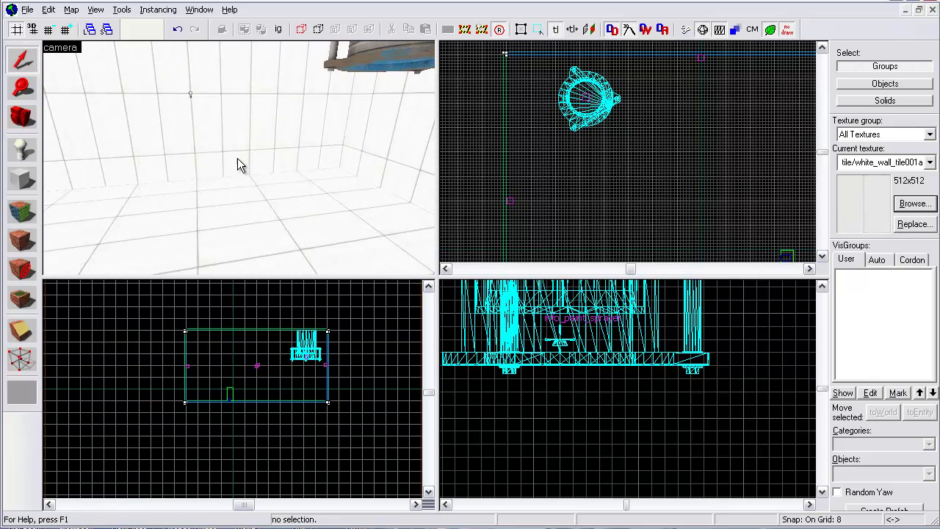
pyautogui.click(25, 154)
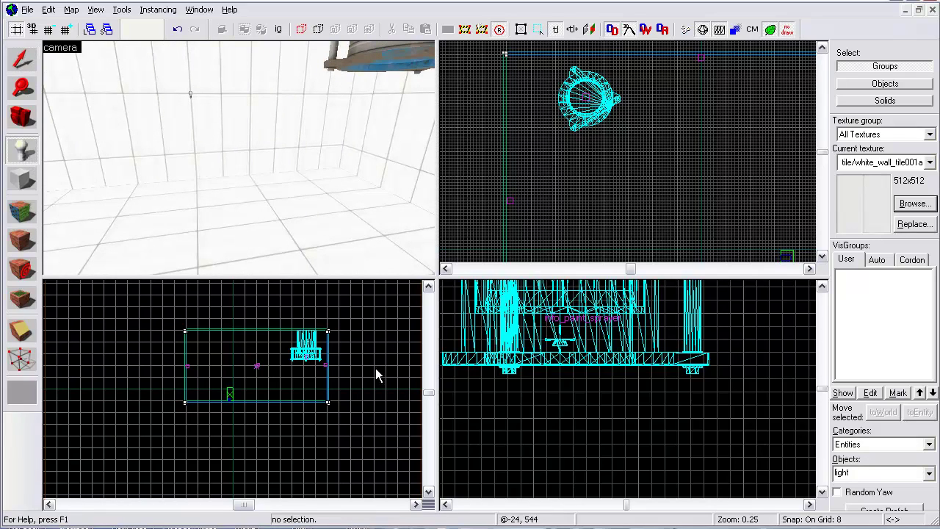
pyautogui.doubleClick(873, 475)
pyautogui.write('prop_static')
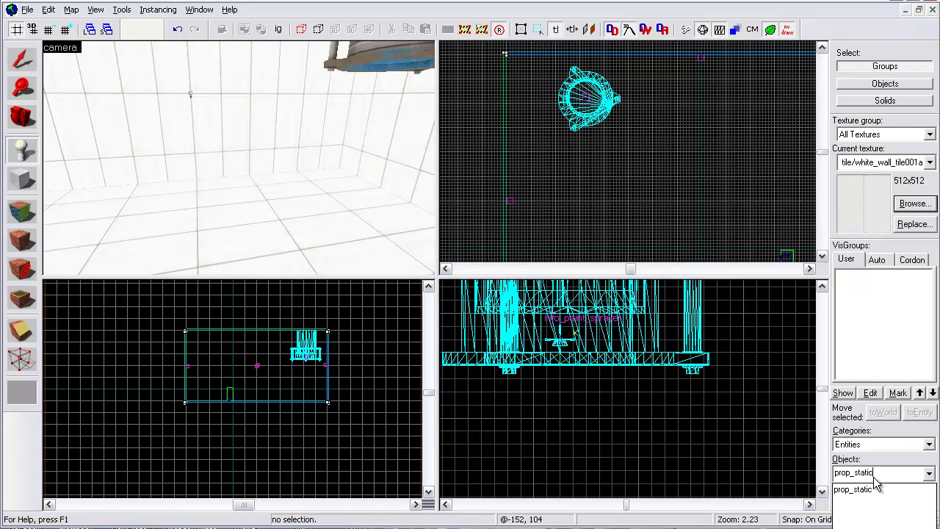
pyautogui.click(870, 489)
pyautogui.press('z')
pyautogui.click(240, 158)
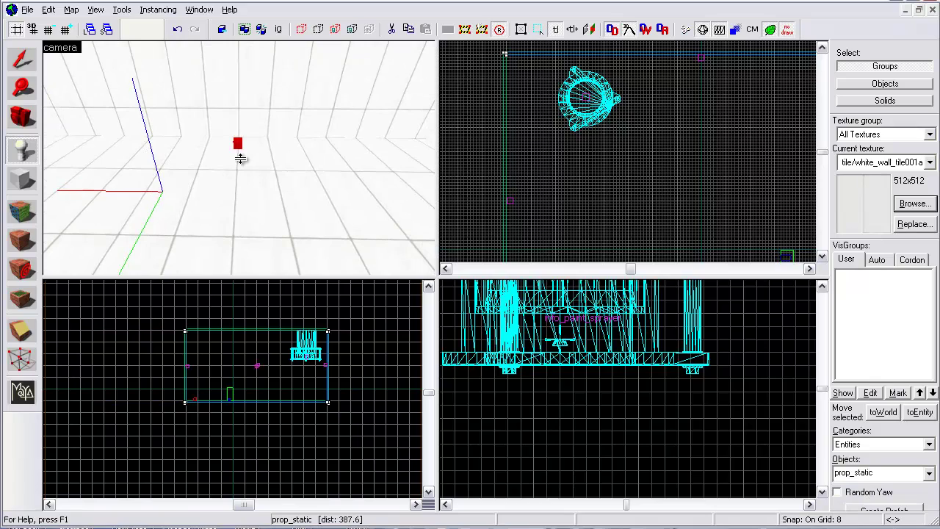
# Step: Open the model browser for the new prop's World Model and clear the existing filter
pyautogui.doubleClick(240, 160)
pyautogui.click(400, 343)
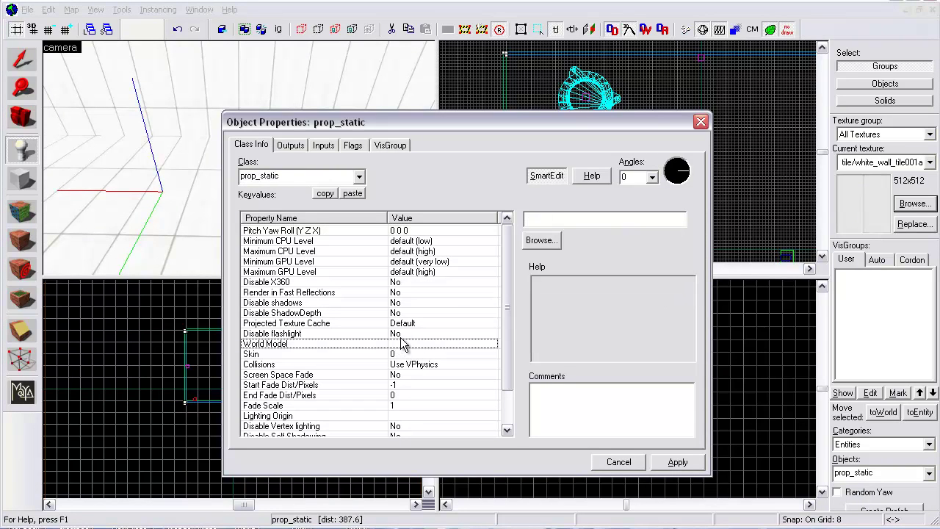
pyautogui.click(545, 243)
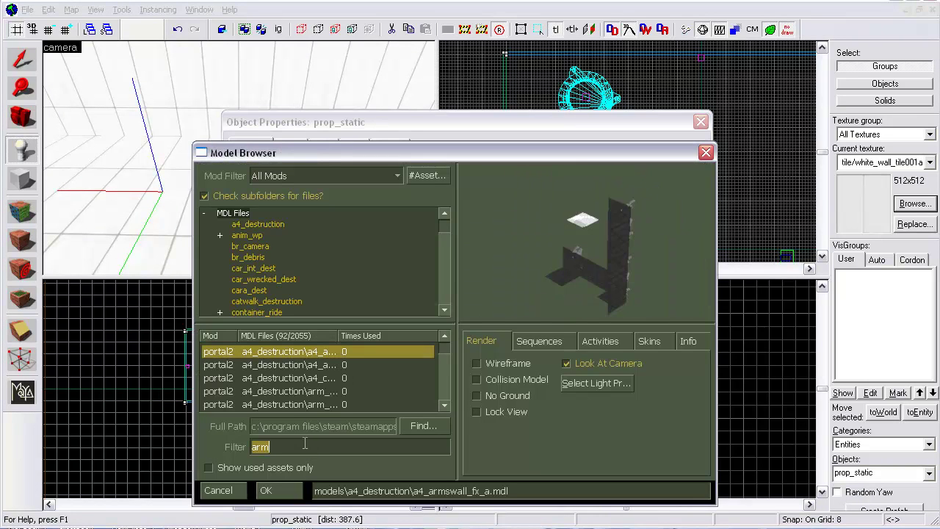
pyautogui.press('BackSpace')
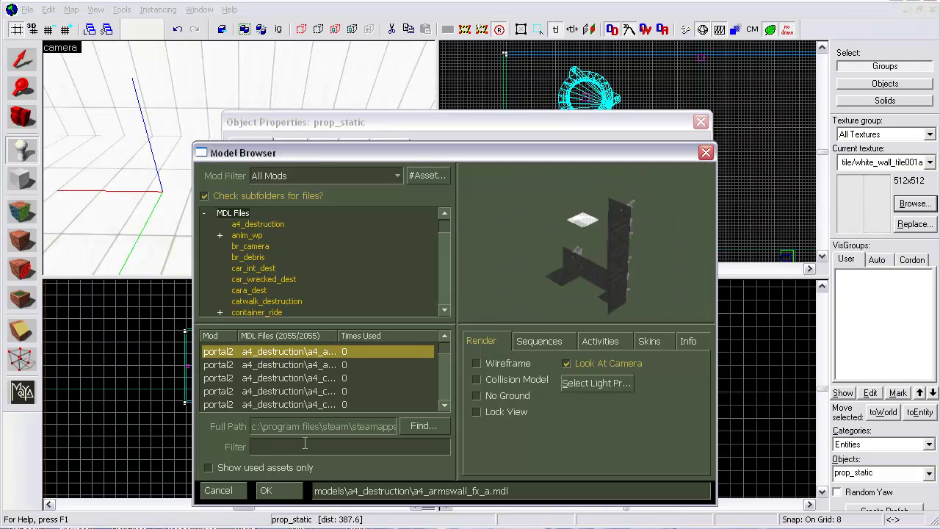
# Step: Filter all model files by container and look through the previews of the matching models
pyautogui.click(235, 213)
pyautogui.click(281, 441)
pyautogui.write('container')
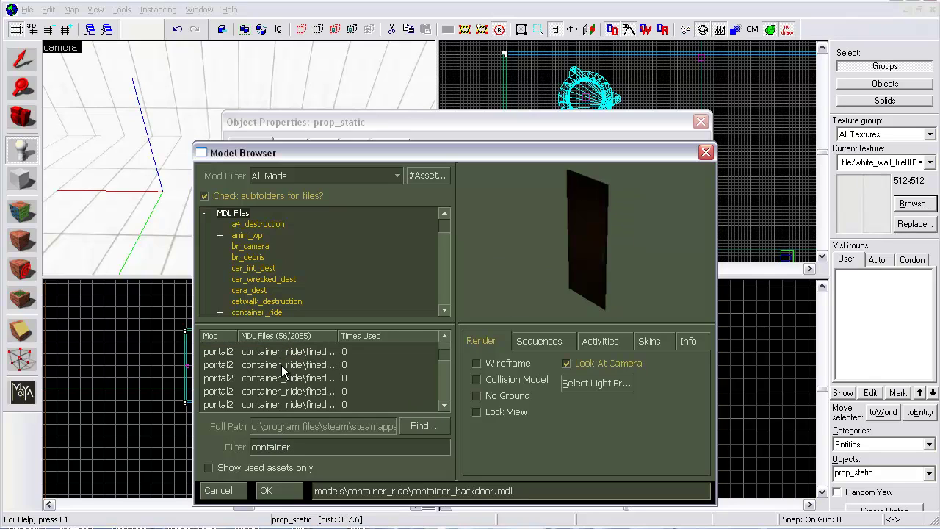
pyautogui.click(281, 353)
pyautogui.press('Down')
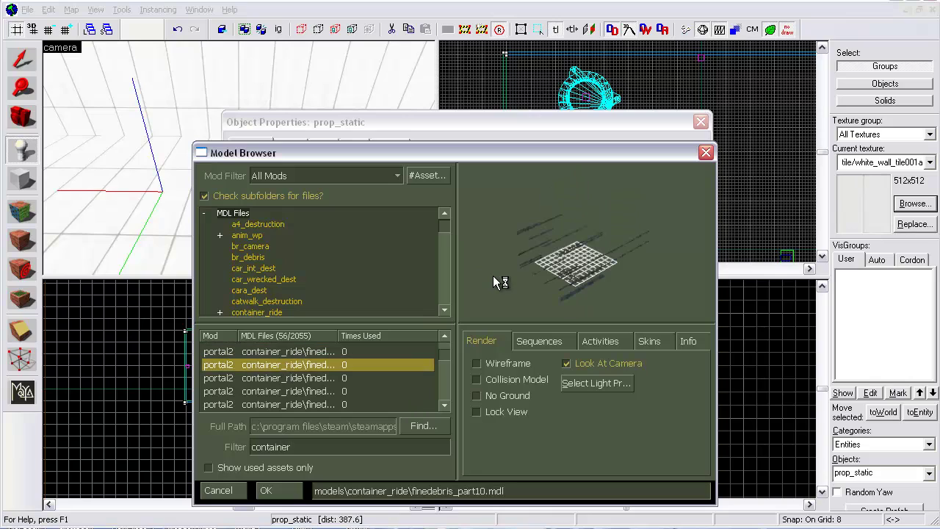
pyautogui.press('Down')
pyautogui.press('Down')
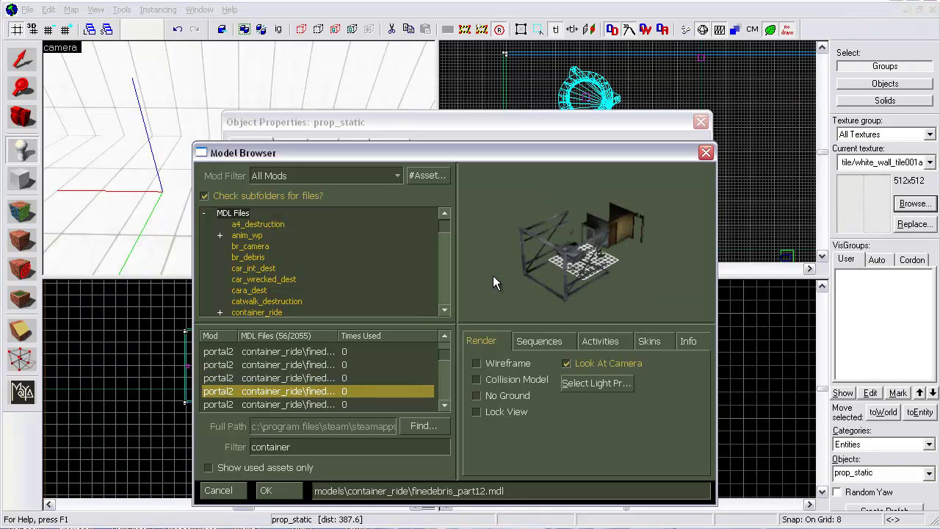
pyautogui.press('Down')
pyautogui.press('Down')
pyautogui.press('Down')
pyautogui.press('Down')
pyautogui.press('Down')
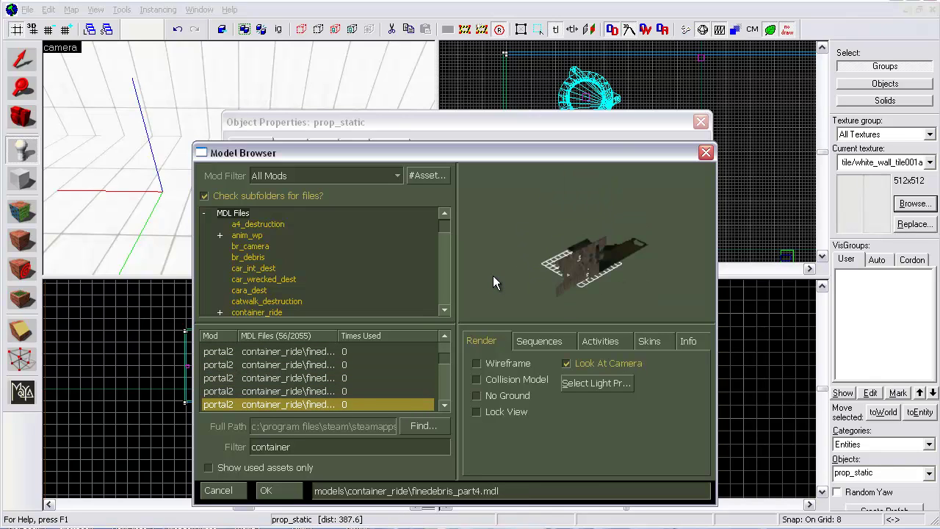
pyautogui.press('Down')
pyautogui.press('Down')
pyautogui.press('Down')
pyautogui.press('Down')
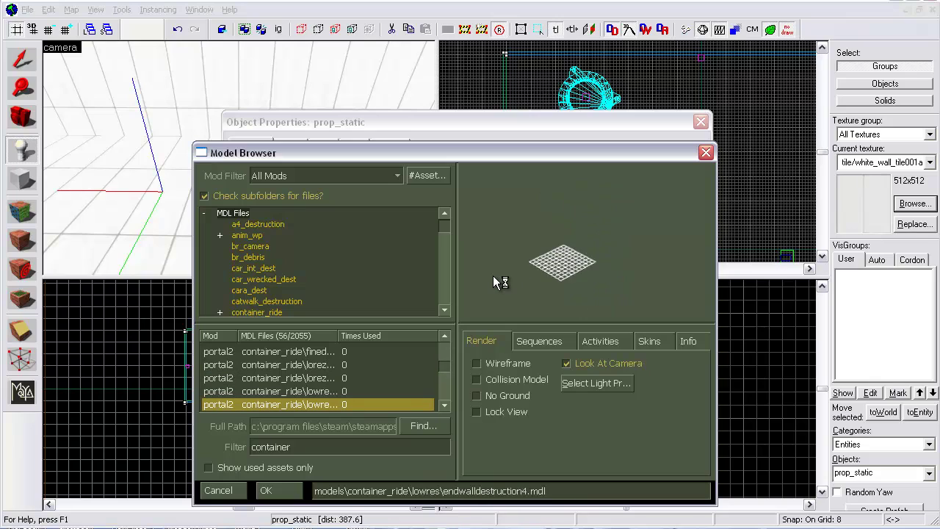
pyautogui.press('Down')
pyautogui.press('Down')
pyautogui.press('Down')
pyautogui.press('Down')
pyautogui.press('Down')
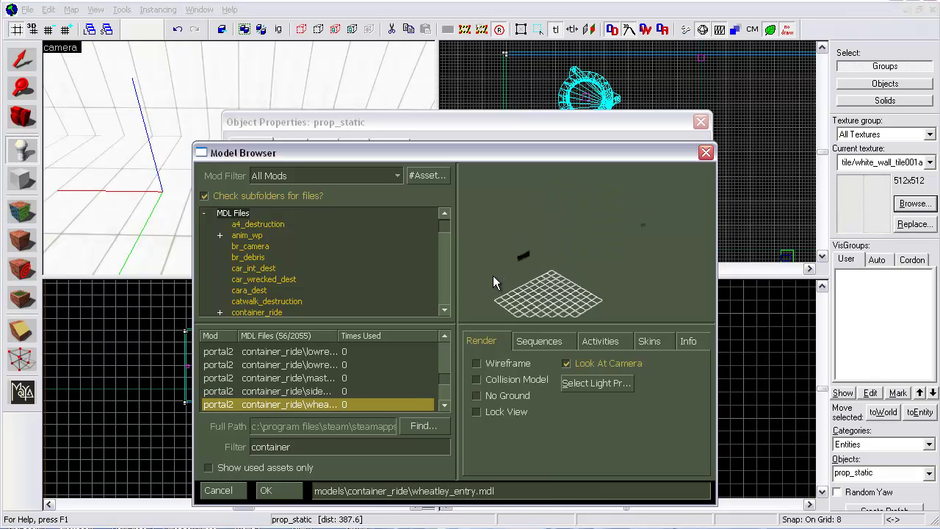
pyautogui.press('Down')
pyautogui.press('Down')
pyautogui.press('Down')
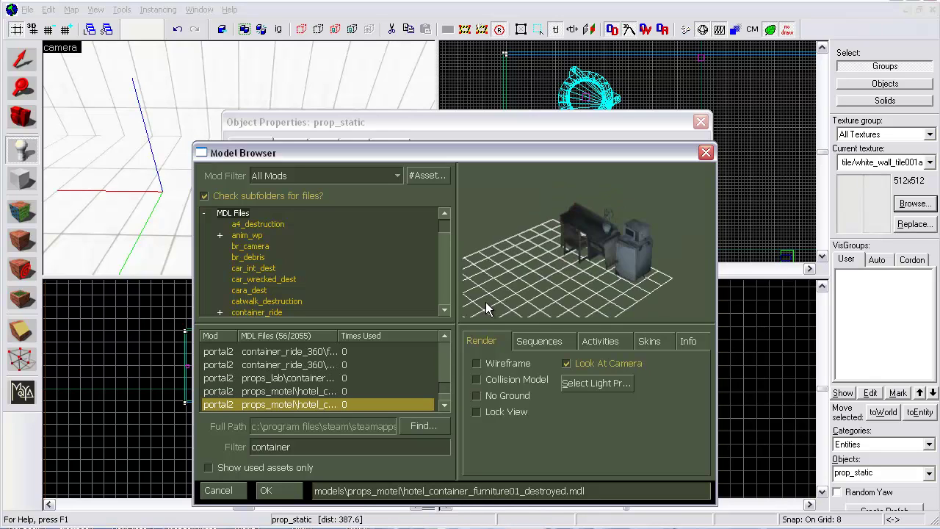
# Step: Try filtering the model list by barrel
pyautogui.doubleClick(257, 443)
pyautogui.write('lerrab')
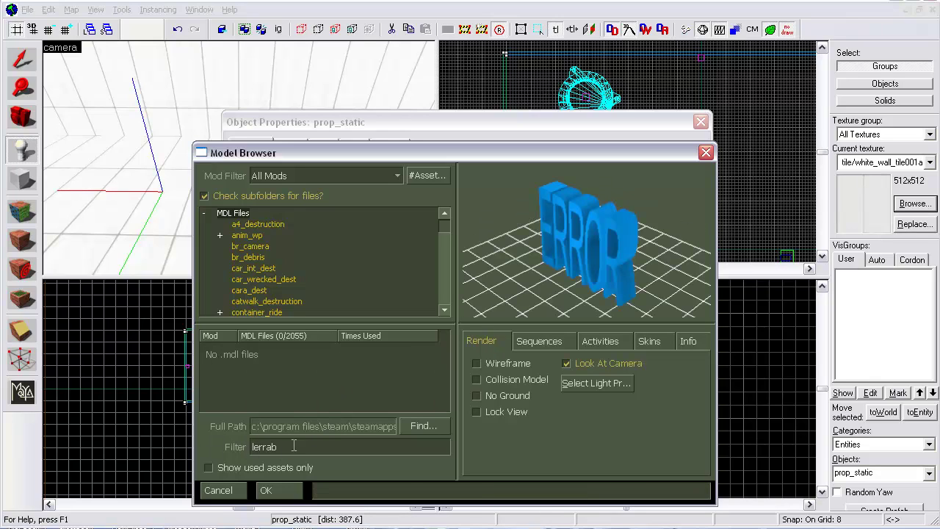
pyautogui.press('BackSpace')
pyautogui.press('BackSpace')
pyautogui.press('BackSpace')
pyautogui.press('BackSpace')
pyautogui.press('BackSpace')
pyautogui.press('BackSpace')
pyautogui.write('barrel')
# Step: Filter the models by bottle, choose water_bottle.mdl as the prop's World Model, and apply it
pyautogui.press('BackSpace')
pyautogui.press('BackSpace')
pyautogui.press('BackSpace')
pyautogui.press('BackSpace')
pyautogui.press('BackSpace')
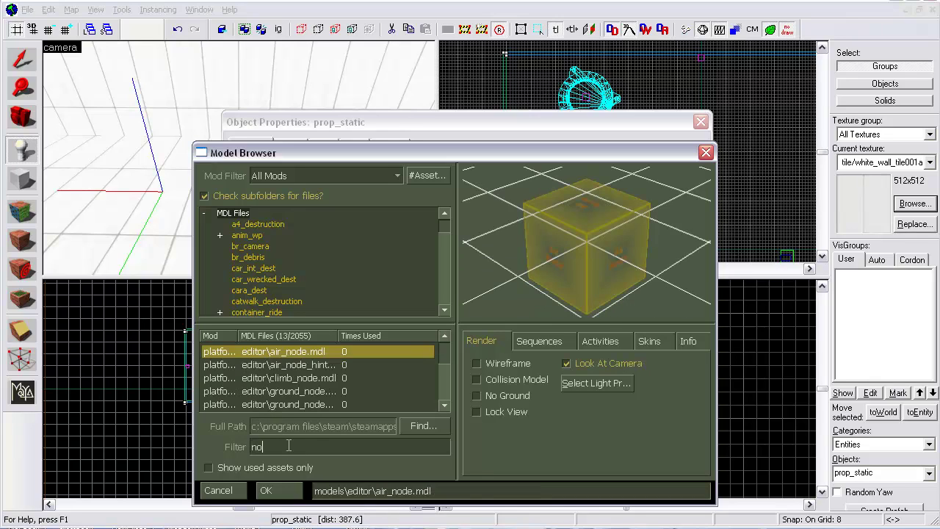
pyautogui.write('ottle')
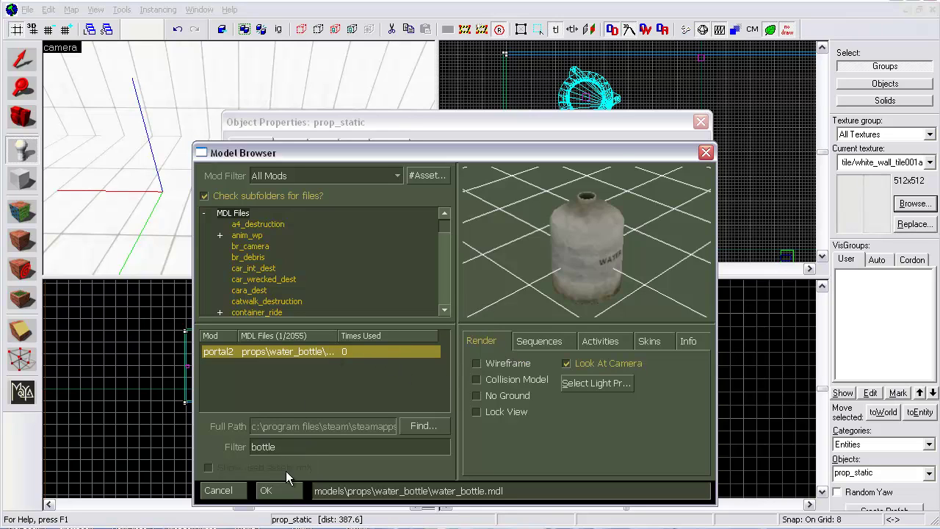
pyautogui.click(265, 489)
pyautogui.click(677, 461)
# Step: Examine the water bottle prop up close in the camera view, keeping its properties open
pyautogui.moveTo(368, 121); pyautogui.dragTo(381, 208)
pyautogui.click(239, 158)
pyautogui.press('w')
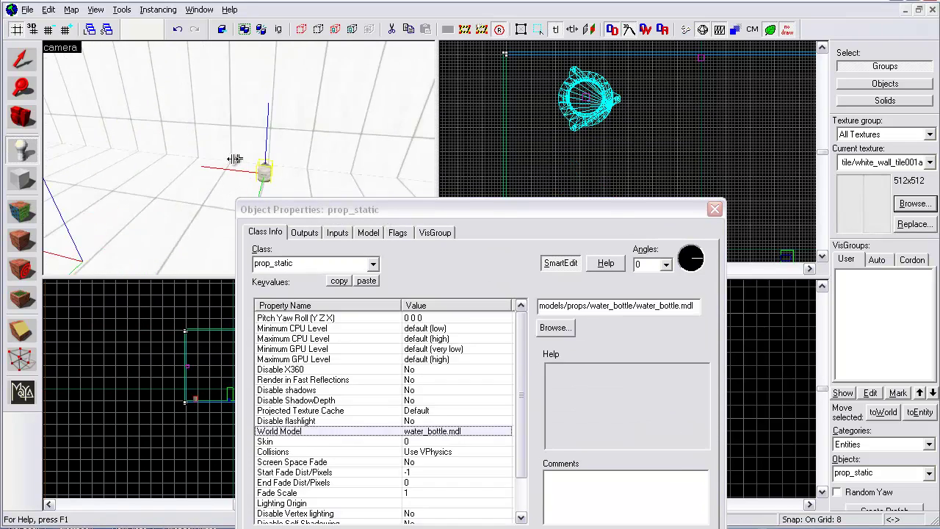
pyautogui.press('d')
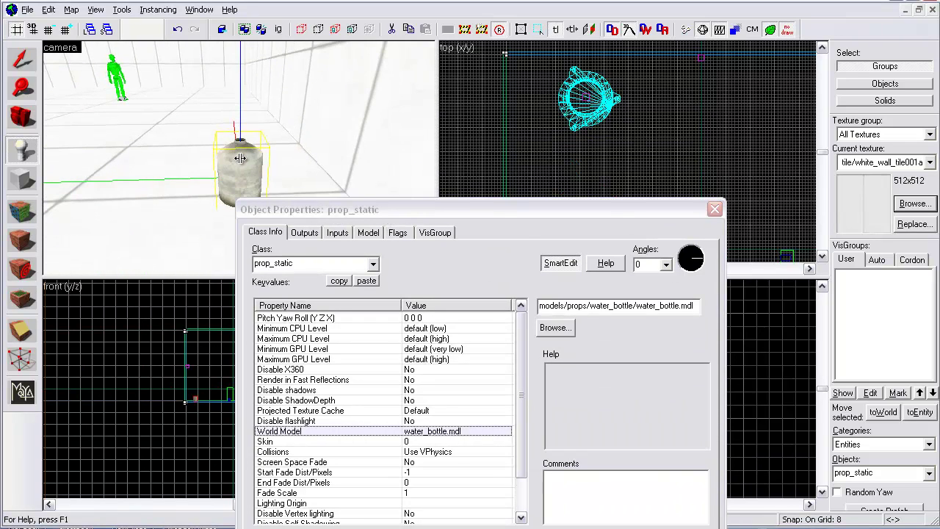
pyautogui.click(437, 208)
pyautogui.moveTo(436, 208); pyautogui.dragTo(329, 270)
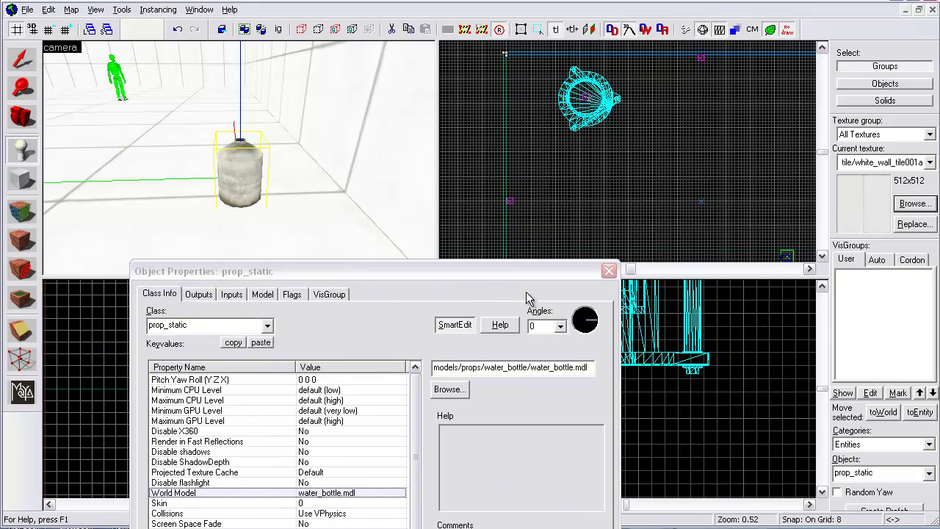
pyautogui.moveTo(470, 271); pyautogui.dragTo(601, 138)
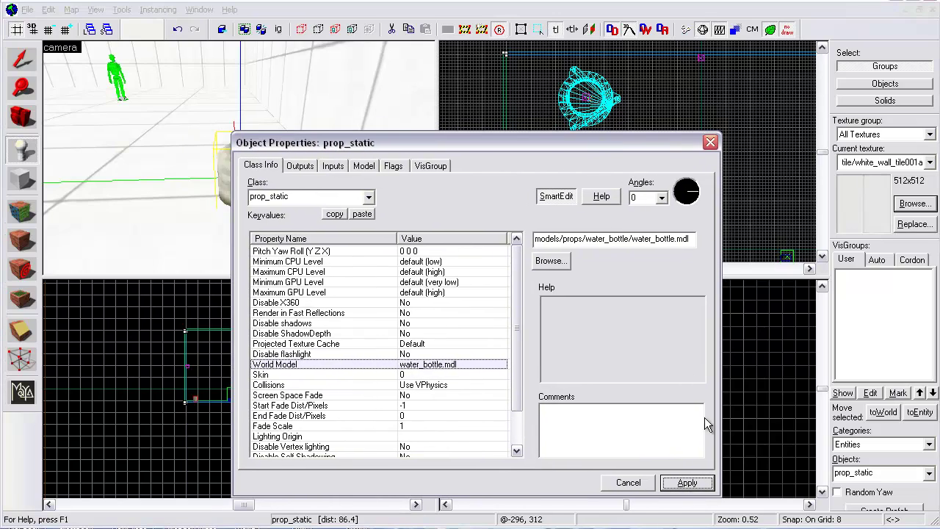
pyautogui.click(668, 485)
# Step: Change the water bottle's class to prop_dynamic and apply it
pyautogui.moveTo(443, 139); pyautogui.dragTo(535, 141)
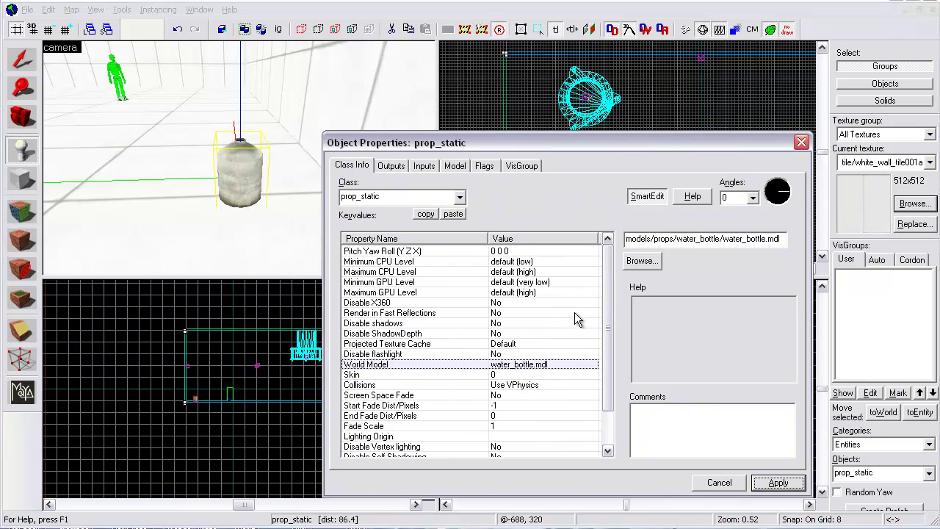
pyautogui.moveTo(609, 251)
pyautogui.mouseDown()
pyautogui.moveTo(622, 308)
pyautogui.moveTo(610, 253)
pyautogui.mouseUp()
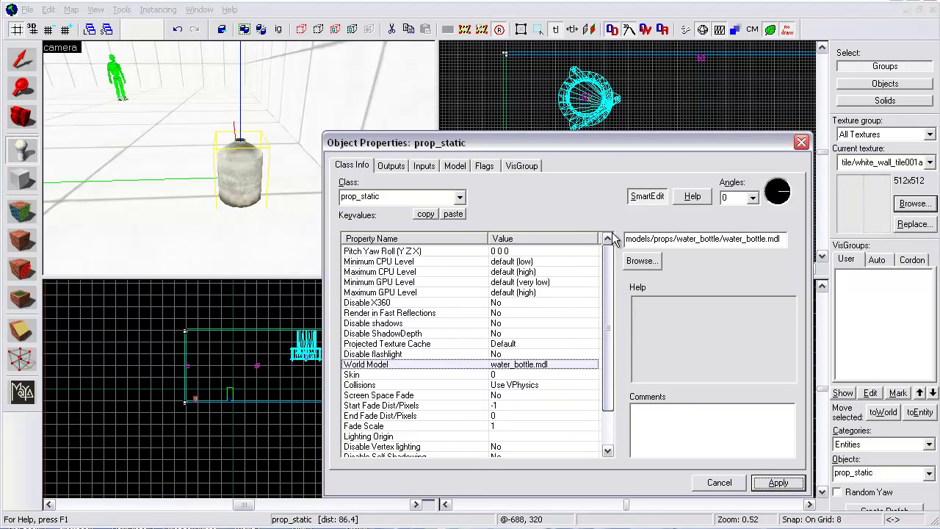
pyautogui.click(459, 197)
pyautogui.write('prop_dy')
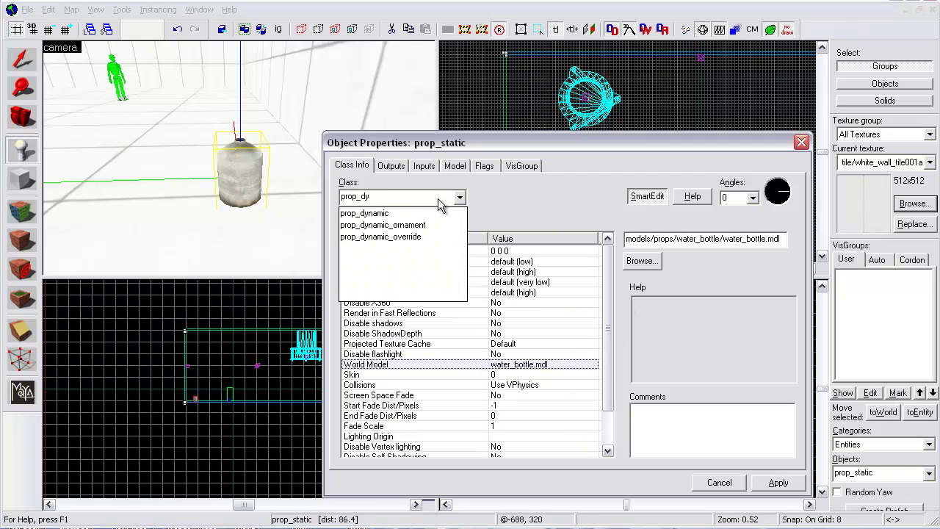
pyautogui.click(397, 212)
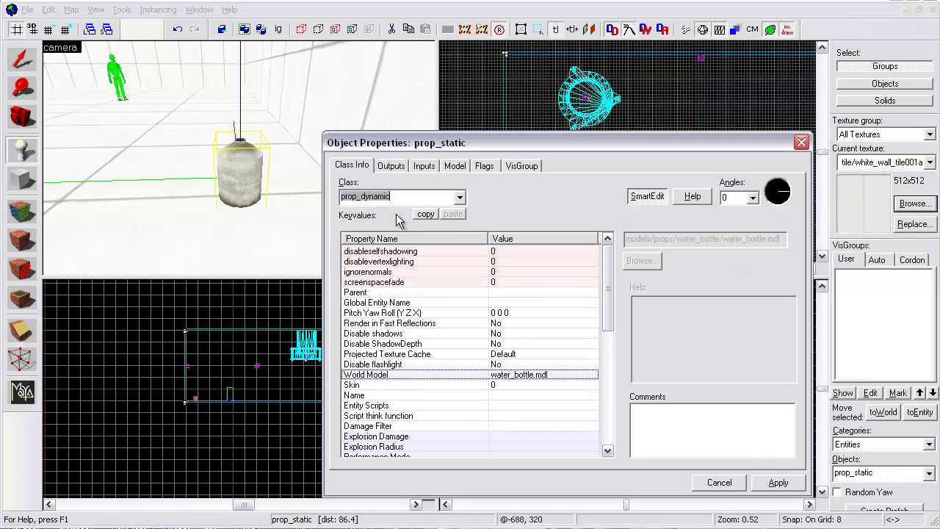
pyautogui.click(778, 485)
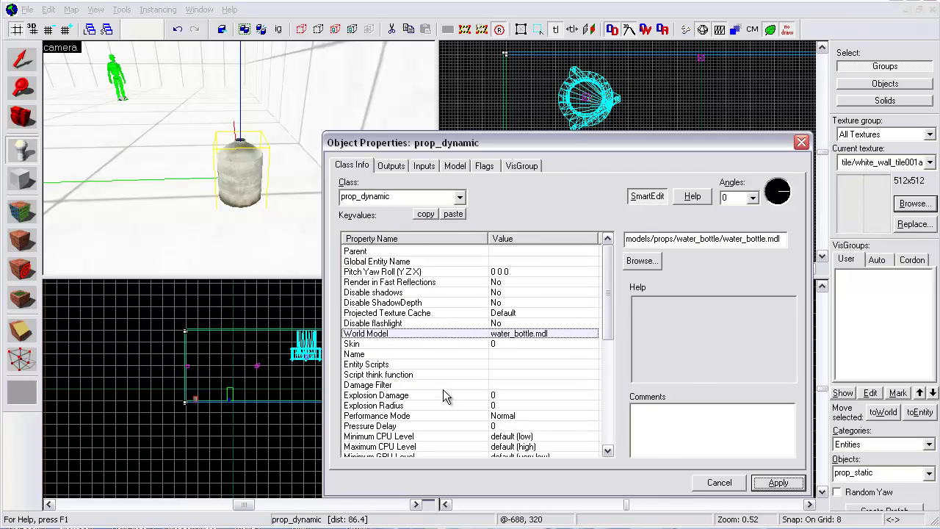
# Step: Name the water bottle prop Bottle, apply the change, and close its properties
pyautogui.click(459, 354)
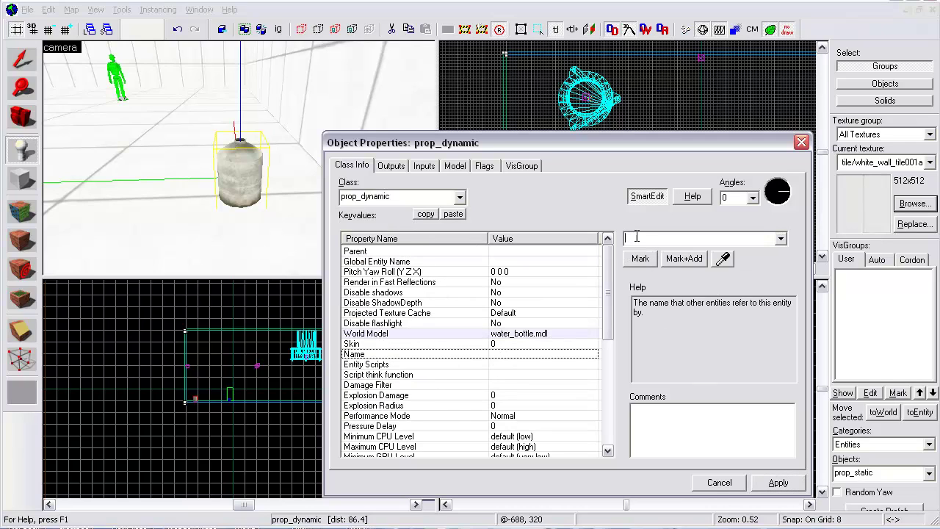
pyautogui.write('Bpt')
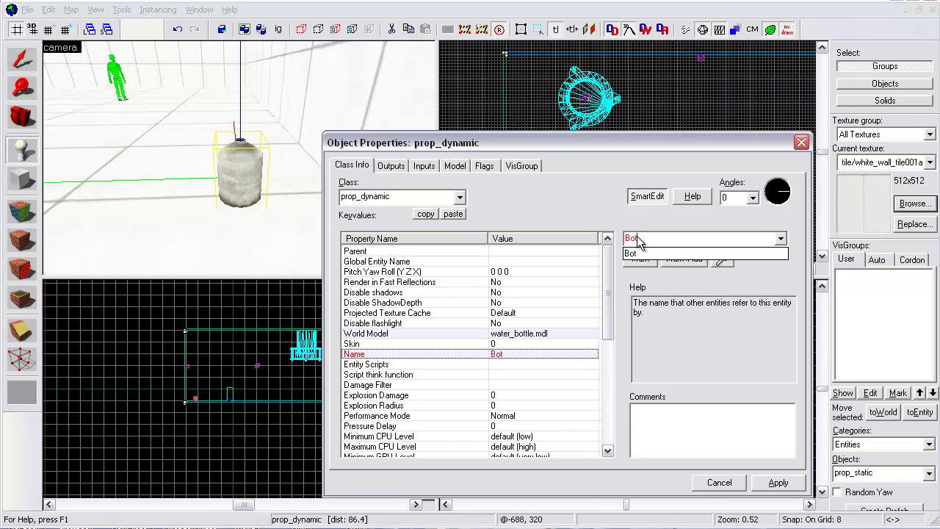
pyautogui.write('tle')
pyautogui.click(778, 482)
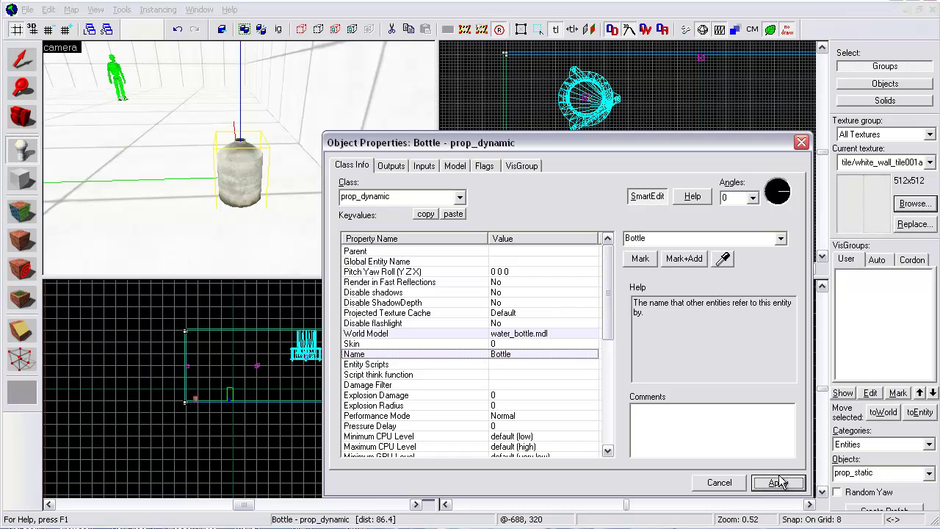
pyautogui.click(721, 482)
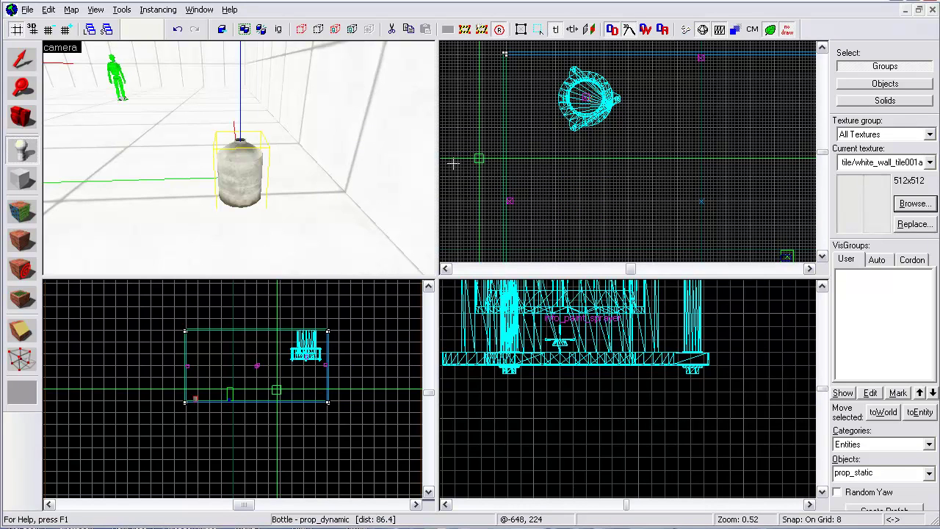
# Step: Place a second info_paint_sprayer entity on the wall just above the water bottle
pyautogui.press('z')
pyautogui.press('a')
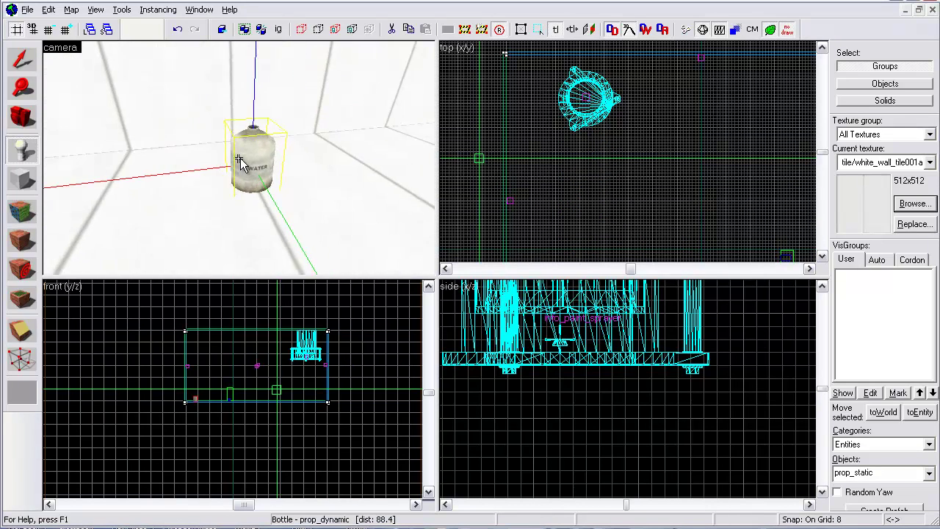
pyautogui.press('d')
pyautogui.press('z')
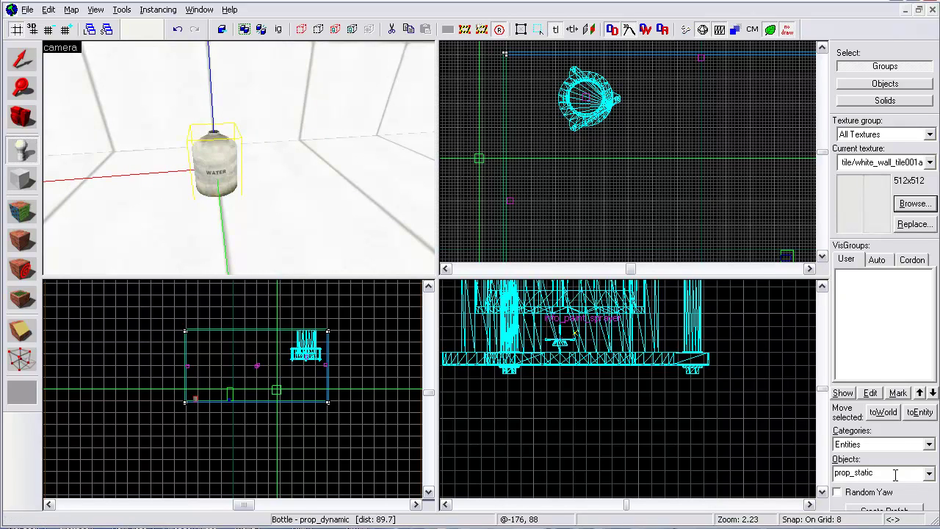
pyautogui.doubleClick(870, 472)
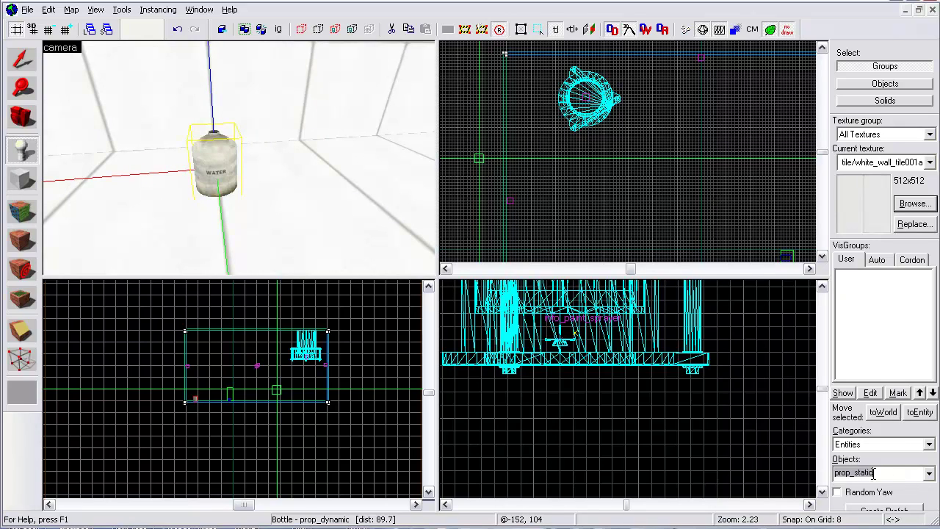
pyautogui.write('paint')
pyautogui.click(866, 502)
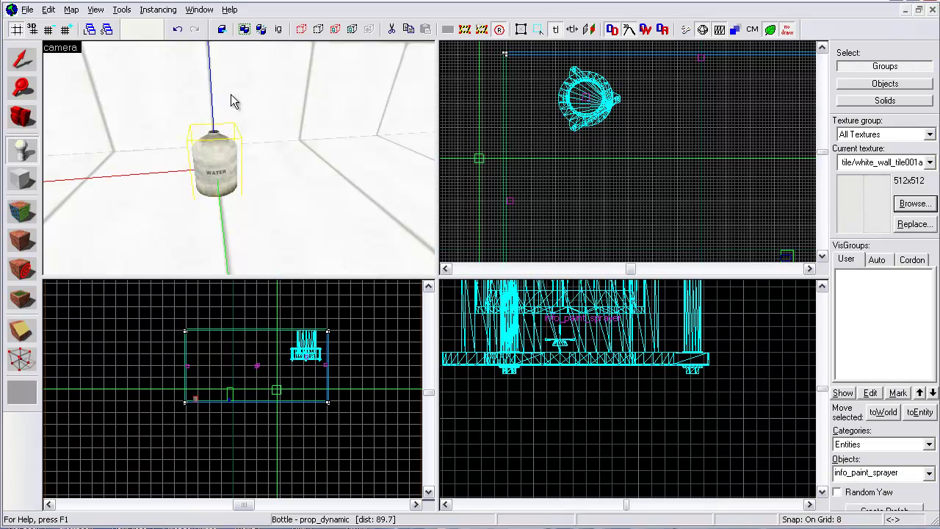
pyautogui.click(223, 96)
pyautogui.press('z')
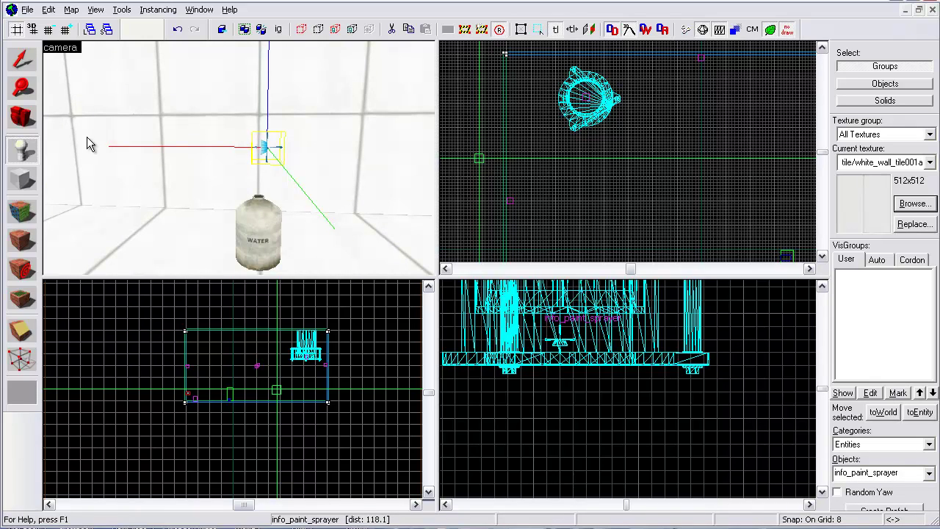
# Step: Move the new info_paint_sprayer away from the wall over the water bottle and lower it to the bottle's top
pyautogui.click(22, 61)
pyautogui.click(250, 155)
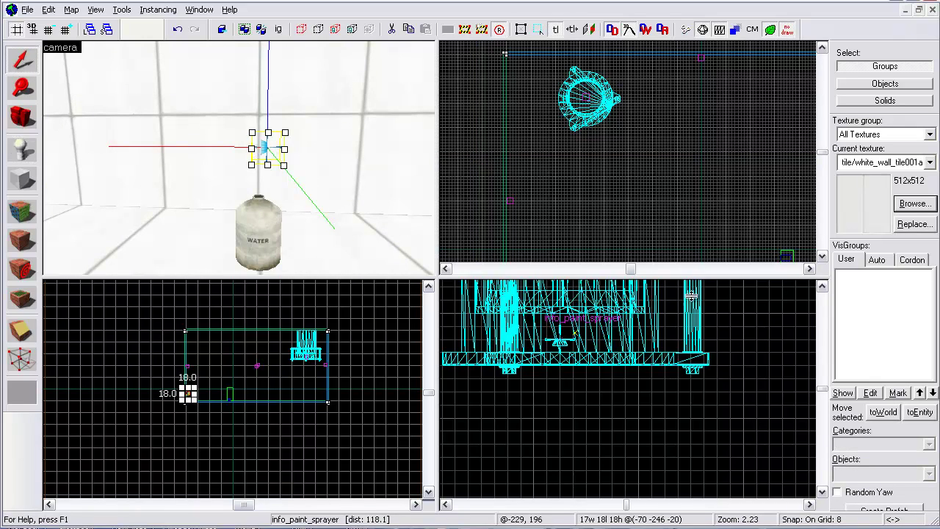
pyautogui.scroll(-6, 637, 177)
pyautogui.scroll(2, 648, 245)
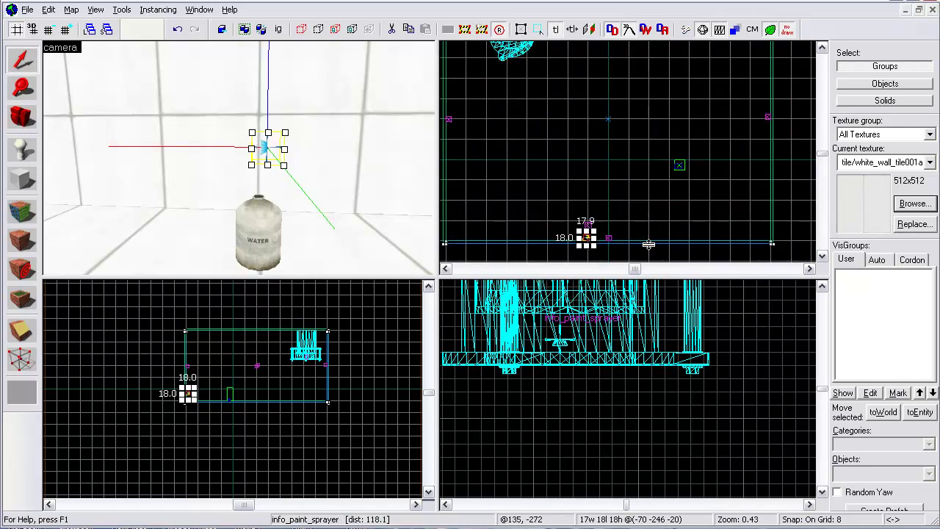
pyautogui.scroll(3, 613, 239)
pyautogui.moveTo(527, 236); pyautogui.dragTo(534, 194)
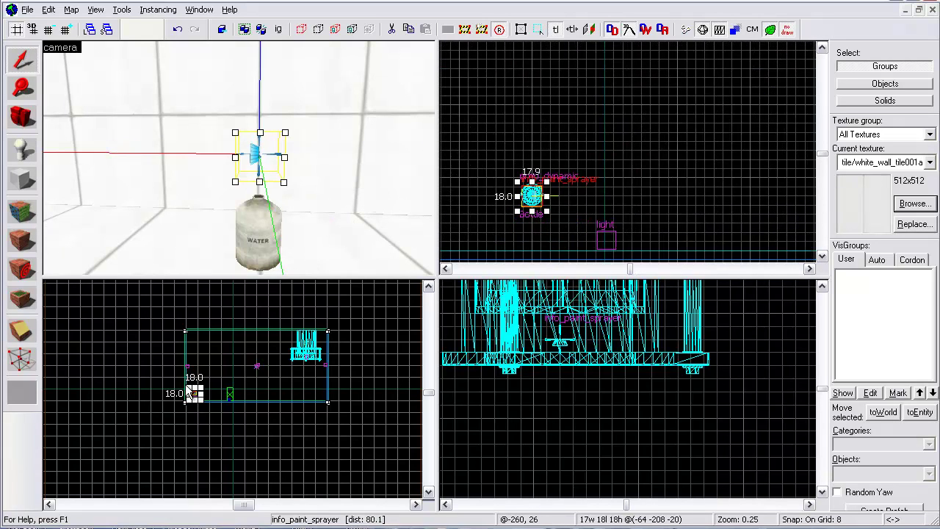
pyautogui.scroll(6, 193, 394)
pyautogui.moveTo(135, 399); pyautogui.dragTo(134, 431)
# Step: Name the water bottle's info_paint_sprayer Sprayer and apply the change
pyautogui.hotkey('alt', 'Return')
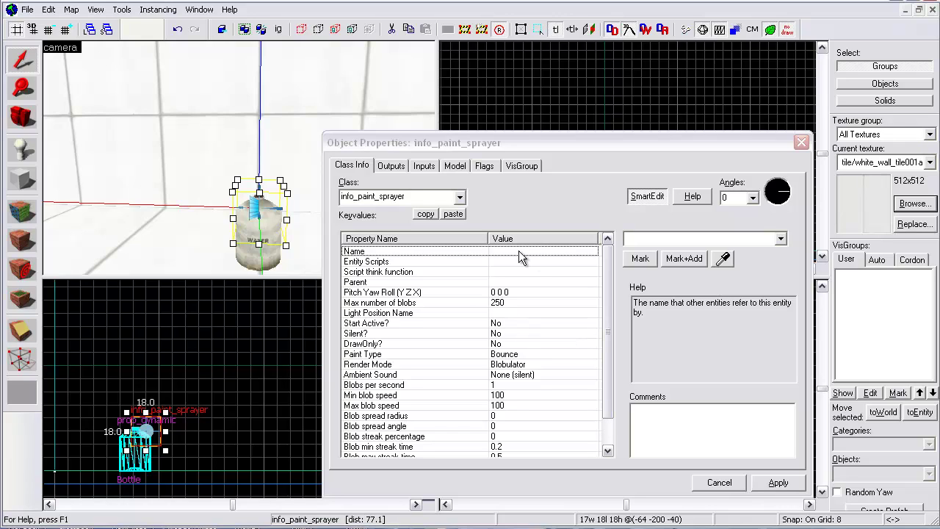
pyautogui.click(651, 240)
pyautogui.write('Sprayer')
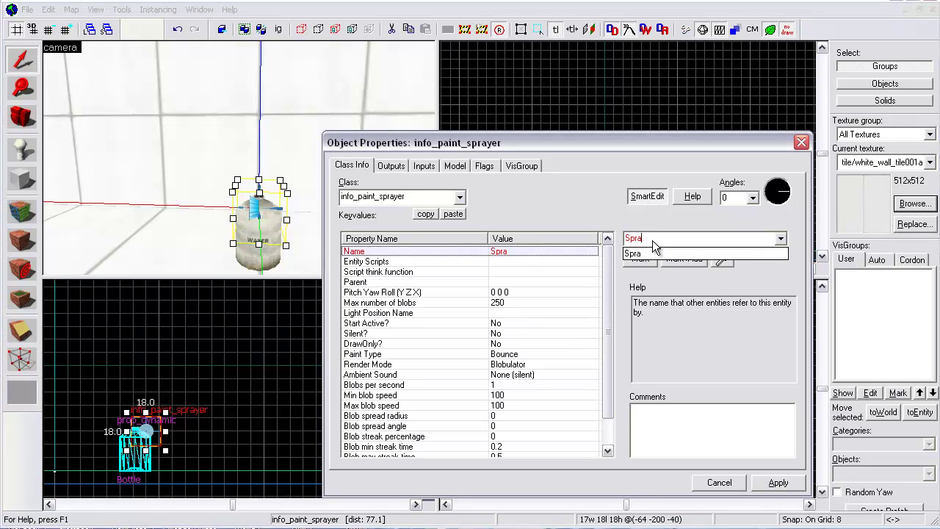
pyautogui.click(782, 484)
# Step: Set the sprayer's Blob spread radius and Blob spread angle to 360 and apply both
pyautogui.moveTo(604, 384); pyautogui.dragTo(609, 428)
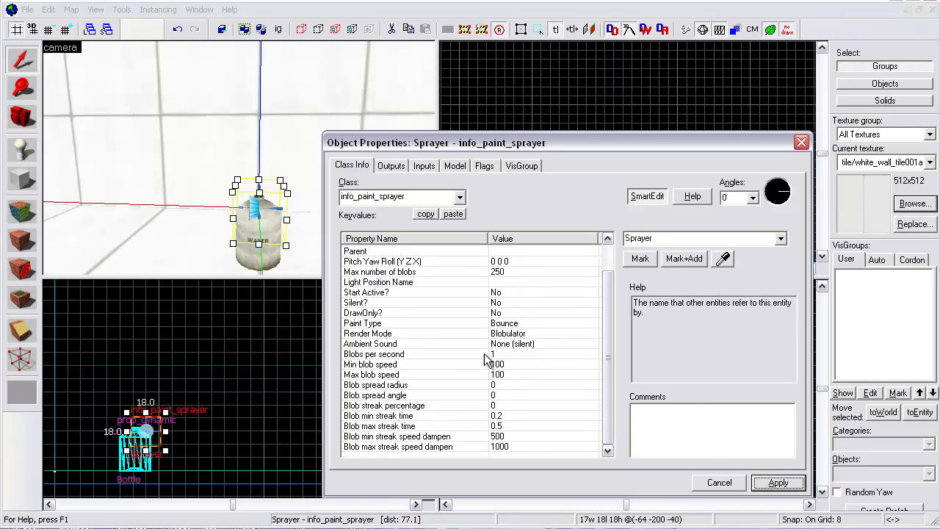
pyautogui.click(436, 385)
pyautogui.click(631, 241)
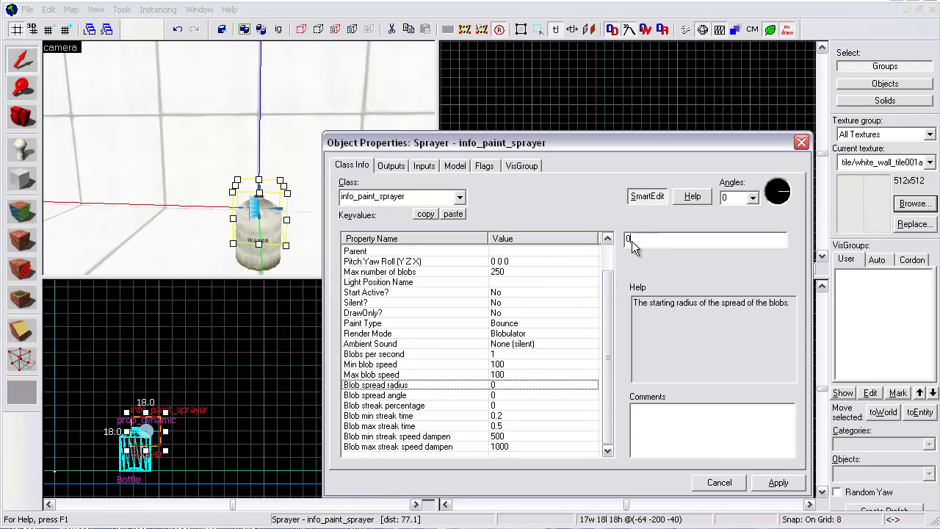
pyautogui.write('35')
pyautogui.write('0')
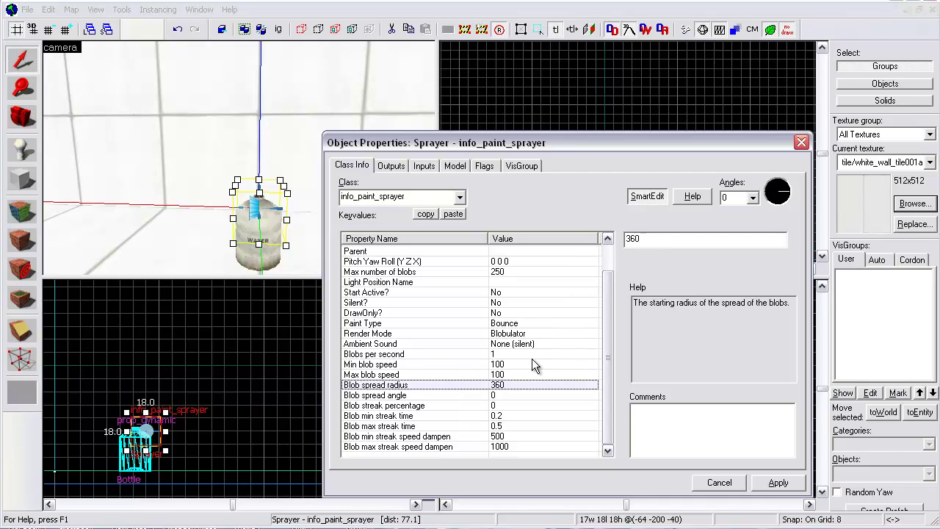
pyautogui.click(508, 395)
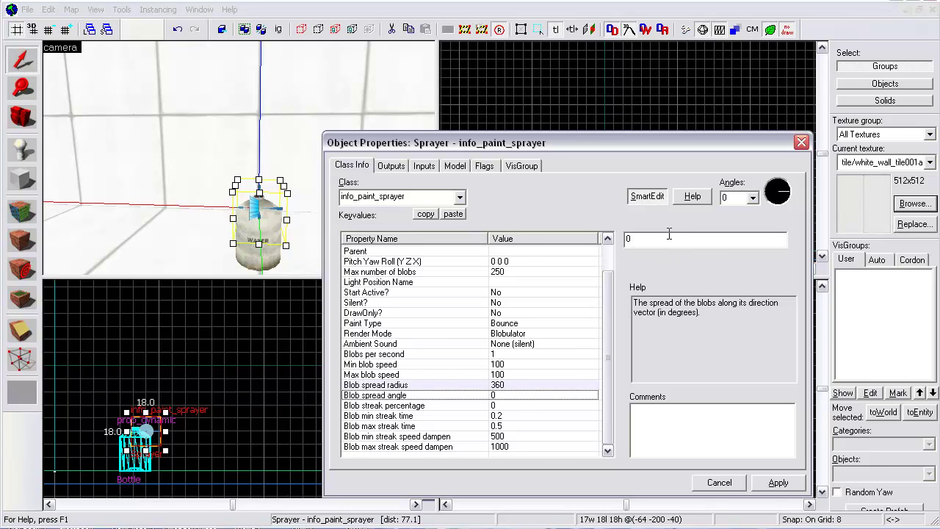
pyautogui.write('360')
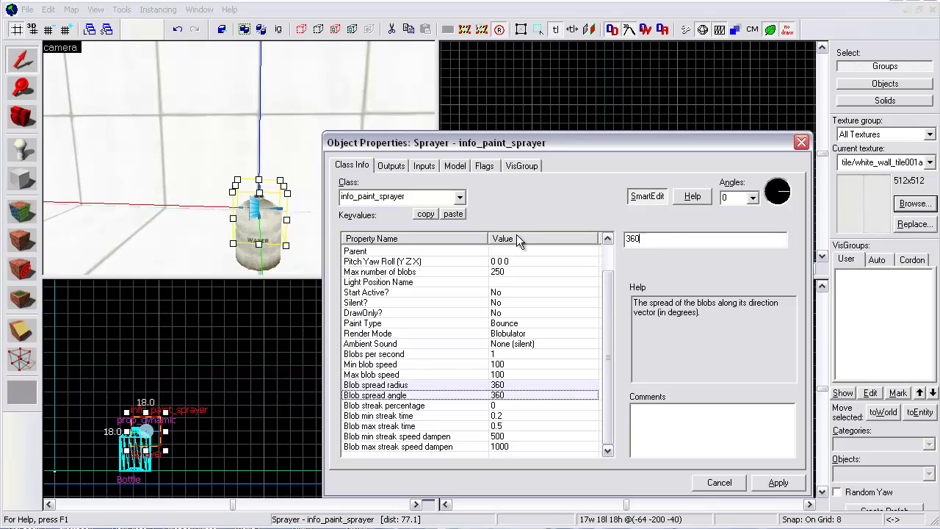
pyautogui.click(759, 488)
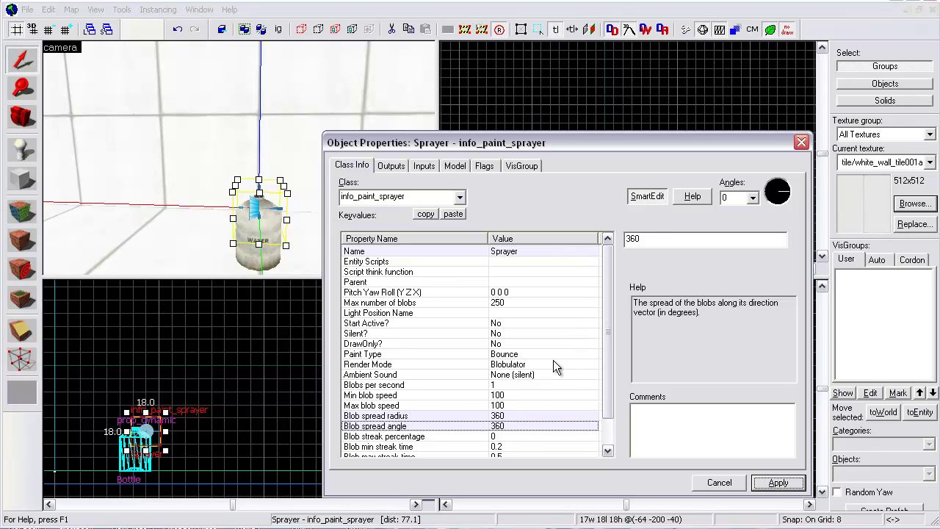
# Step: Set the sprayer's Blobs per second to 50 and apply it
pyautogui.click(527, 386)
pyautogui.click(651, 239)
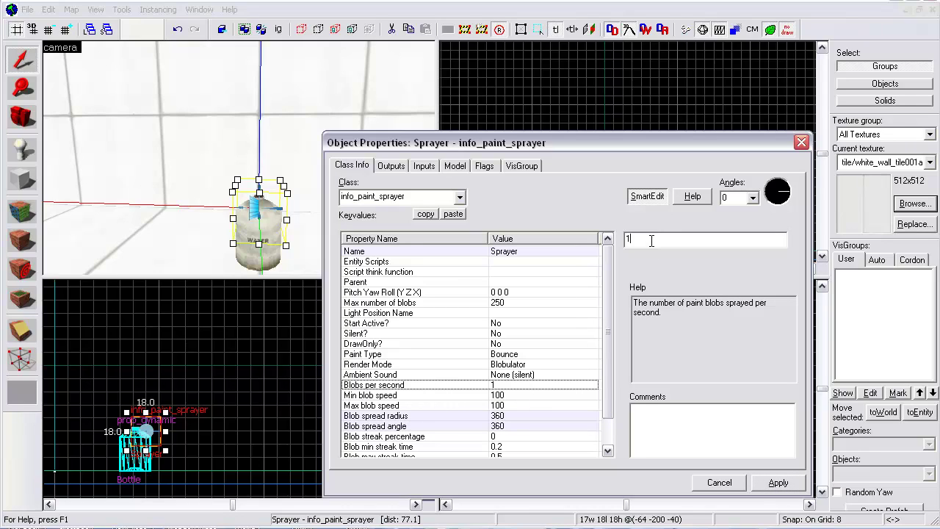
pyautogui.press('BackSpace')
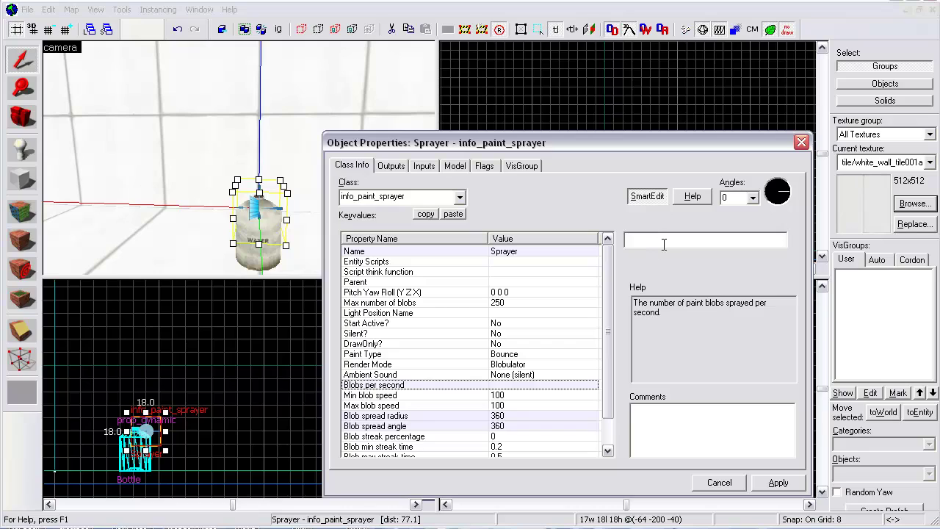
pyautogui.write('50')
pyautogui.click(769, 482)
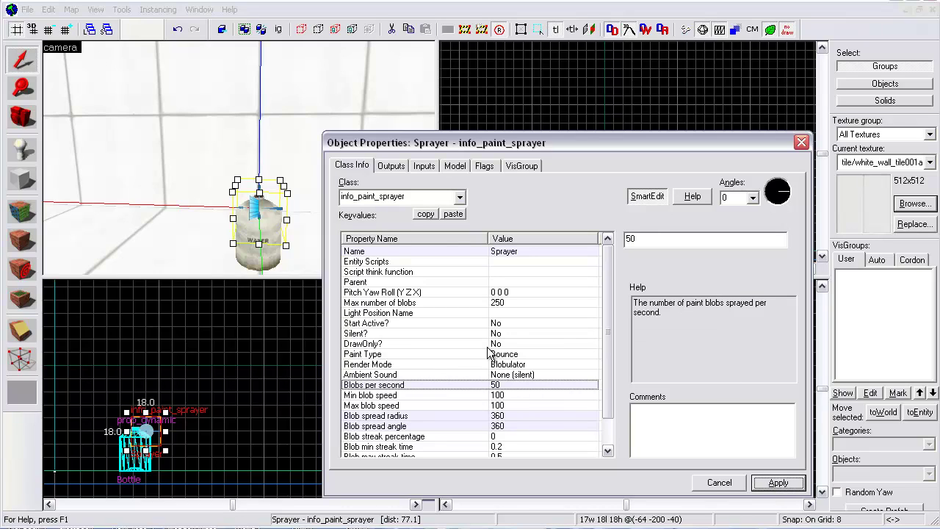
# Step: Change the sprayer's Paint Type to Erase and apply it
pyautogui.click(561, 353)
pyautogui.click(780, 238)
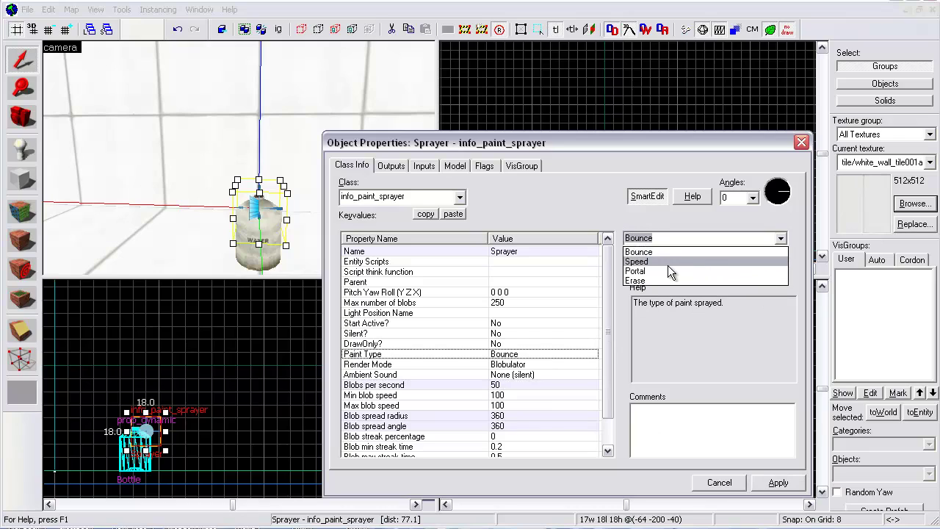
pyautogui.click(646, 280)
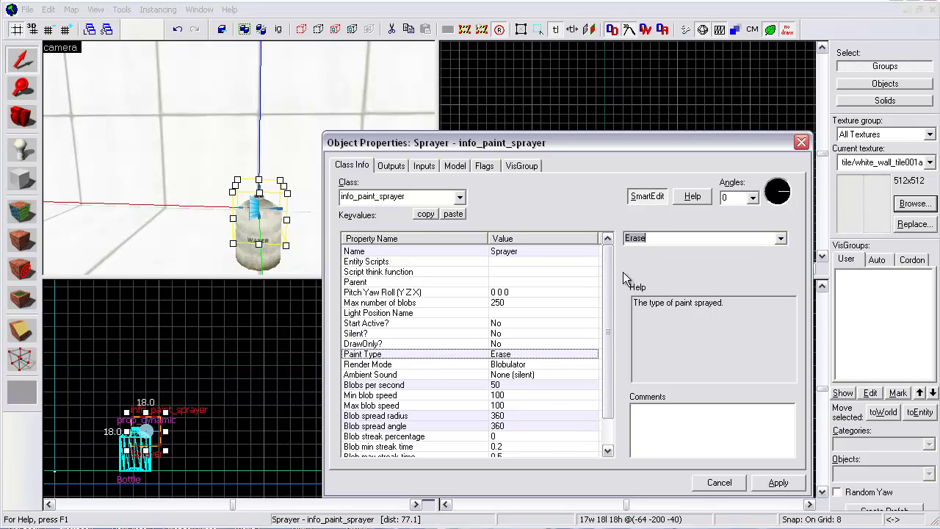
pyautogui.click(761, 479)
# Step: Set the sprayer's Blob streak percentage to 10 and apply it
pyautogui.moveTo(611, 323); pyautogui.dragTo(611, 396)
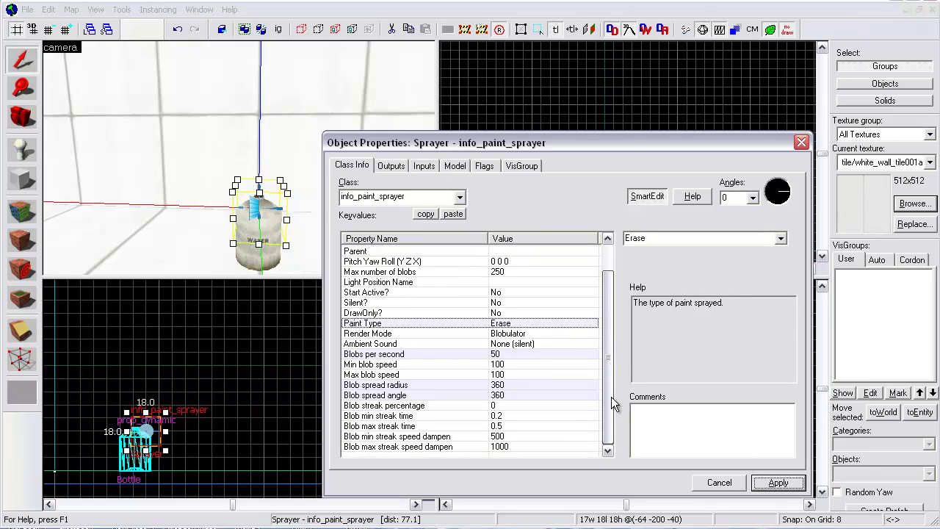
pyautogui.click(504, 406)
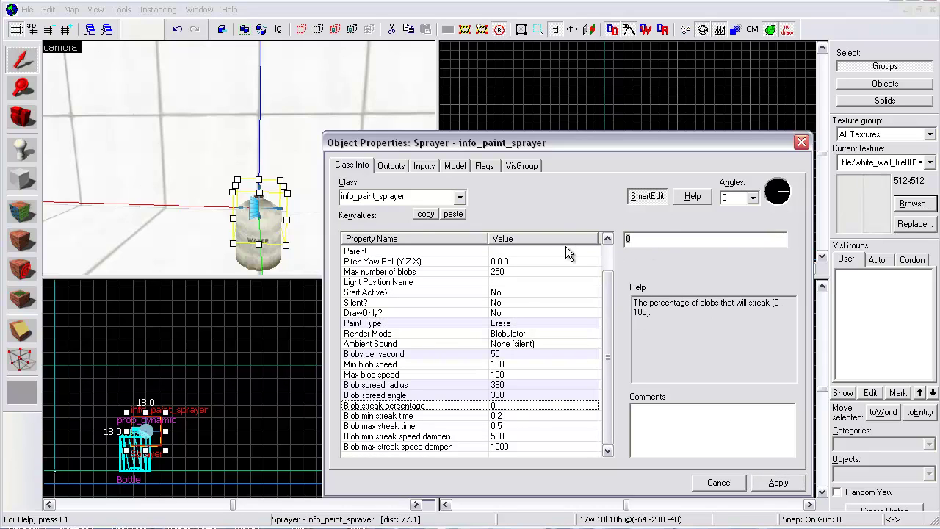
pyautogui.write('10')
pyautogui.click(767, 479)
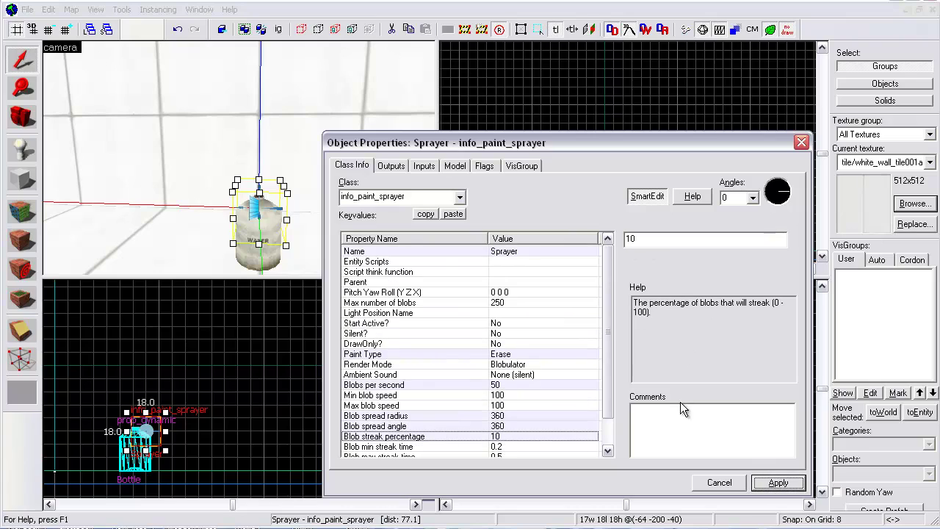
# Step: Set the sprayer's Min blob speed to 40
pyautogui.moveTo(604, 350); pyautogui.dragTo(615, 441)
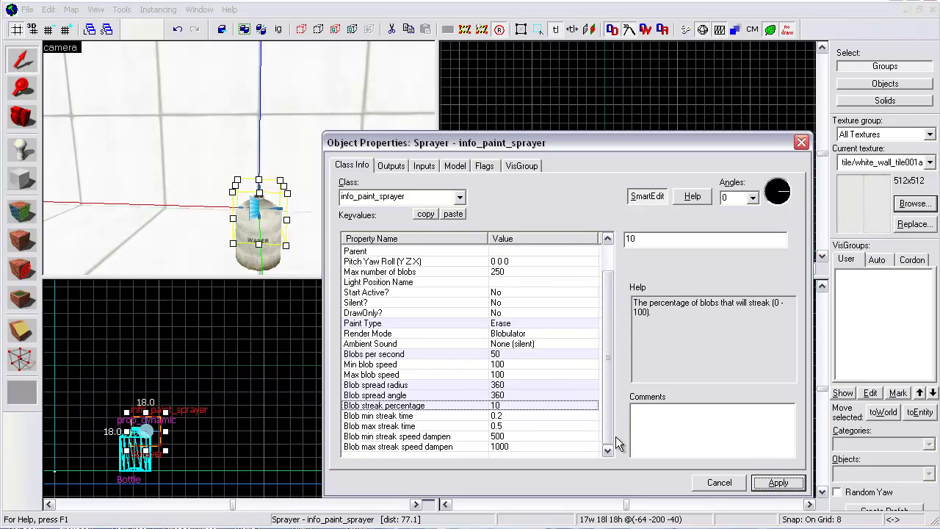
pyautogui.click(522, 365)
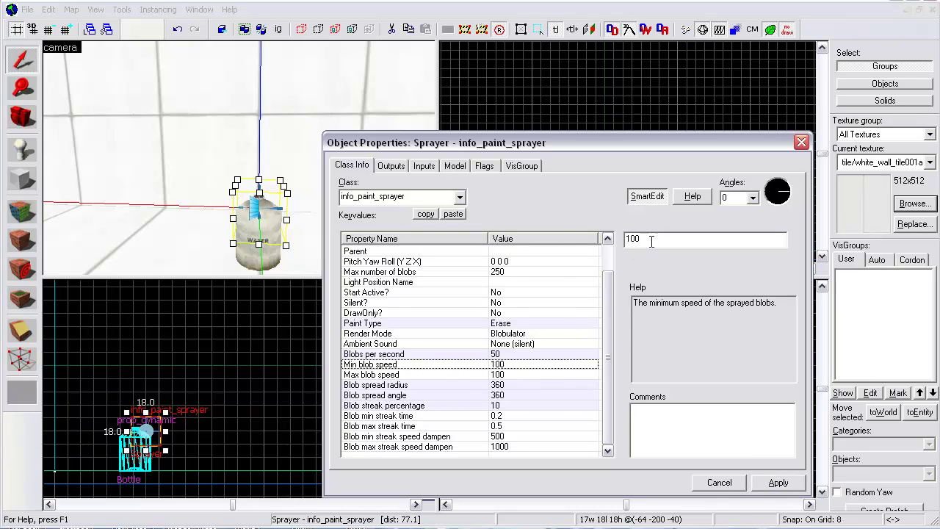
pyautogui.click(650, 240)
pyautogui.press('BackSpace')
pyautogui.press('BackSpace')
pyautogui.press('BackSpace')
pyautogui.write('40')
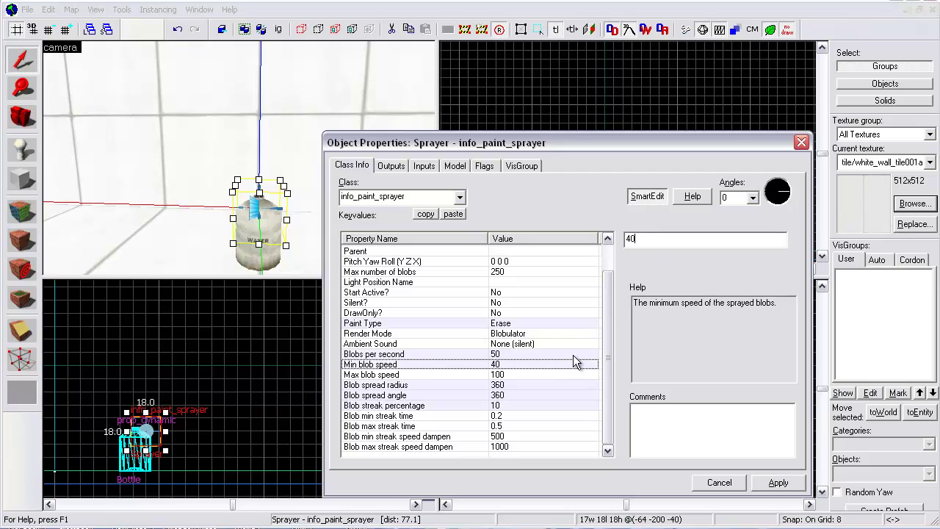
# Step: Set the sprayer's Max blob speed to 600 and apply the speed settings
pyautogui.click(518, 374)
pyautogui.click(649, 240)
pyautogui.press('BackSpace')
pyautogui.press('BackSpace')
pyautogui.press('BackSpace')
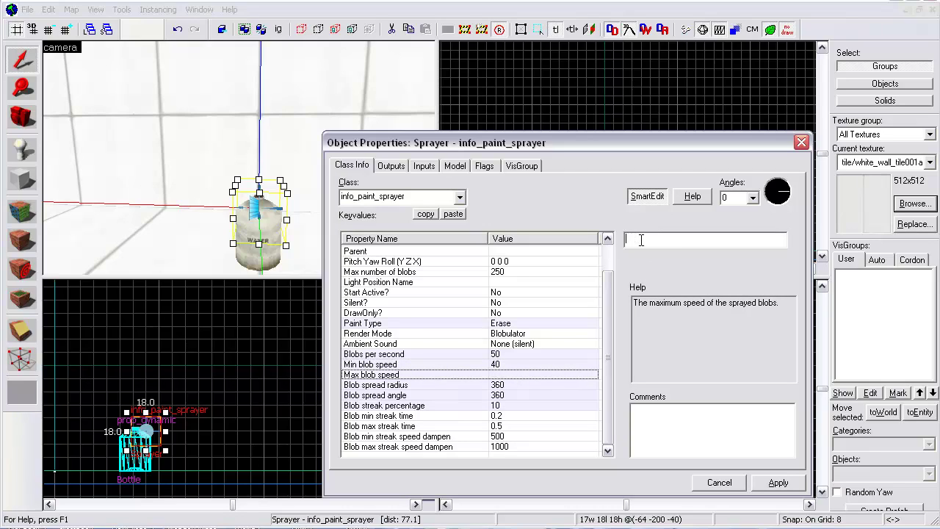
pyautogui.write('120')
pyautogui.press('BackSpace')
pyautogui.press('BackSpace')
pyautogui.write('600')
pyautogui.click(778, 482)
# Step: Raise the sprayer's Blobs per second to 100 and apply it
pyautogui.scroll(-1, 609, 376)
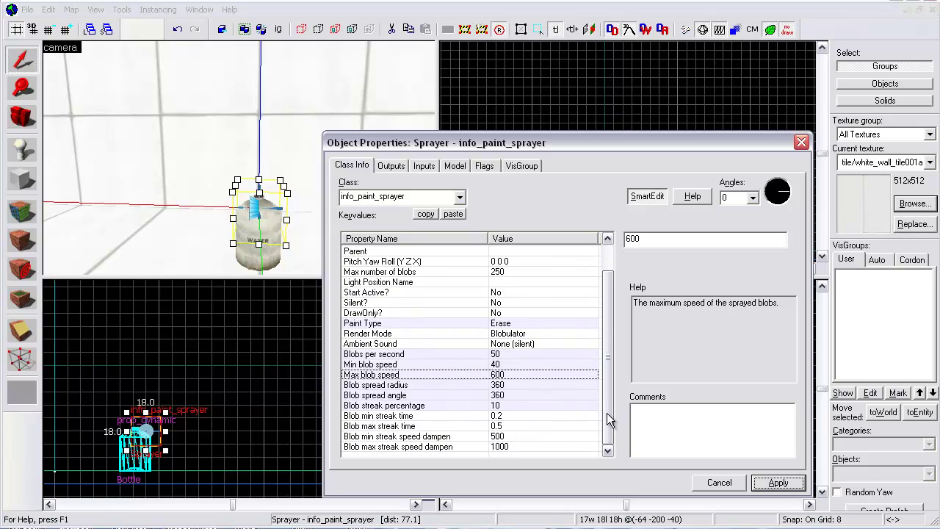
pyautogui.click(520, 356)
pyautogui.press('BackSpace')
pyautogui.press('BackSpace')
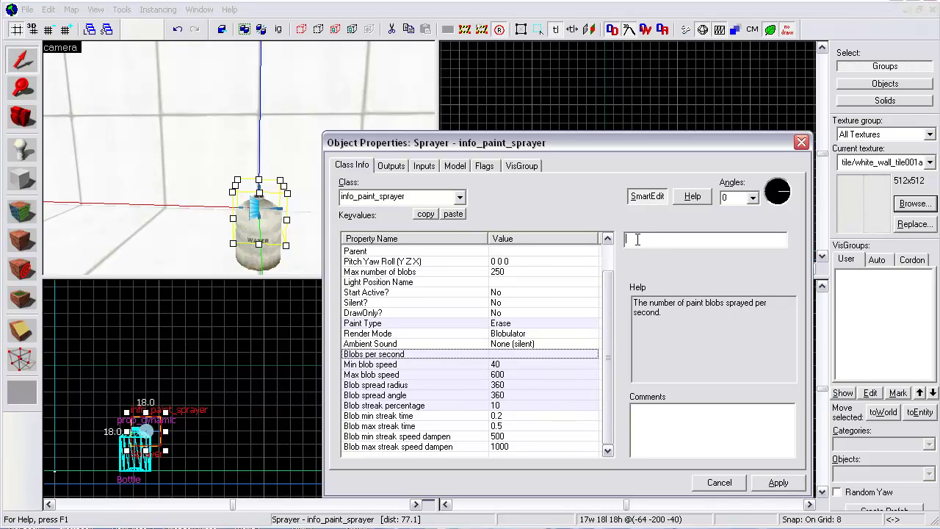
pyautogui.write('100')
pyautogui.click(761, 485)
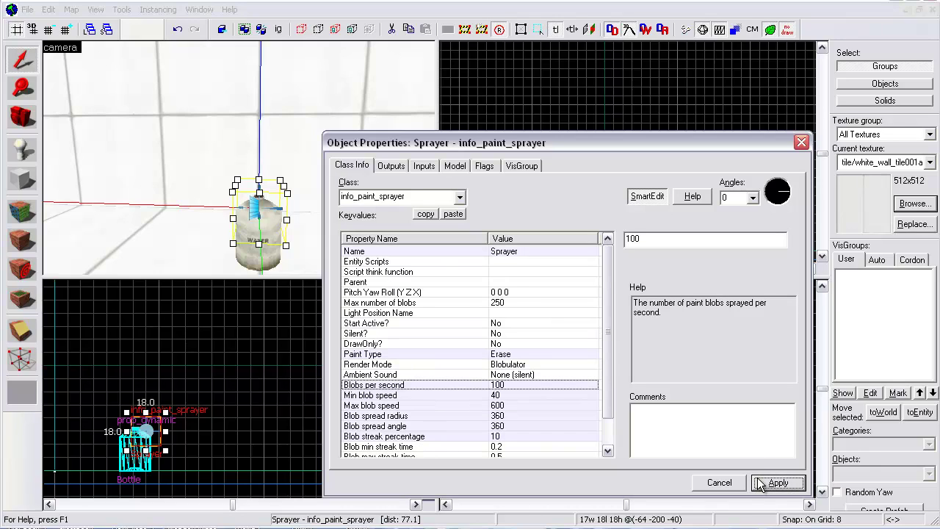
# Step: Raise the sprayer's Blobs per second to 500 and apply it
pyautogui.click(580, 130)
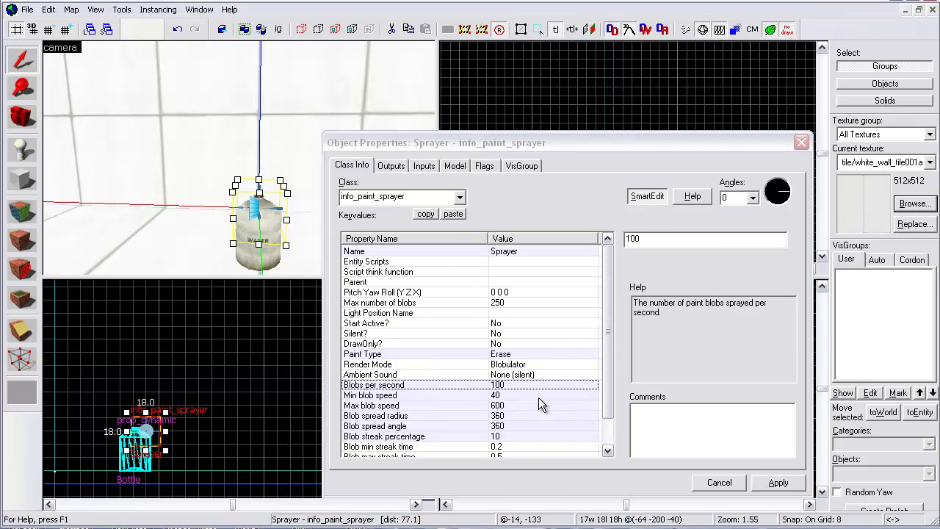
pyautogui.click(588, 326)
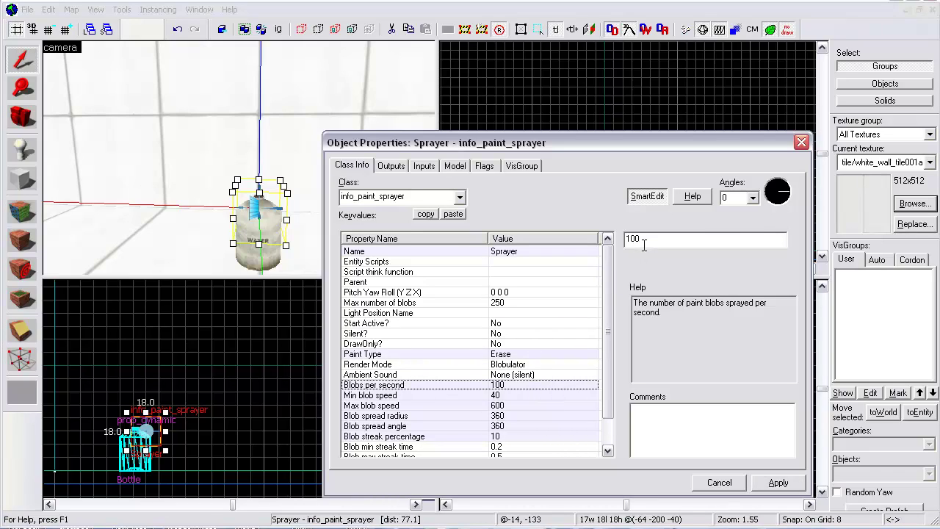
pyautogui.press('BackSpace')
pyautogui.press('BackSpace')
pyautogui.press('BackSpace')
pyautogui.write('500')
pyautogui.click(767, 483)
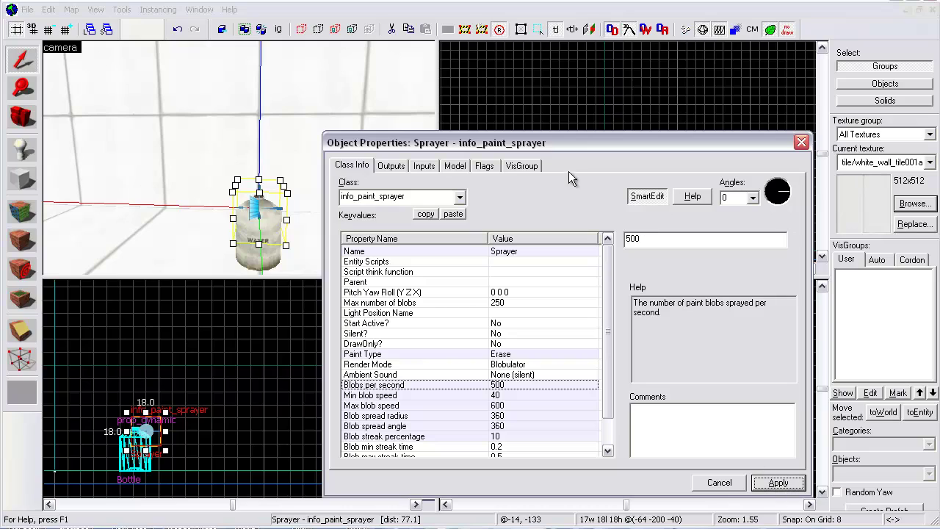
# Step: Set the sprayer's Blobs per second to 600, apply it, and close its properties with nothing left selected
pyautogui.click(654, 244)
pyautogui.press('BackSpace')
pyautogui.press('BackSpace')
pyautogui.press('BackSpace')
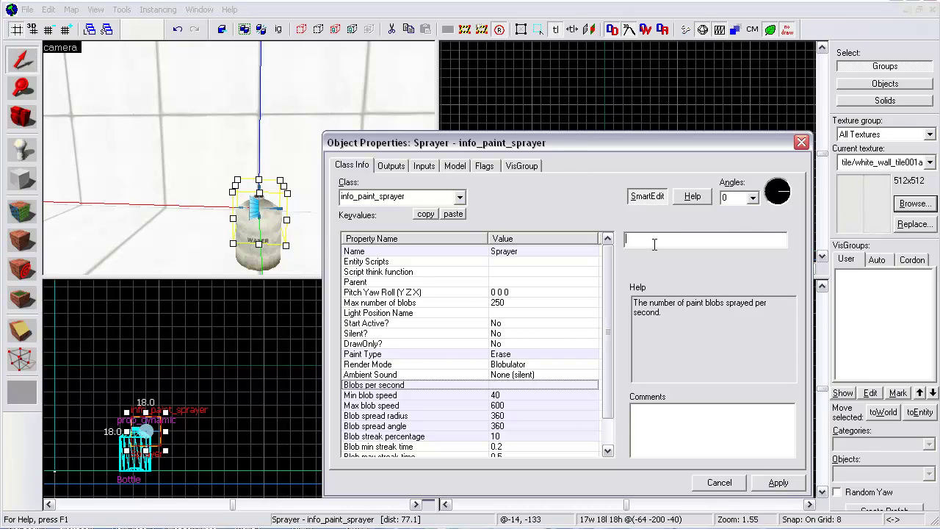
pyautogui.write('600')
pyautogui.click(760, 483)
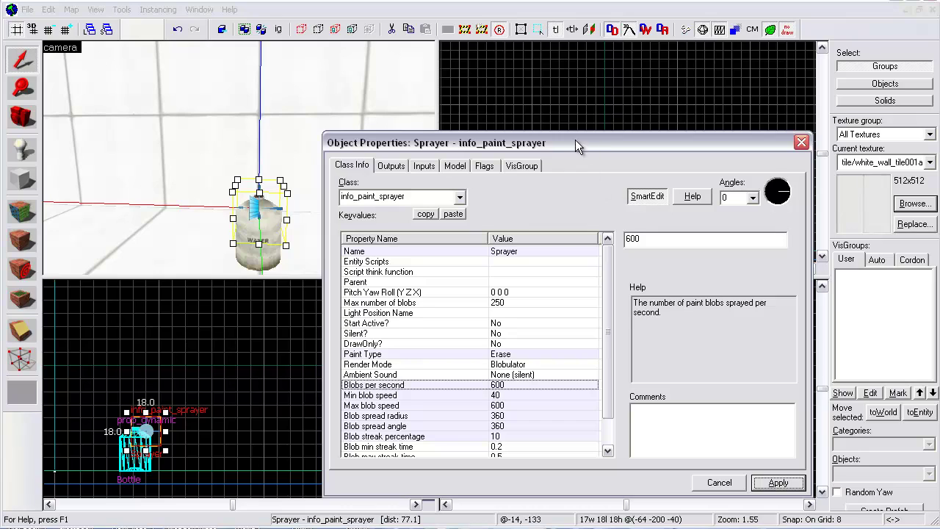
pyautogui.moveTo(575, 139)
pyautogui.mouseDown()
pyautogui.moveTo(577, 124)
pyautogui.moveTo(580, 140)
pyautogui.mouseUp()
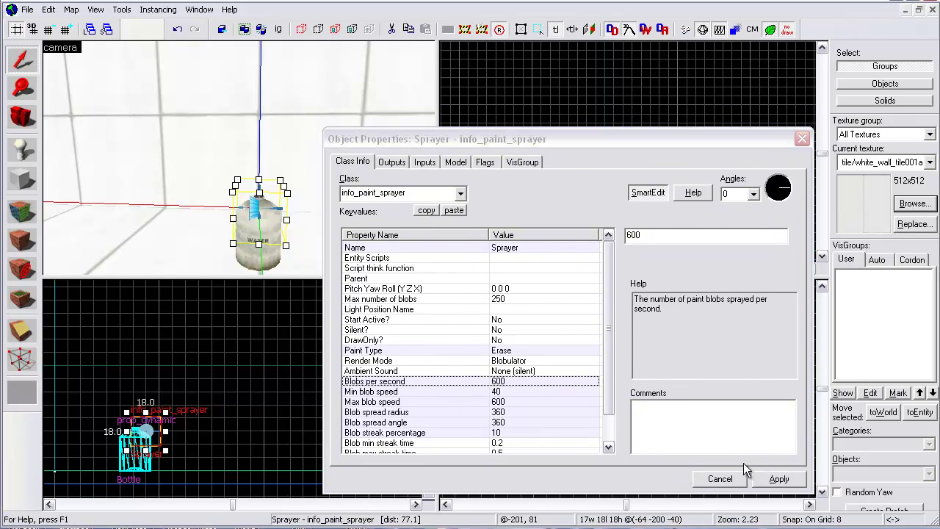
pyautogui.click(719, 479)
pyautogui.click(495, 127)
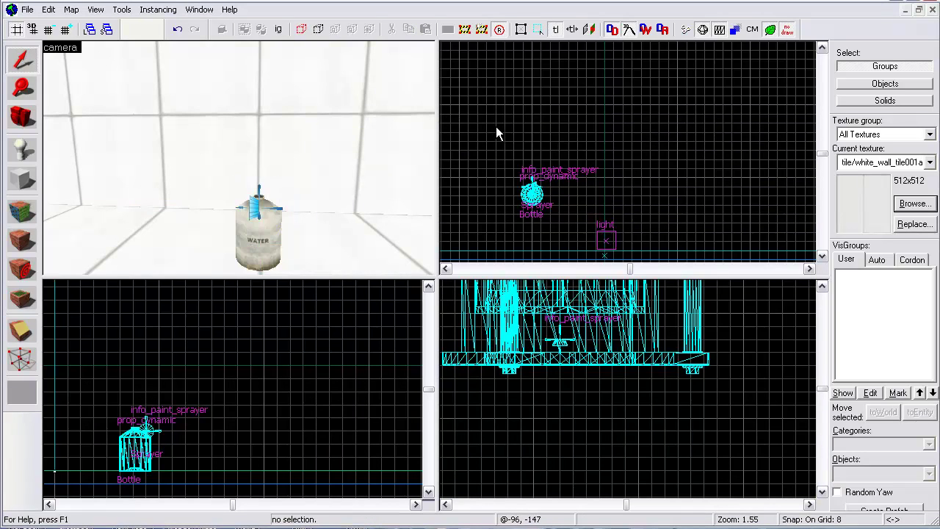
# Step: Filter the texture browser by "tool" and make tools/toolstrigger the current texture
pyautogui.click(904, 204)
pyautogui.doubleClick(299, 487)
pyautogui.write('tool')
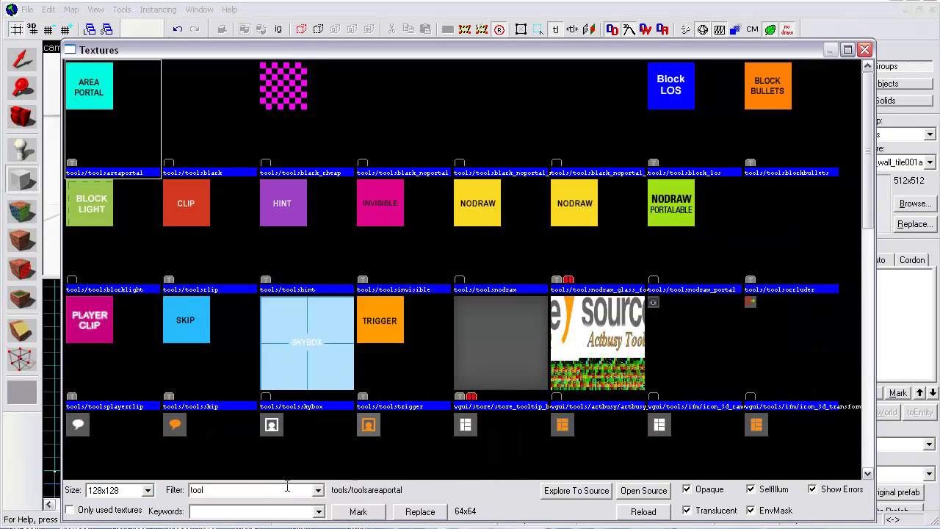
pyautogui.doubleClick(388, 310)
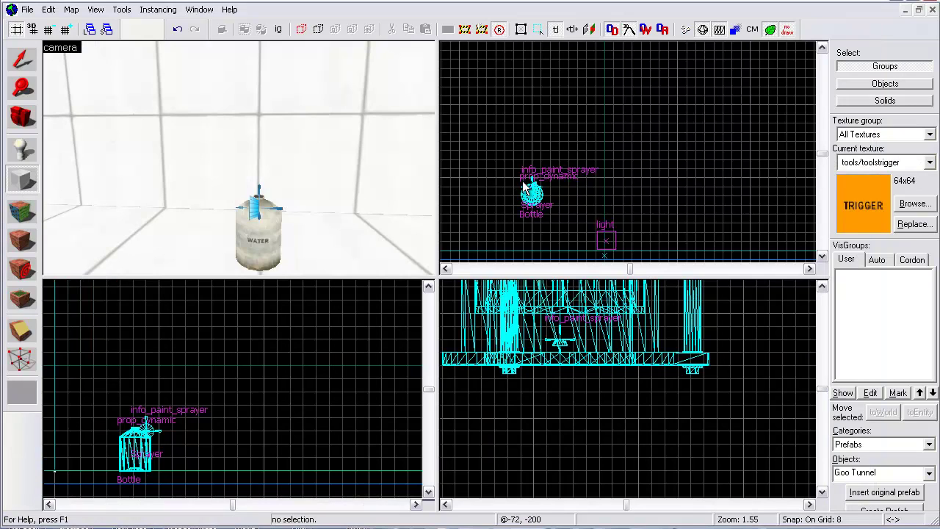
pyautogui.moveTo(525, 181); pyautogui.dragTo(546, 212)
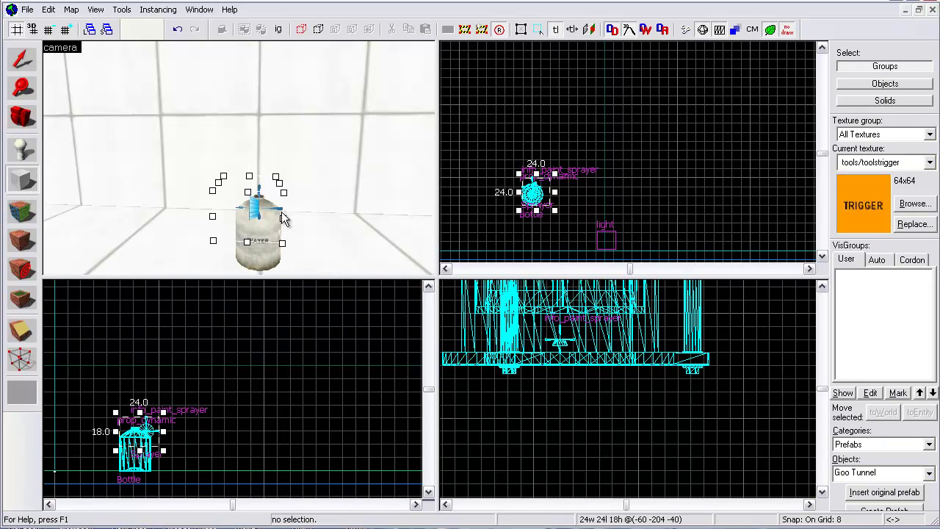
pyautogui.moveTo(145, 453); pyautogui.dragTo(143, 475)
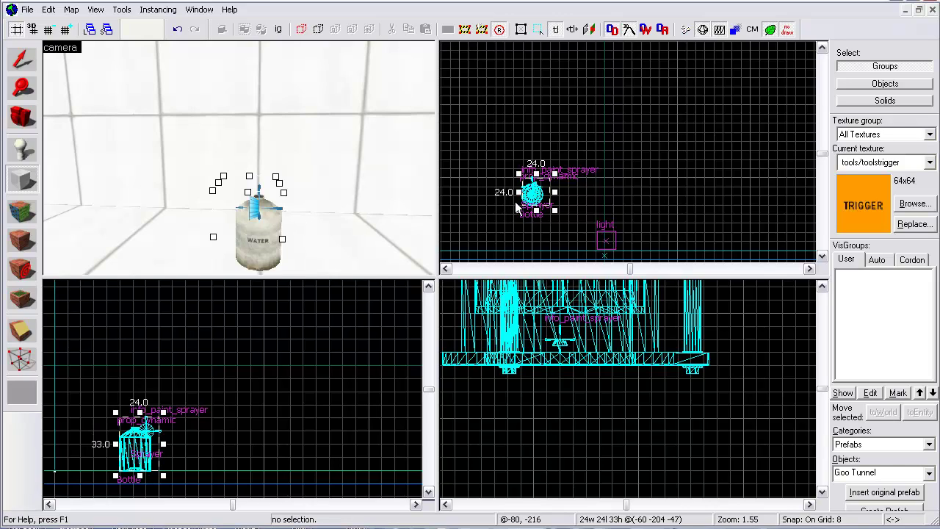
pyautogui.press('Return')
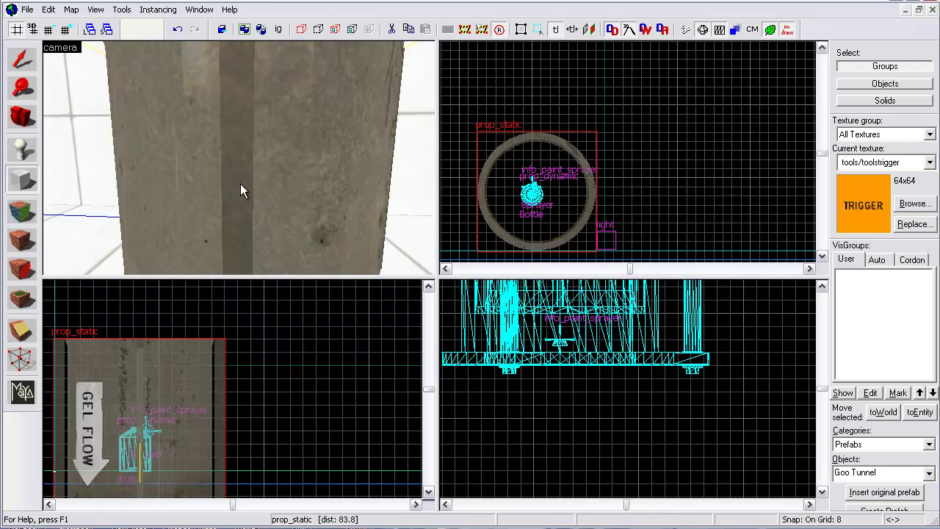
pyautogui.hotkey('ctrl', 'z')
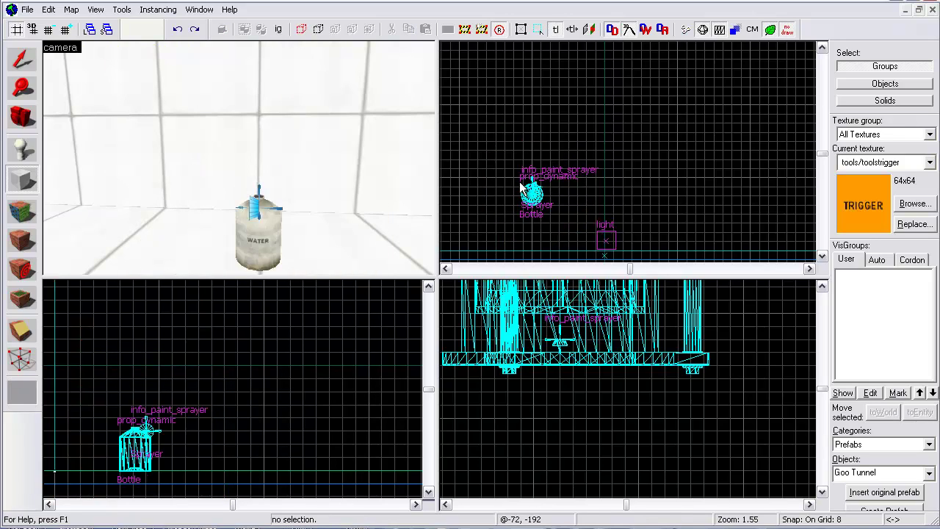
# Step: Create a 24 x 24 x 33 unit trigger-textured block from the block primitive around the water bottle and its sprayer
pyautogui.click(543, 212)
pyautogui.click(928, 444)
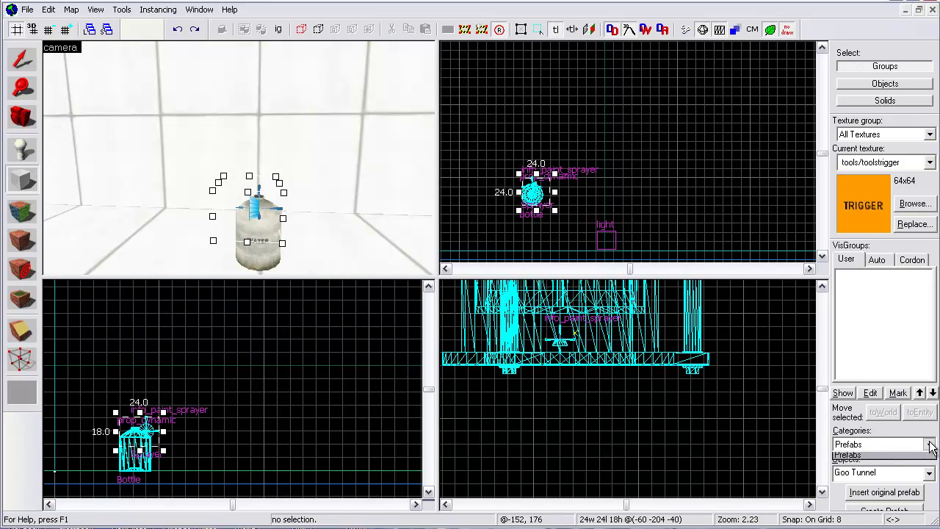
pyautogui.click(881, 457)
pyautogui.click(881, 474)
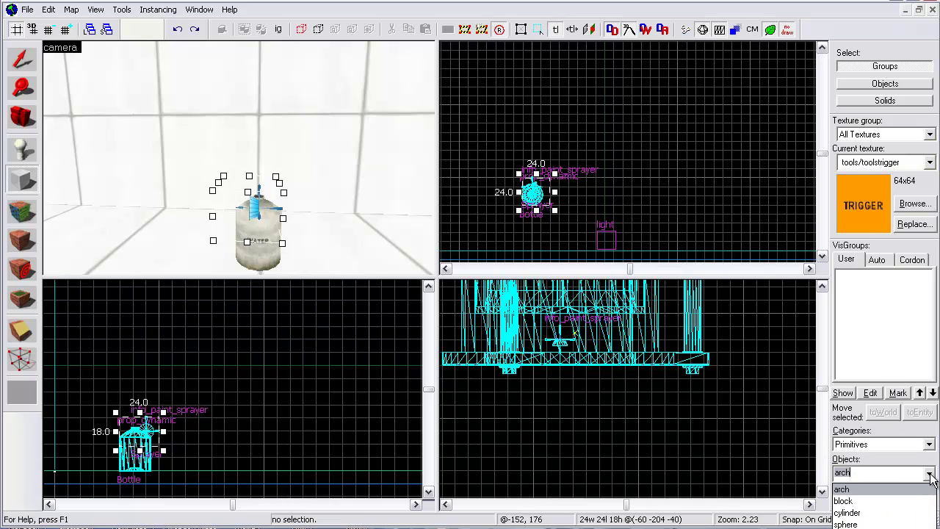
pyautogui.click(855, 501)
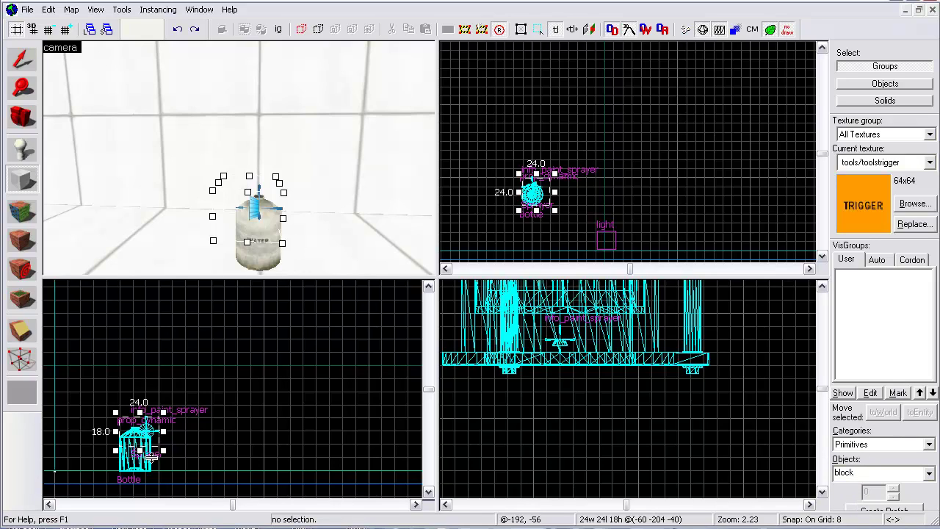
pyautogui.moveTo(138, 450); pyautogui.dragTo(143, 470)
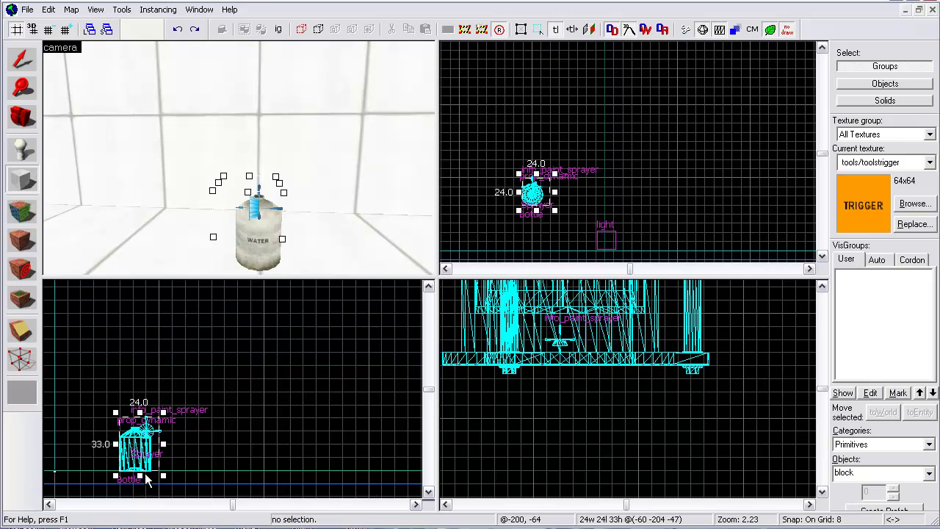
pyautogui.press('Return')
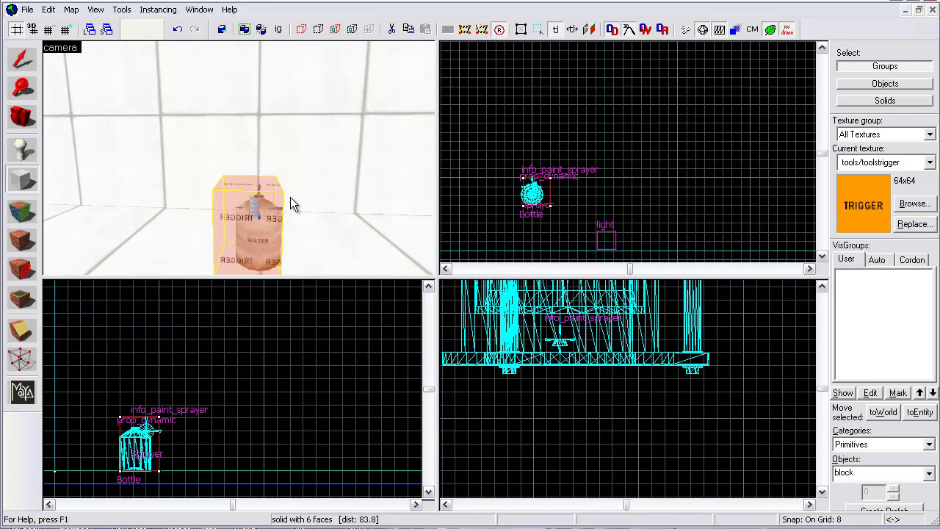
# Step: Tie the trigger block to an entity of class trigger_once and apply it
pyautogui.click(919, 411)
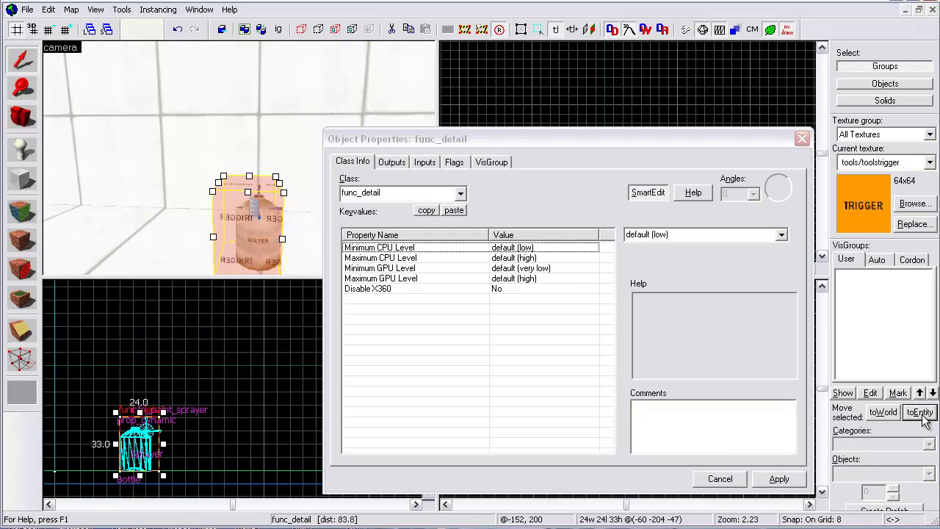
pyautogui.click(428, 193)
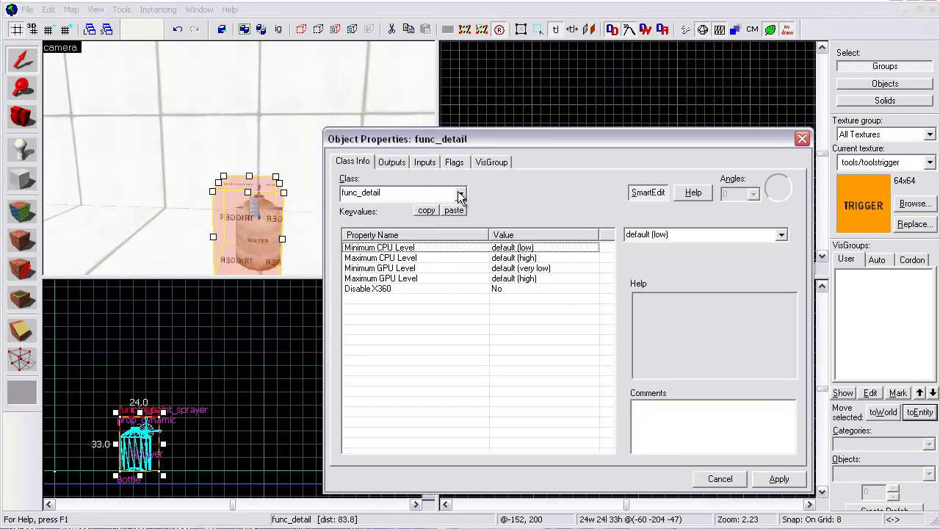
pyautogui.moveTo(437, 194); pyautogui.dragTo(286, 196)
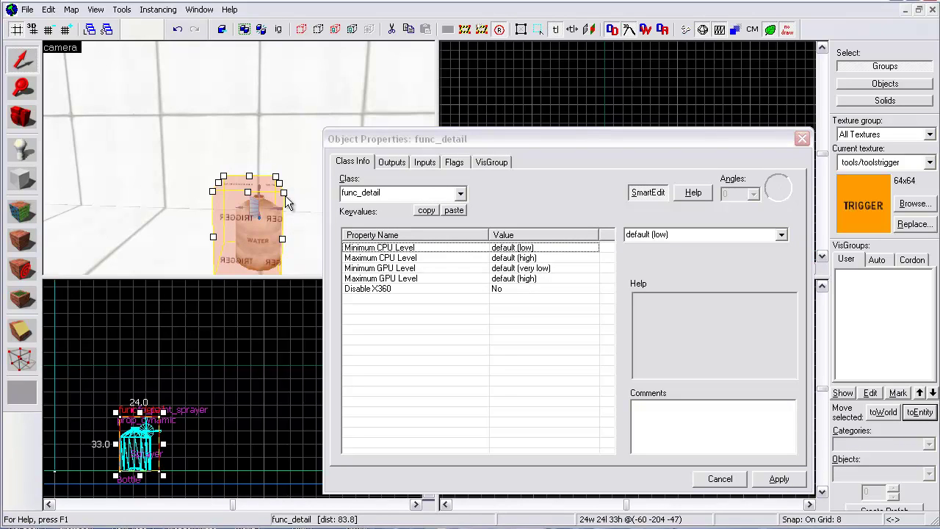
pyautogui.click(394, 201)
pyautogui.write('t')
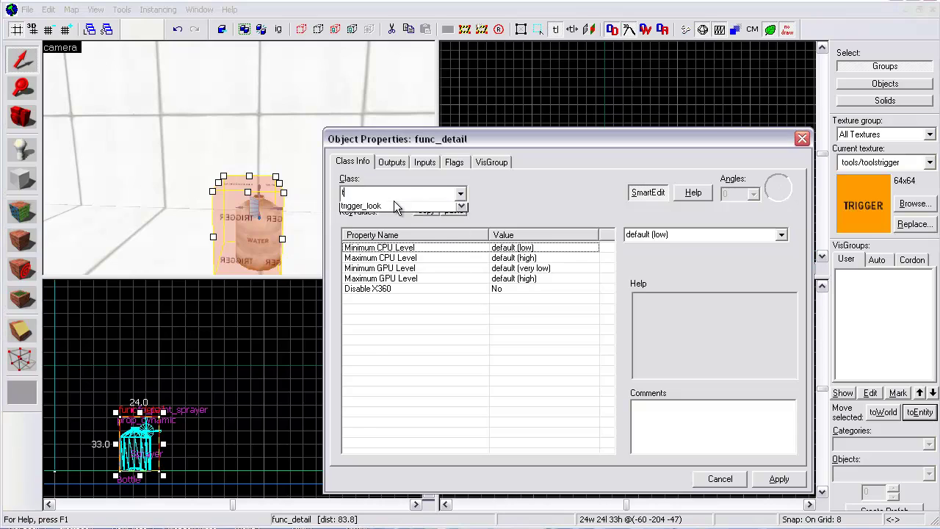
pyautogui.write('rigger')
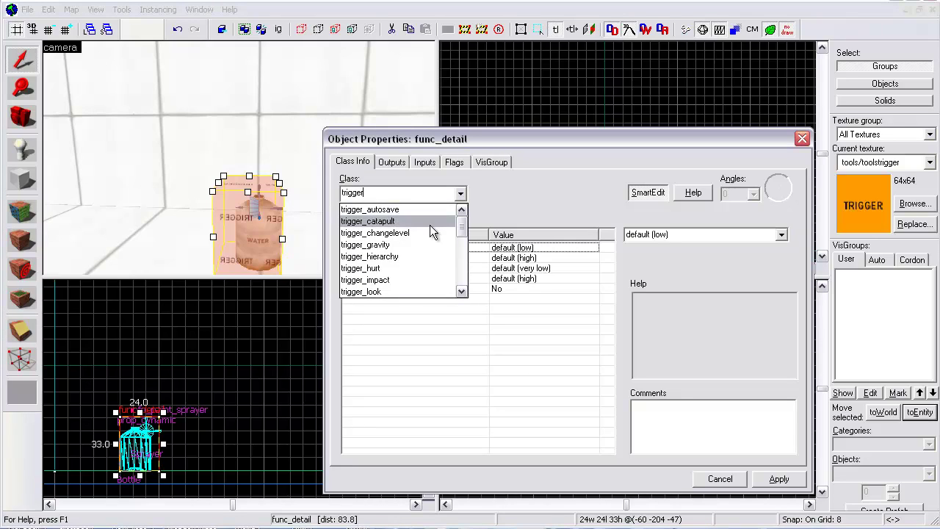
pyautogui.write('_once')
pyautogui.click(403, 209)
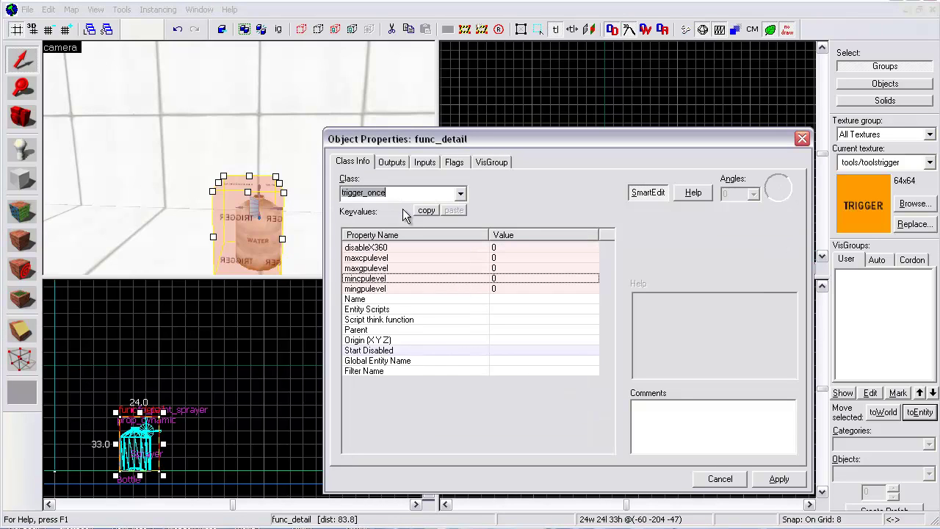
pyautogui.click(778, 479)
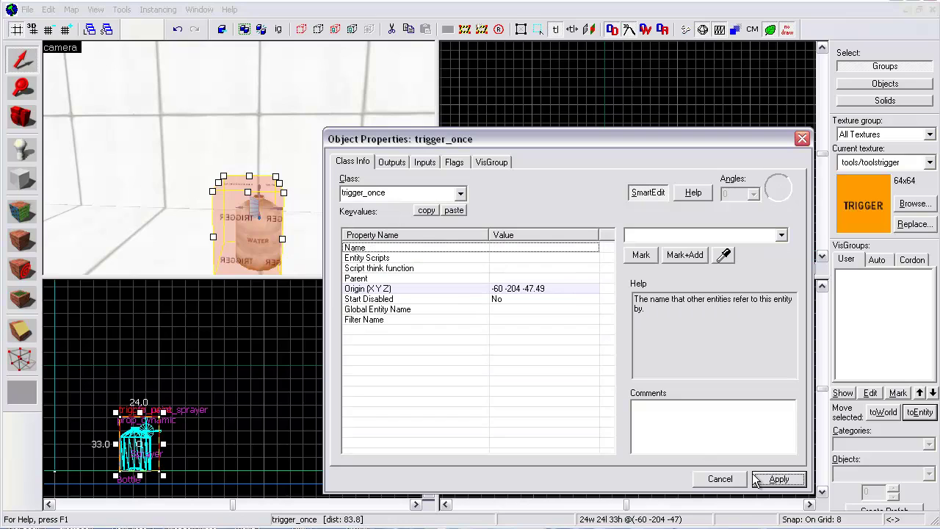
# Step: Name the trigger_once entity "self" and apply it
pyautogui.click(392, 163)
pyautogui.click(352, 162)
pyautogui.click(514, 247)
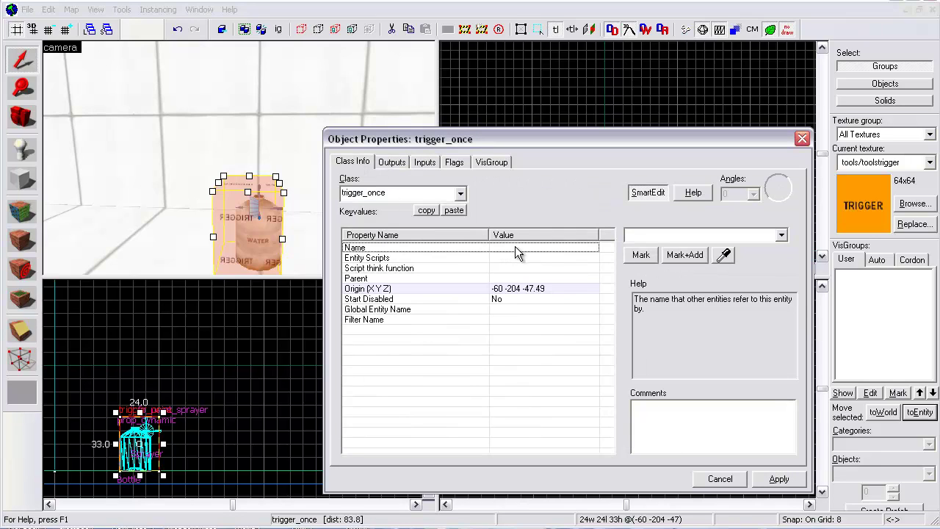
pyautogui.write('self')
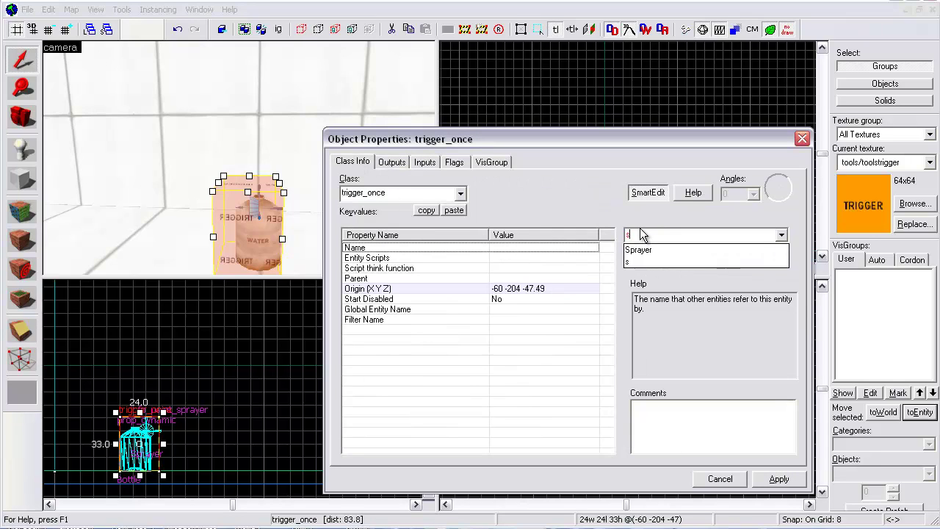
pyautogui.click(771, 480)
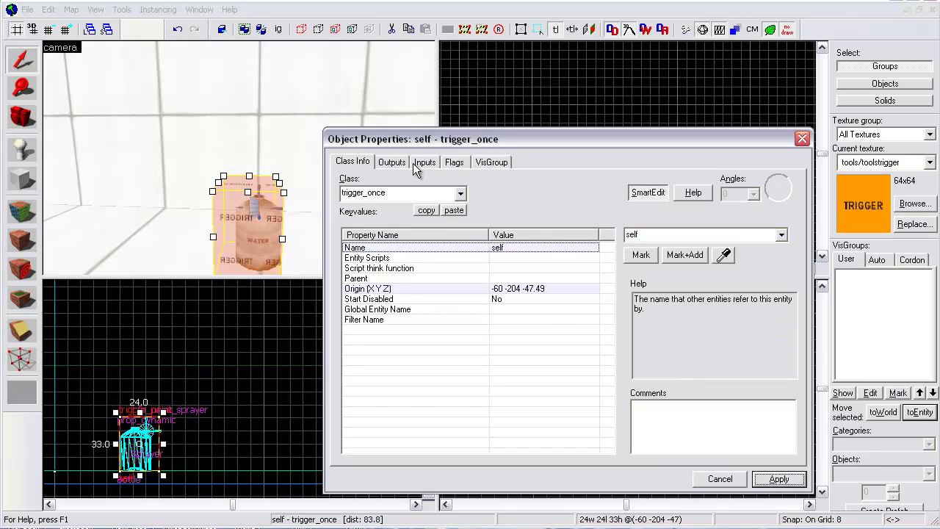
# Step: Add an OnStartTouch output that sends Start to Sprayer, set it to fire once only, and apply it
pyautogui.click(391, 163)
pyautogui.click(444, 449)
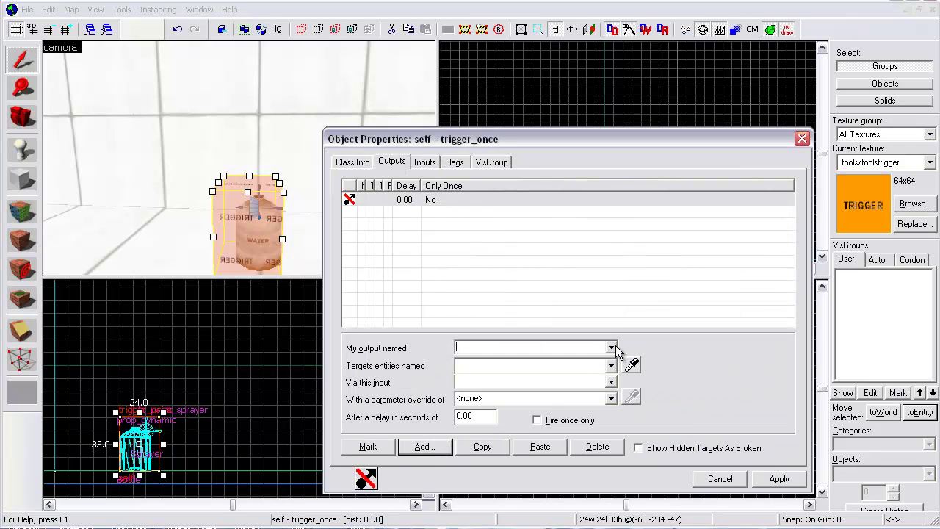
pyautogui.click(610, 348)
pyautogui.click(539, 355)
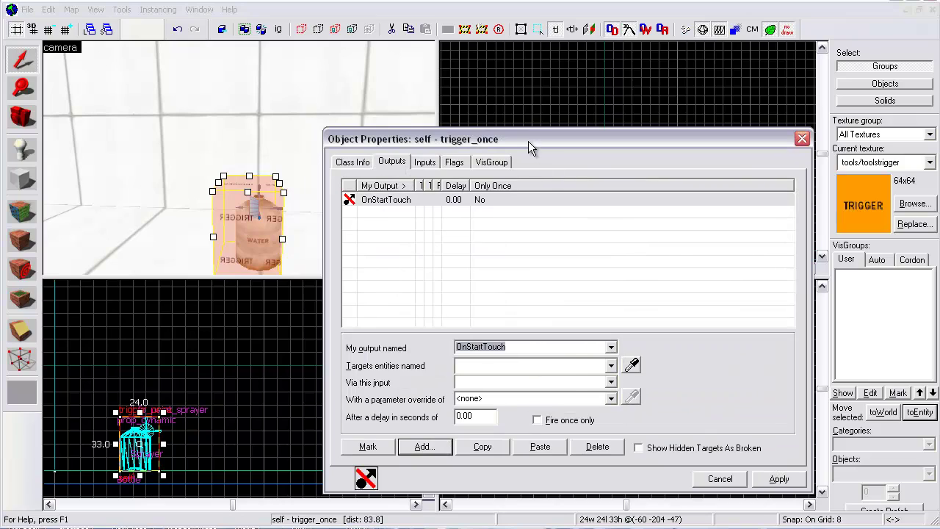
pyautogui.moveTo(529, 142); pyautogui.dragTo(503, 112)
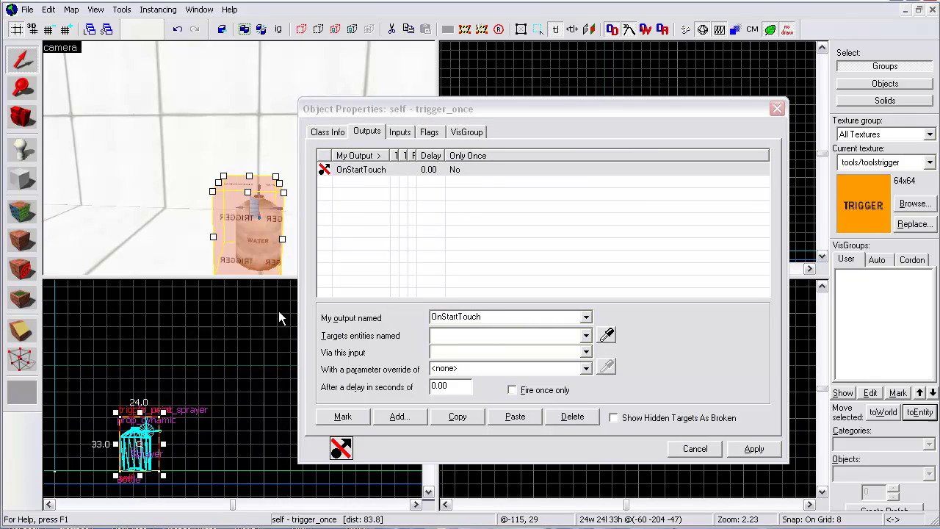
pyautogui.click(587, 336)
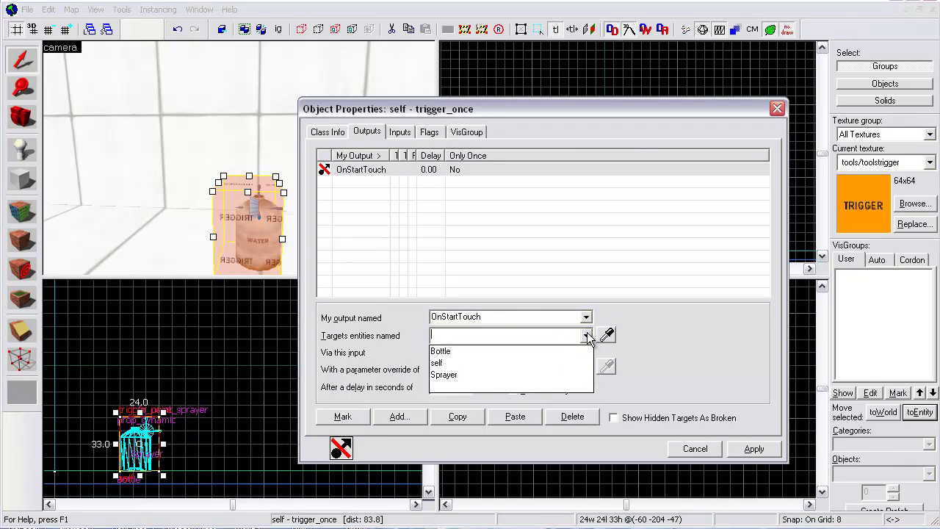
pyautogui.click(464, 374)
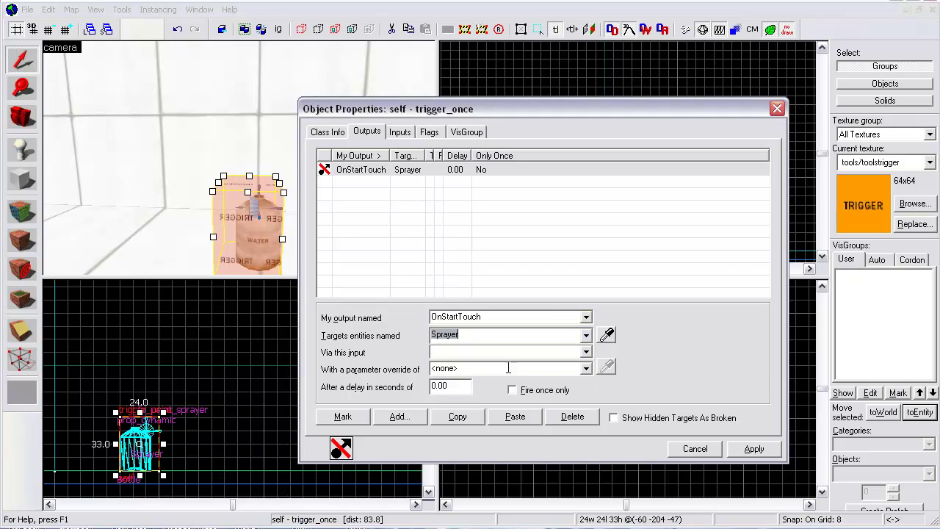
pyautogui.click(587, 353)
pyautogui.scroll(-3, 588, 395)
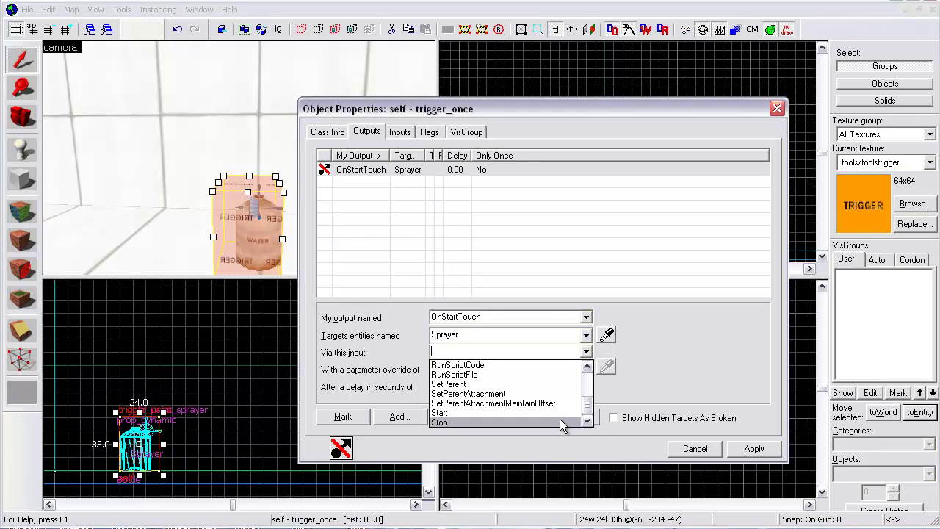
pyautogui.click(523, 412)
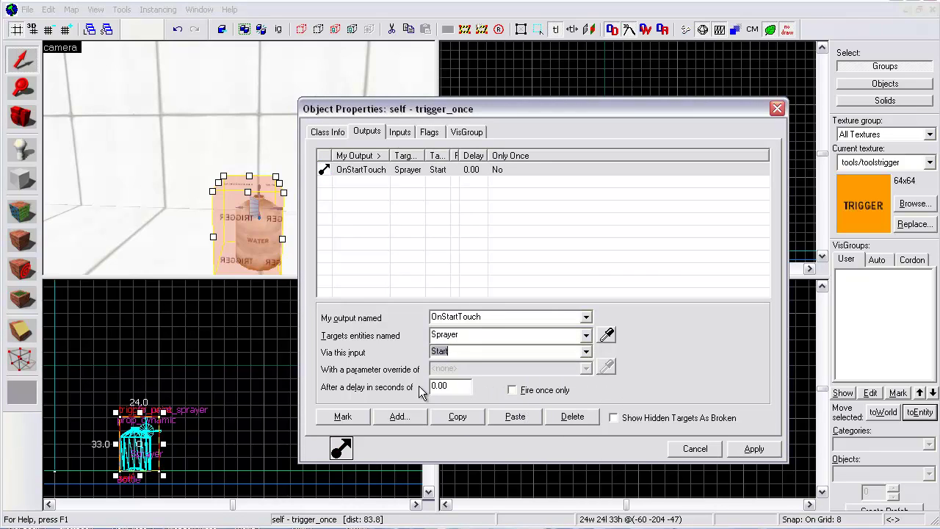
pyautogui.click(512, 390)
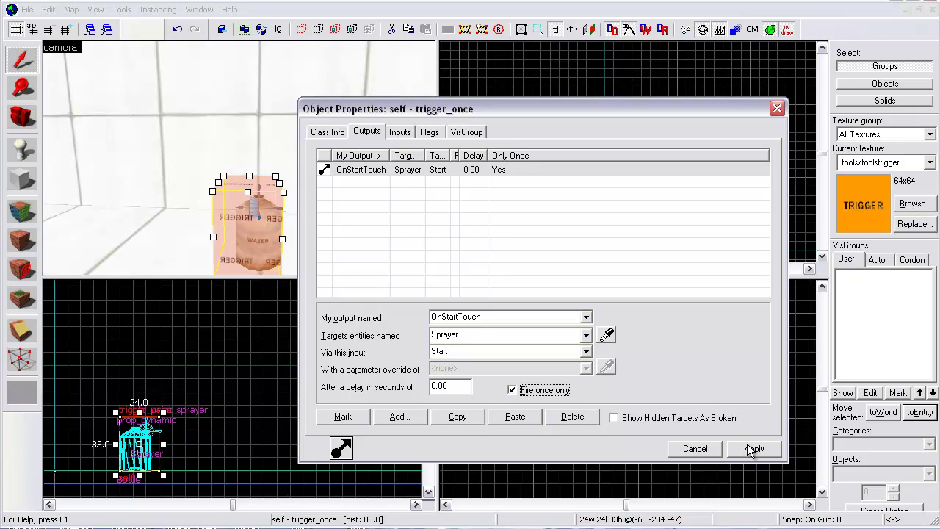
pyautogui.click(751, 449)
# Step: Duplicate the Sprayer output, change the copy's input to Stop with a delay of 0.10 seconds, and apply it
pyautogui.click(457, 416)
pyautogui.click(515, 417)
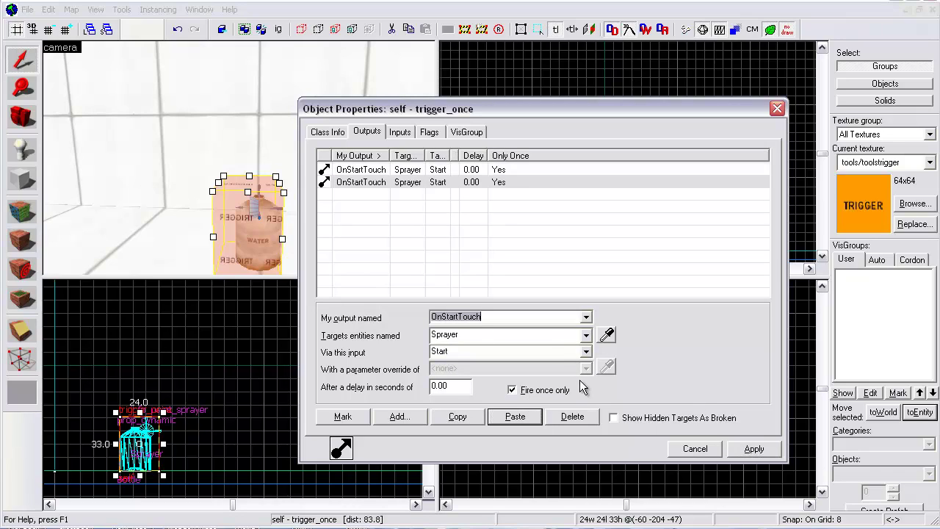
pyautogui.click(570, 351)
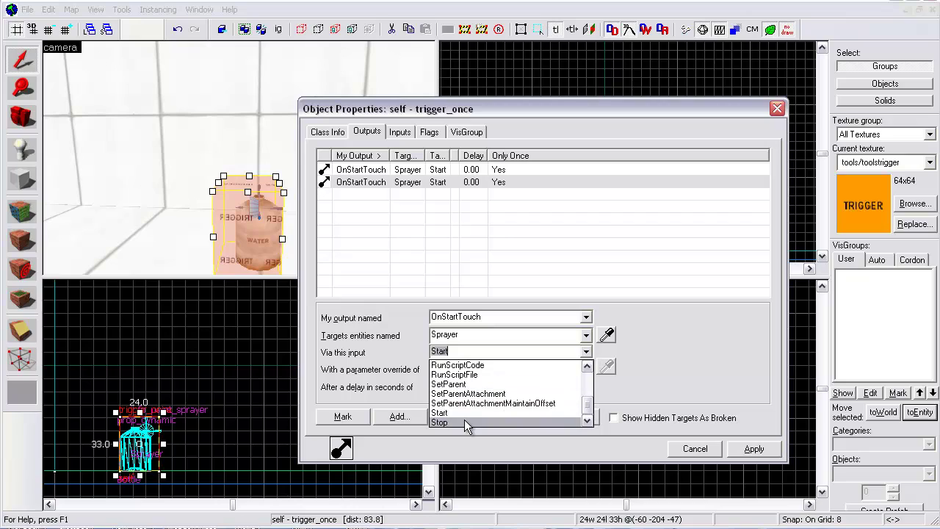
pyautogui.click(464, 419)
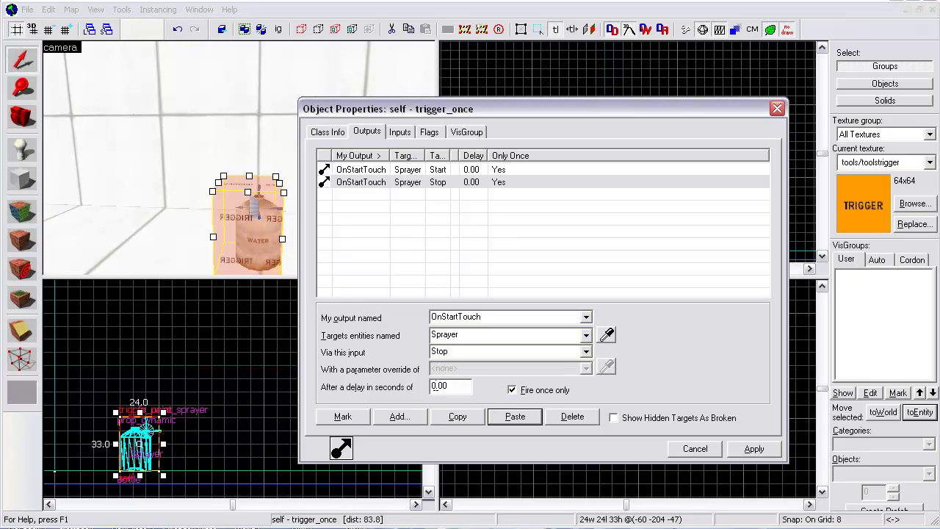
pyautogui.click(439, 387)
pyautogui.press('BackSpace')
pyautogui.write('1')
pyautogui.click(736, 448)
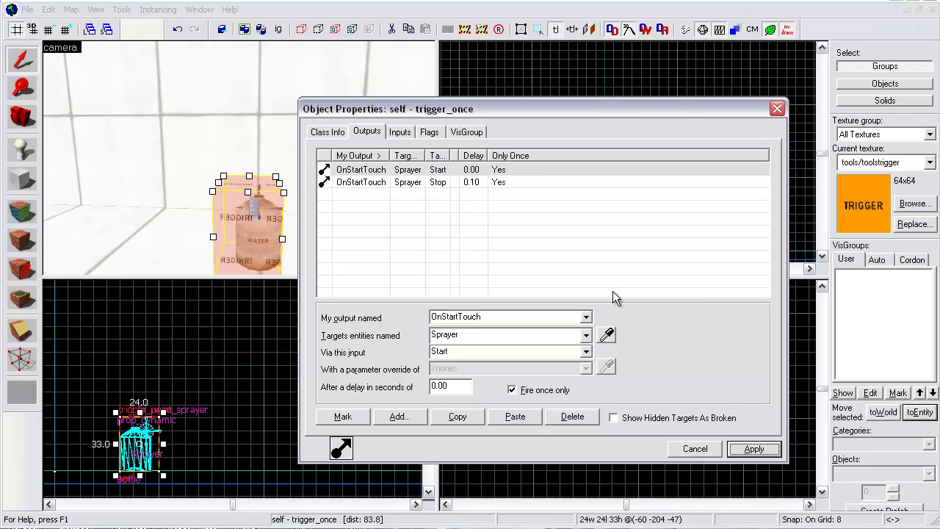
# Step: Add an OnStartTouch output that sends Kill to self with a delay of 0.11 seconds and apply it
pyautogui.click(421, 415)
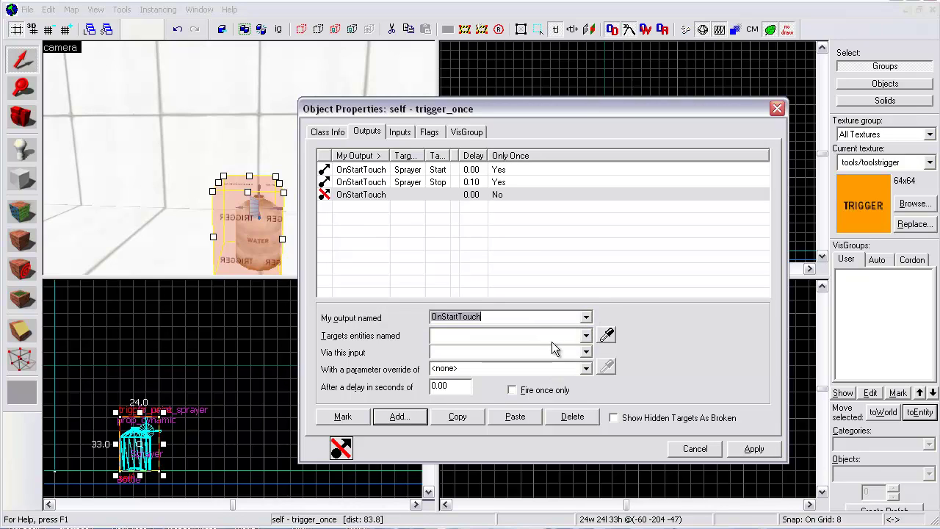
pyautogui.click(586, 335)
pyautogui.click(489, 363)
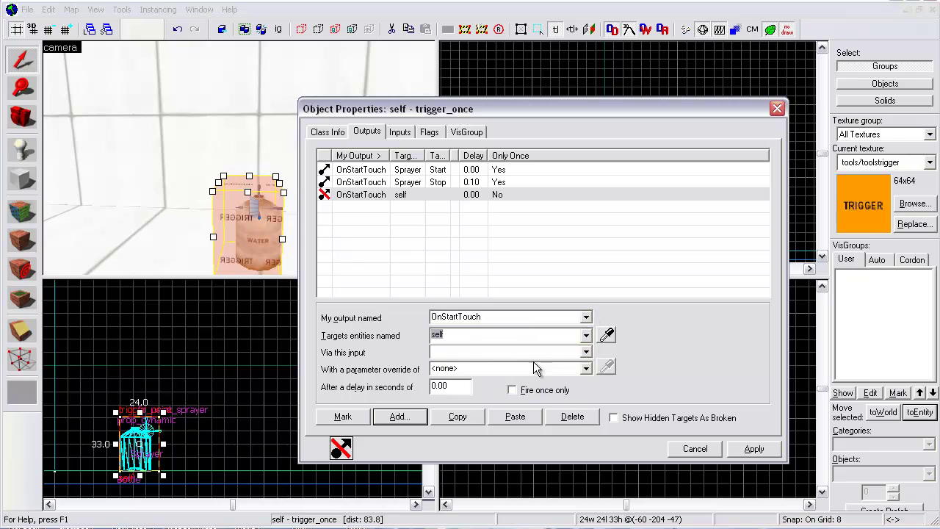
pyautogui.click(586, 353)
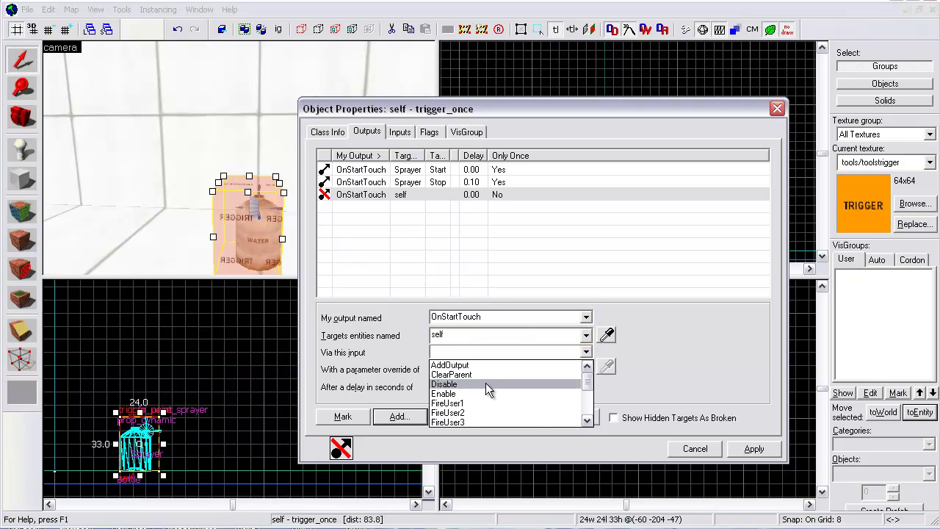
pyautogui.scroll(-2, 487, 383)
pyautogui.click(489, 386)
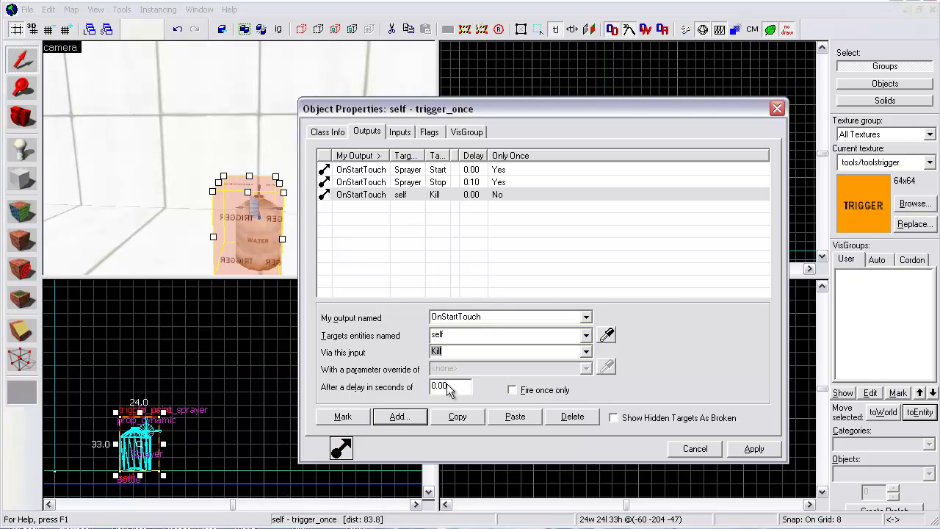
pyautogui.click(447, 390)
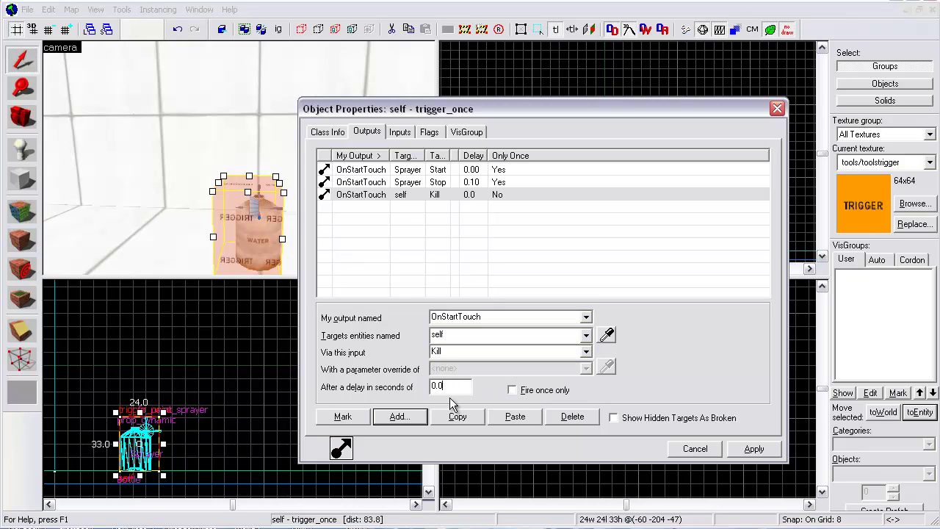
pyautogui.click(735, 451)
# Step: Change the delay of the self Kill output to 0.12 seconds and apply it
pyautogui.click(424, 195)
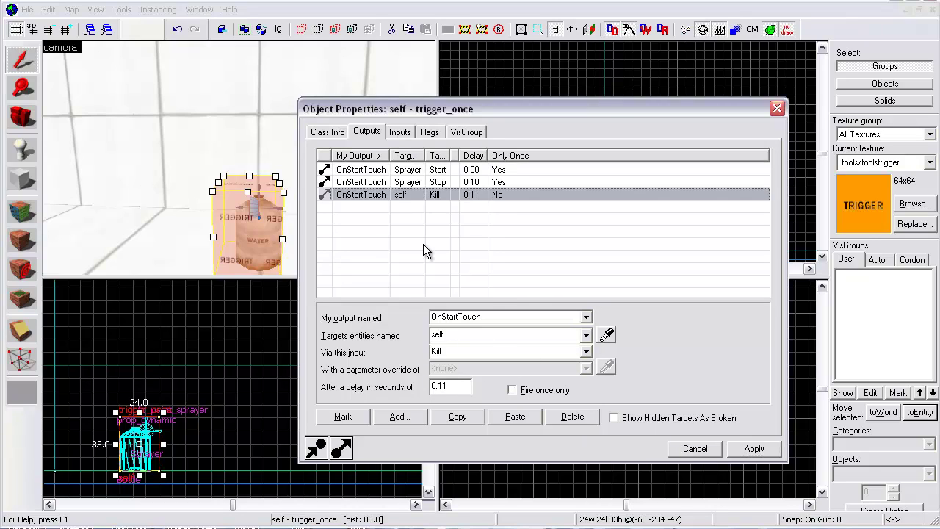
pyautogui.click(450, 384)
pyautogui.press('BackSpace')
pyautogui.click(732, 448)
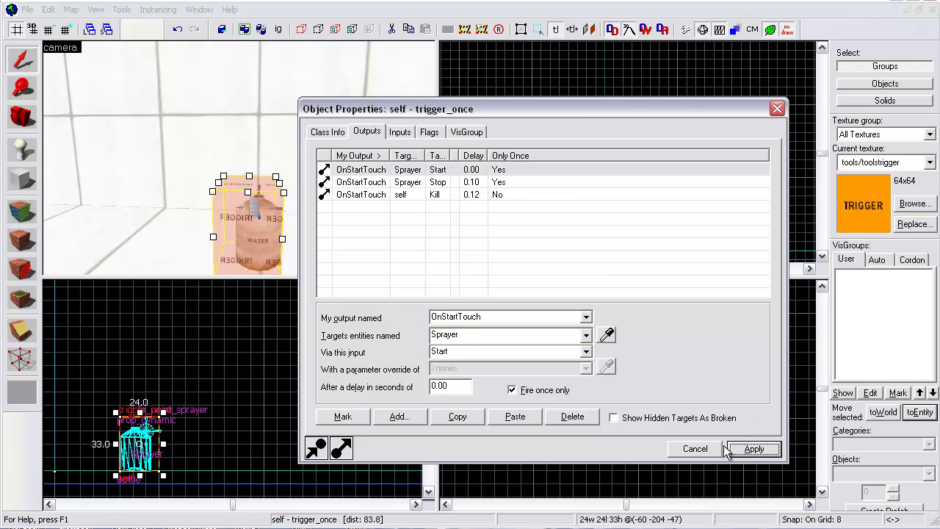
# Step: Duplicate the self Kill output, retarget the copy to Bottle with a delay of 0.11 seconds, and apply it
pyautogui.click(433, 194)
pyautogui.click(457, 416)
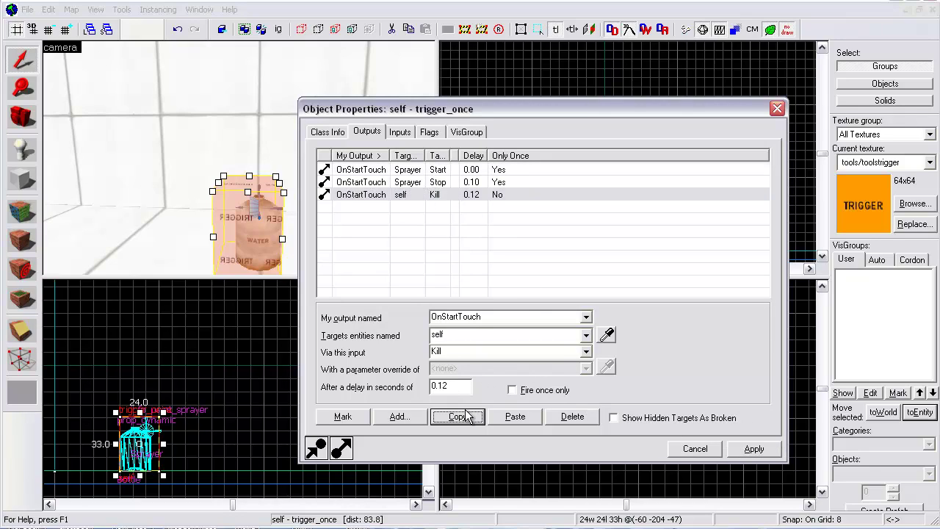
pyautogui.click(515, 416)
pyautogui.click(422, 208)
pyautogui.click(585, 335)
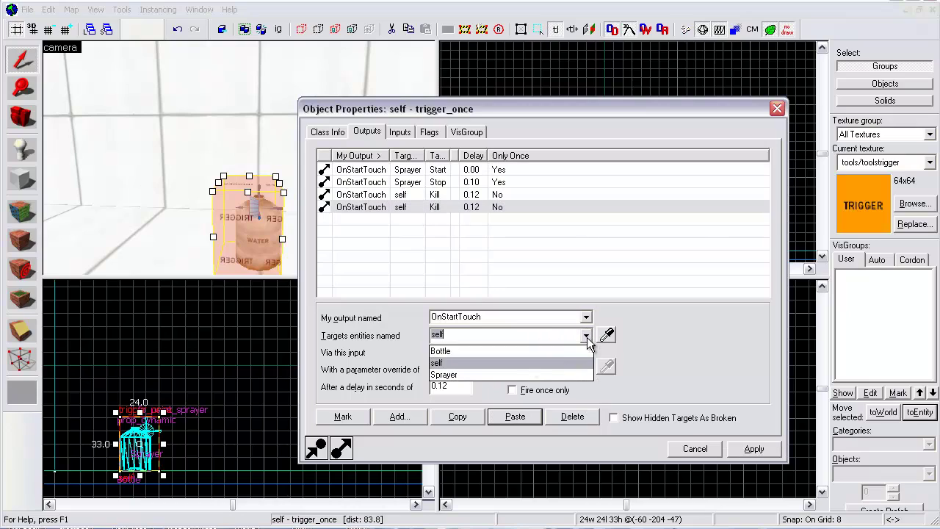
pyautogui.click(484, 348)
pyautogui.click(453, 387)
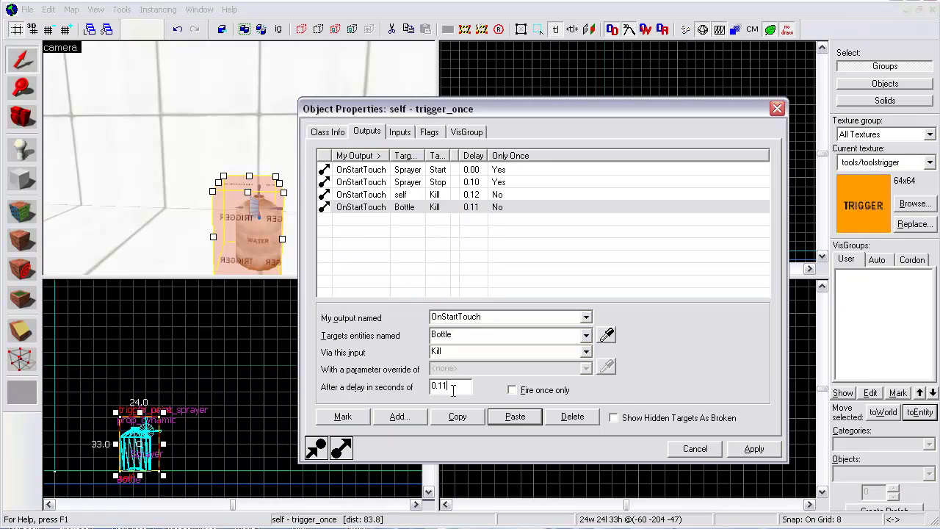
pyautogui.click(748, 449)
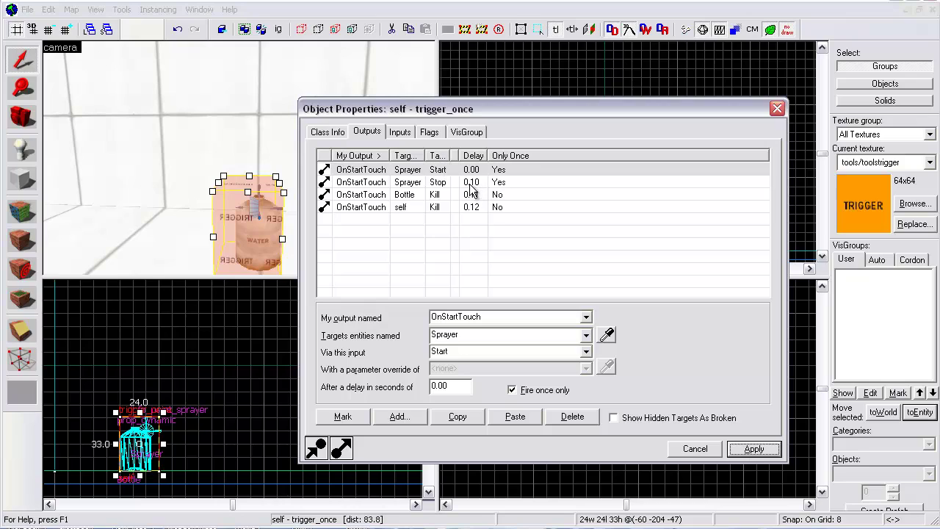
# Step: Review the Bottle Kill output of the trigger_once, apply the outputs and close the object properties
pyautogui.moveTo(471, 108); pyautogui.dragTo(402, 109)
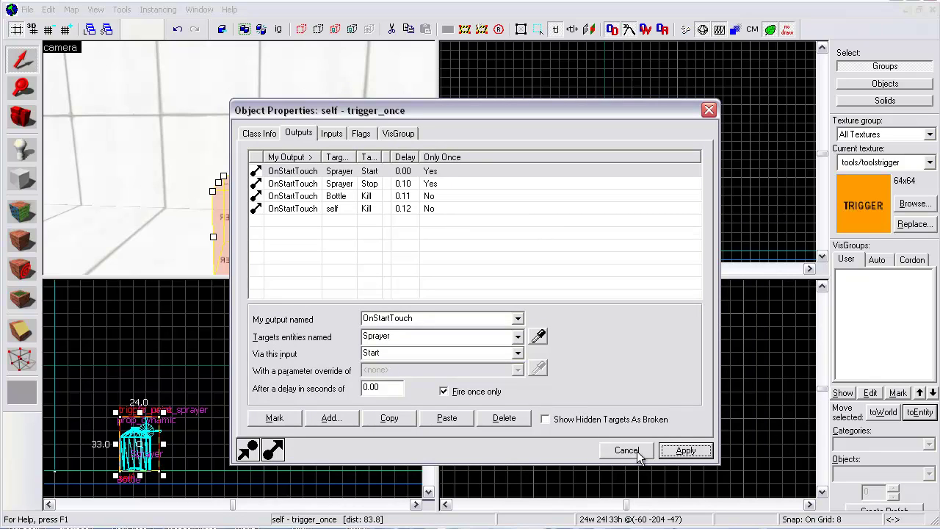
pyautogui.click(349, 196)
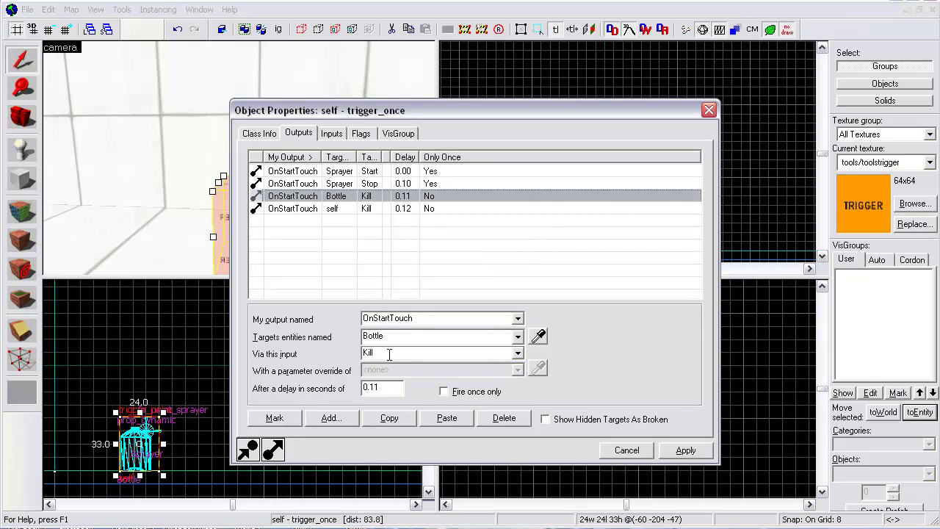
pyautogui.moveTo(445, 112); pyautogui.dragTo(423, 109)
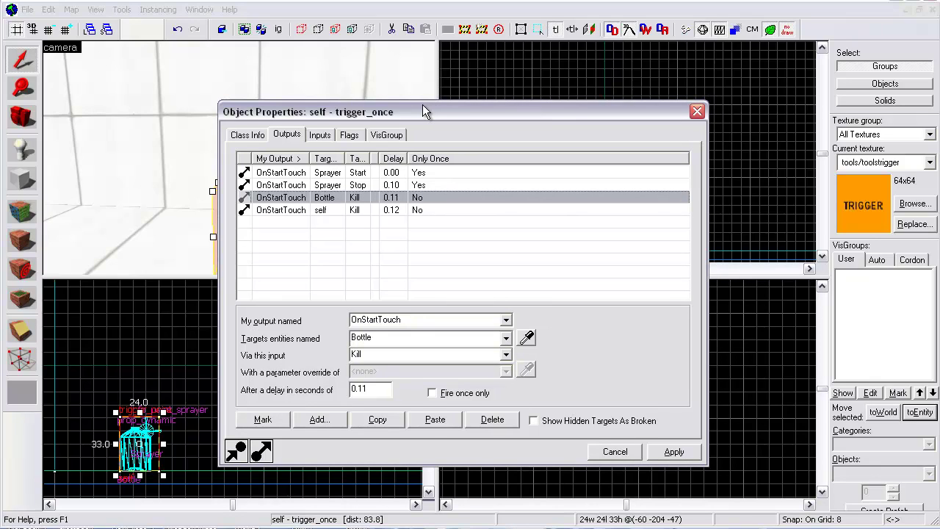
pyautogui.click(653, 451)
pyautogui.click(615, 450)
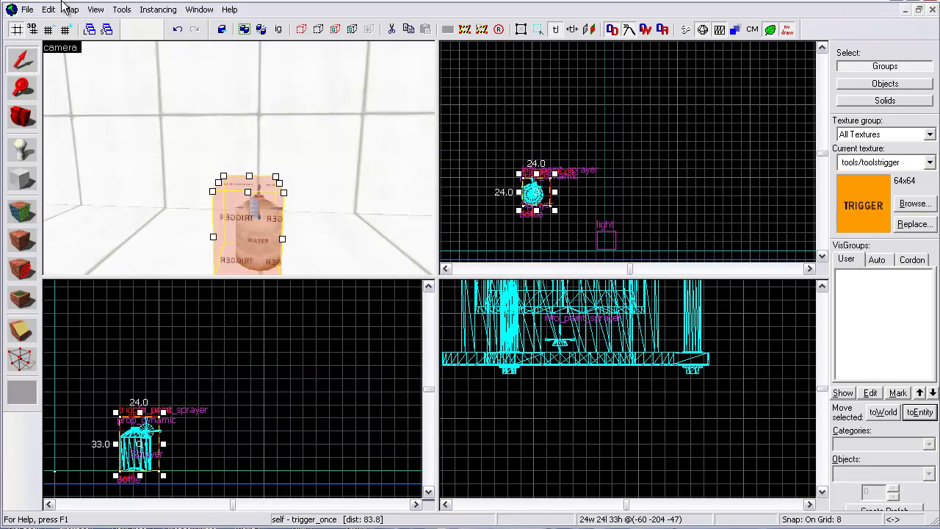
# Step: Save the map under the new file name geltutorial
pyautogui.click(27, 9)
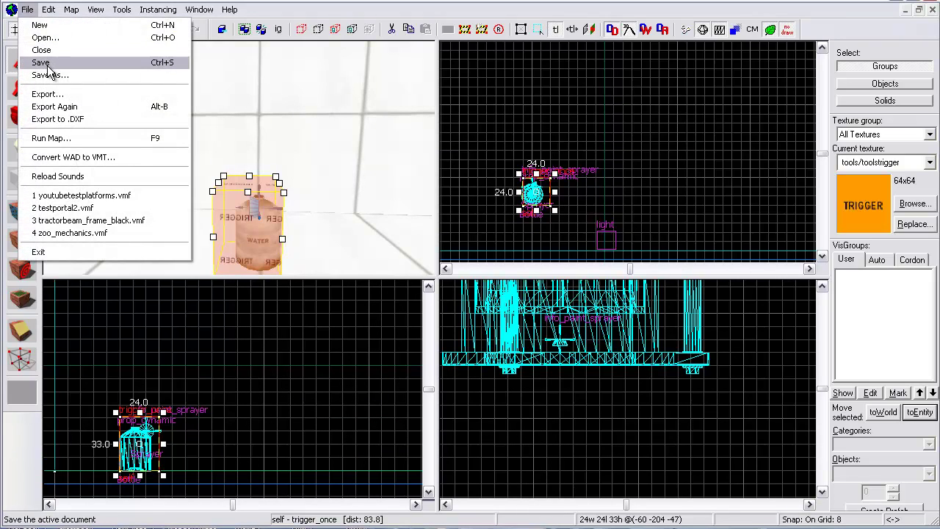
pyautogui.click(47, 75)
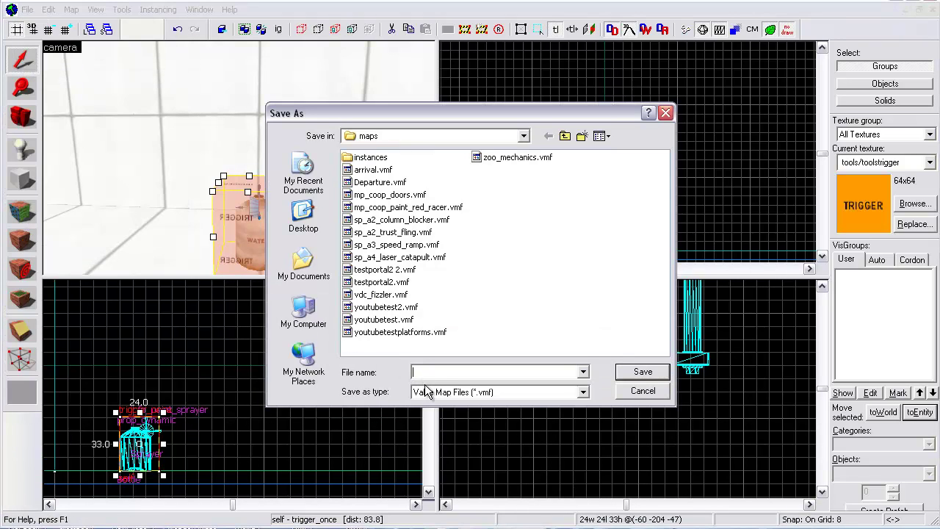
pyautogui.write('geltutorial')
pyautogui.click(643, 371)
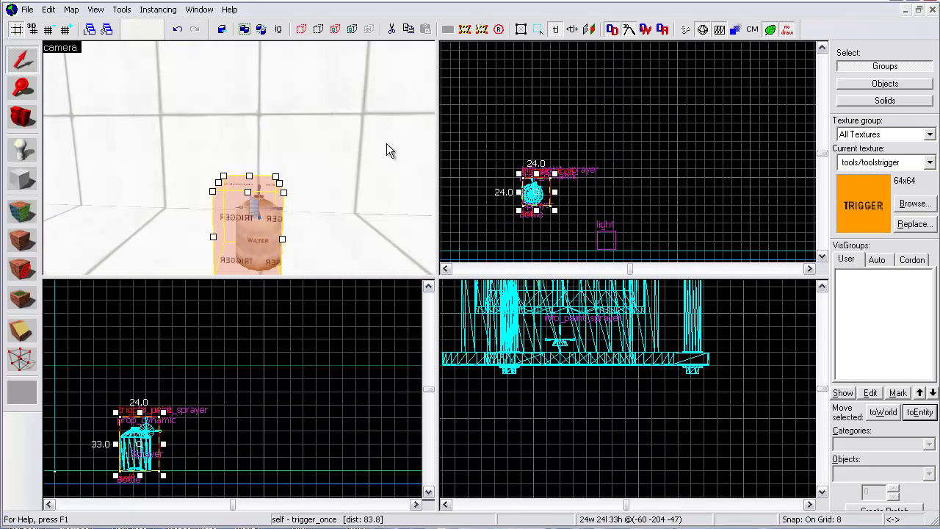
# Step: Deselect the trigger and compile the map with BSP, VIS and RAD on Normal, without launching the game
pyautogui.click(493, 152)
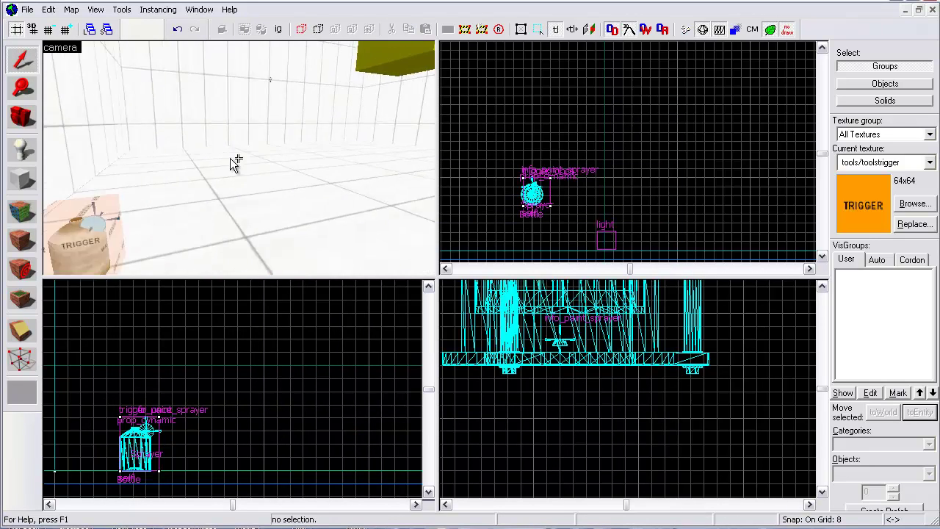
pyautogui.press('s')
pyautogui.press('w')
pyautogui.moveTo(239, 161); pyautogui.dragTo(240, 162)
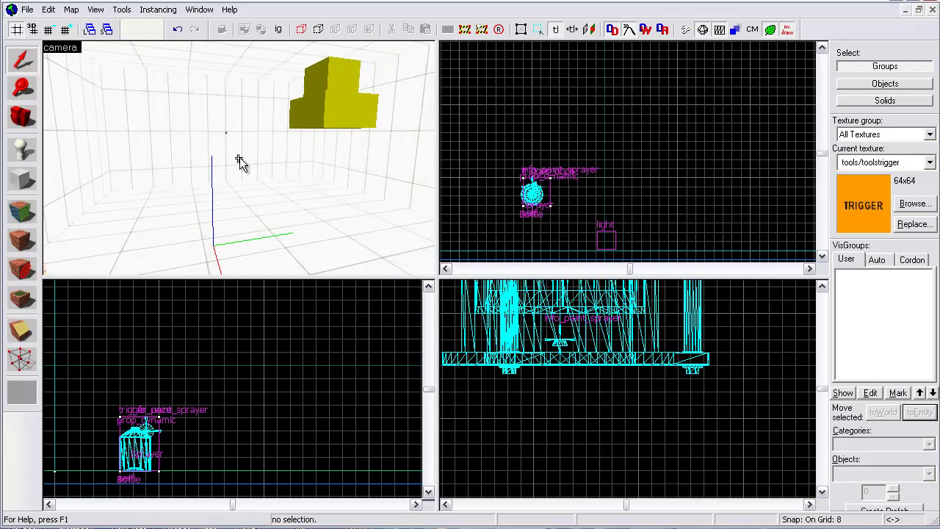
pyautogui.click(27, 9)
pyautogui.click(33, 138)
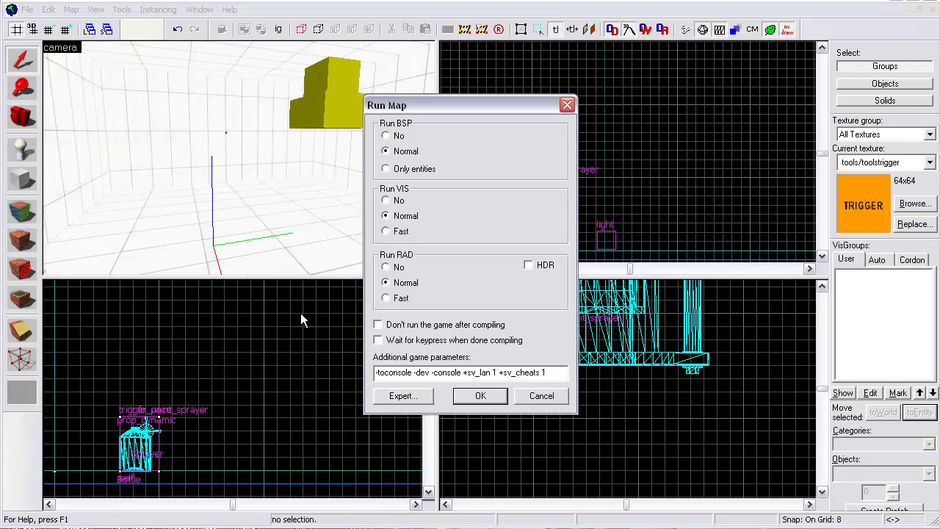
pyautogui.click(377, 324)
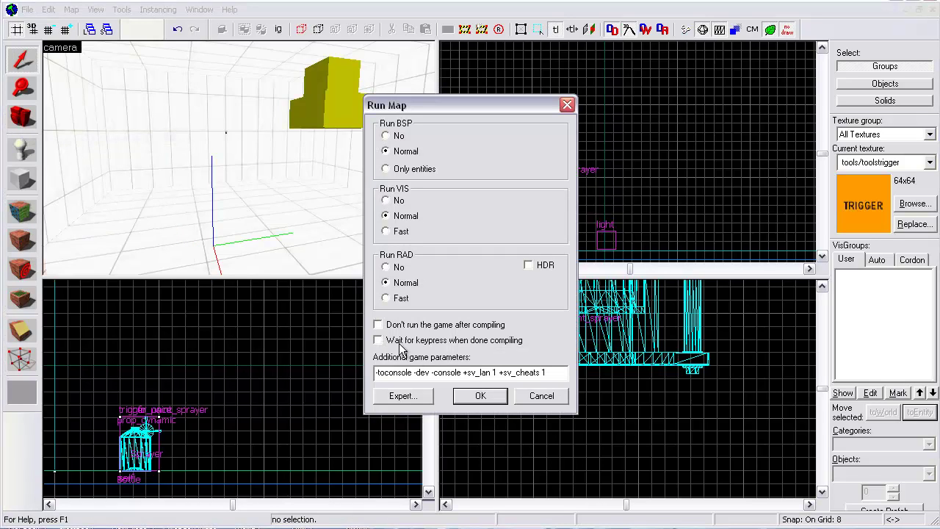
pyautogui.click(469, 397)
pyautogui.moveTo(558, 373); pyautogui.dragTo(330, 367)
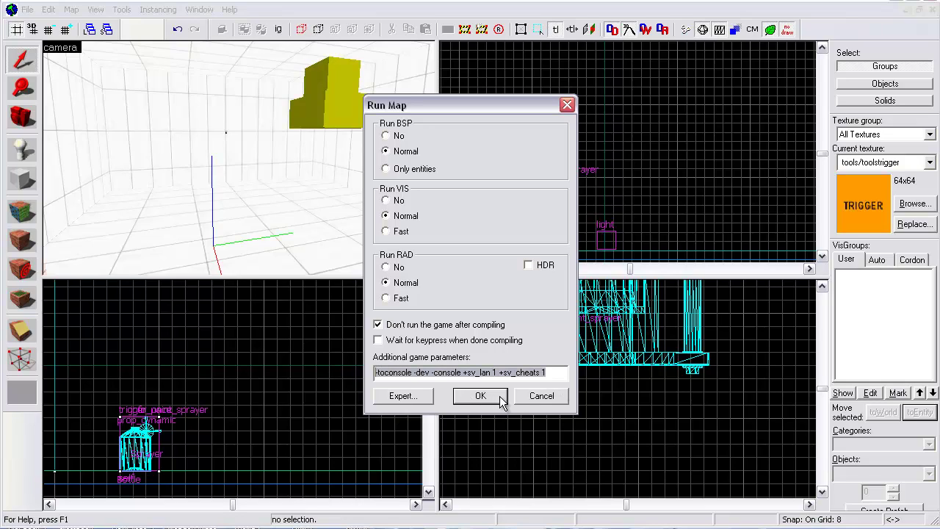
pyautogui.click(552, 372)
pyautogui.click(473, 396)
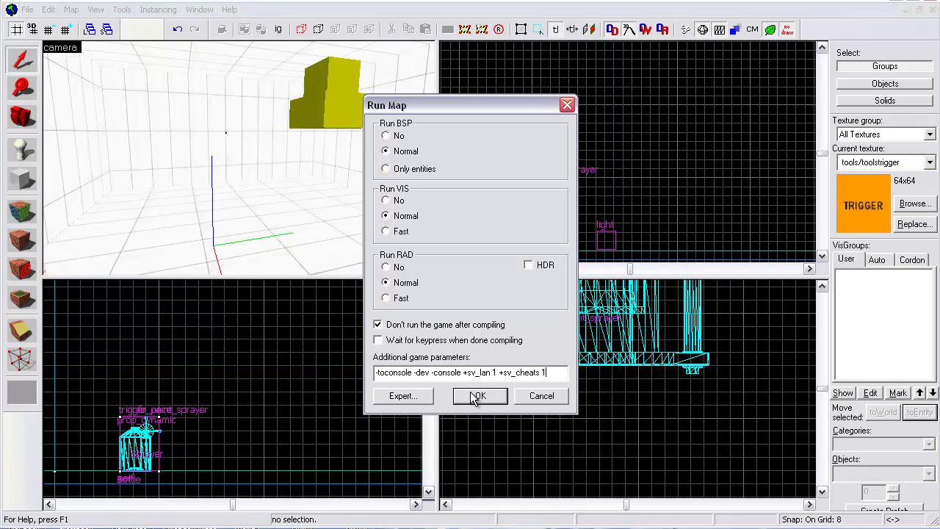
pyautogui.click(481, 395)
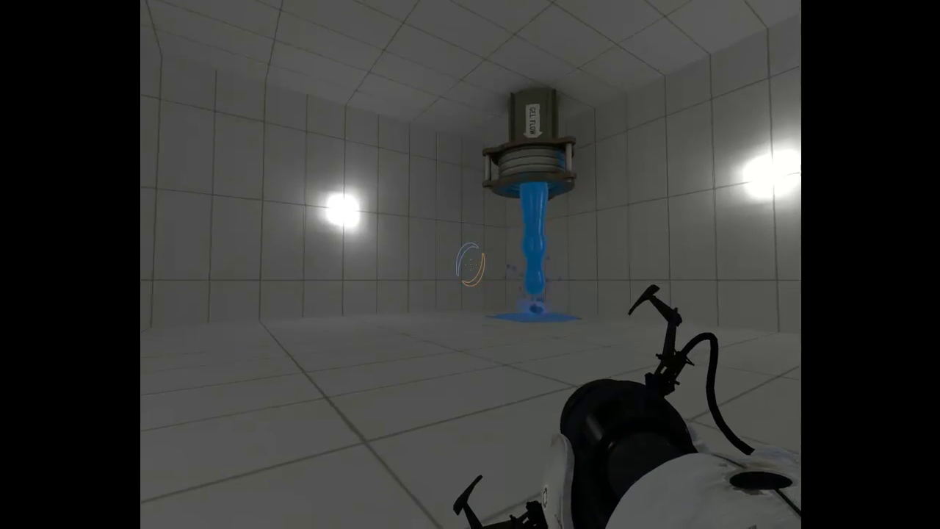
pyautogui.click(470, 265)
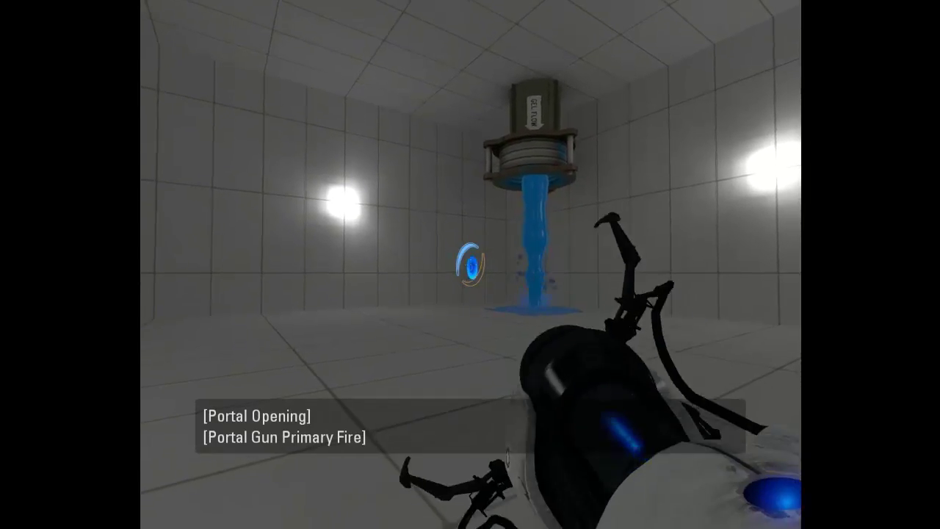
pyautogui.rightClick(469, 264)
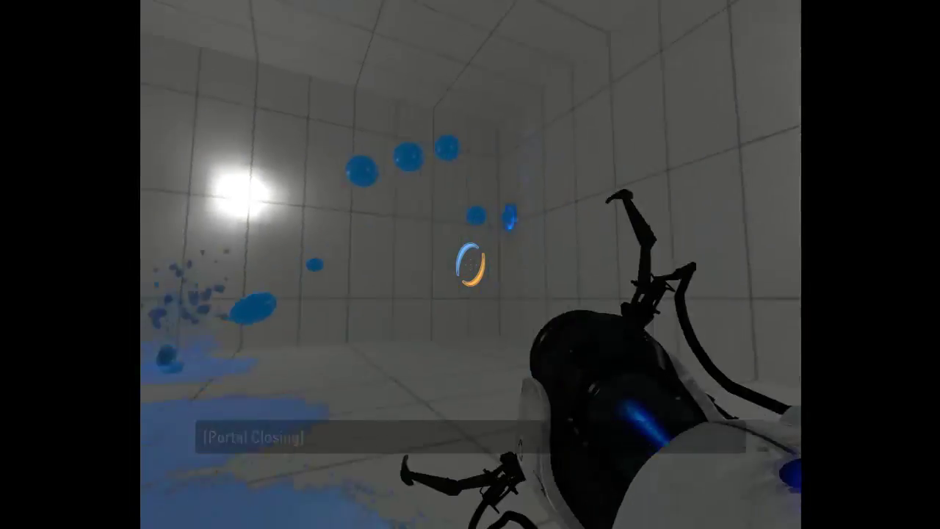
pyautogui.click(470, 265)
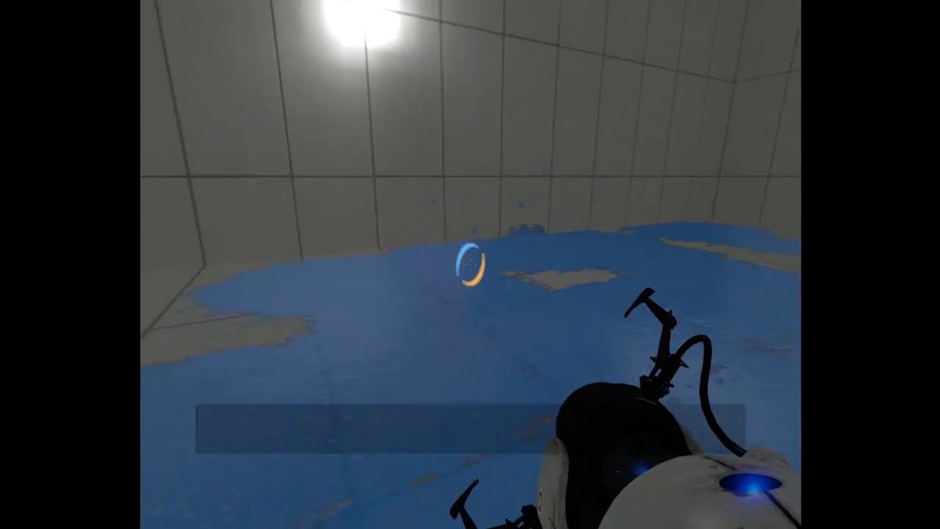
pyautogui.press('a')
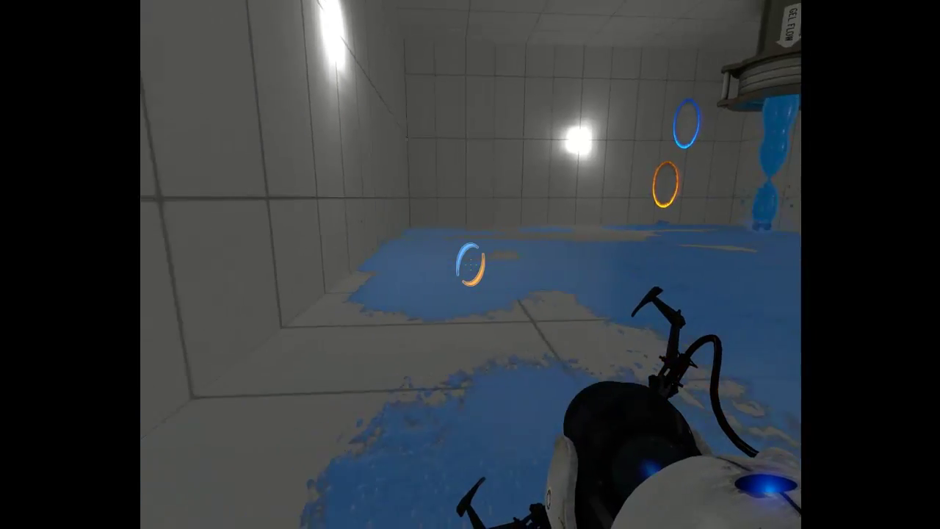
pyautogui.press('d')
pyautogui.press('a')
pyautogui.press('d')
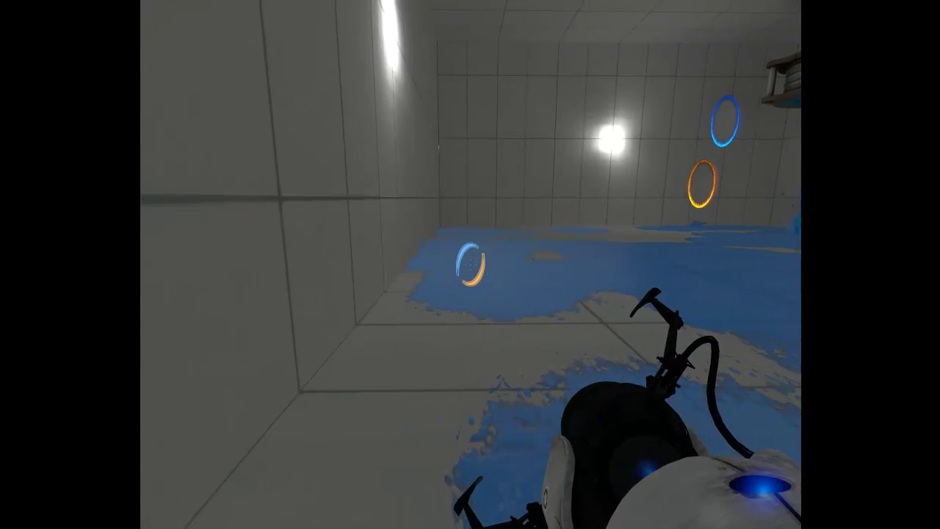
pyautogui.press('w')
pyautogui.press('w')
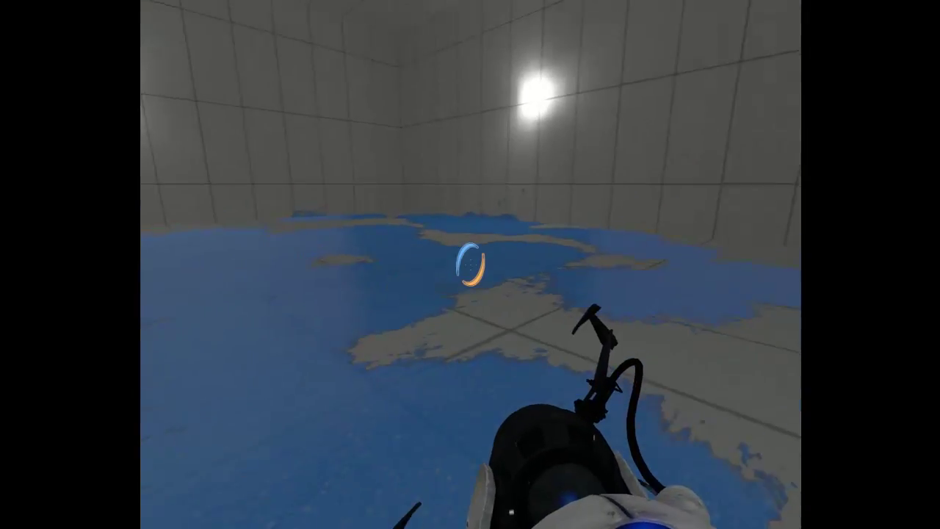
pyautogui.press('s')
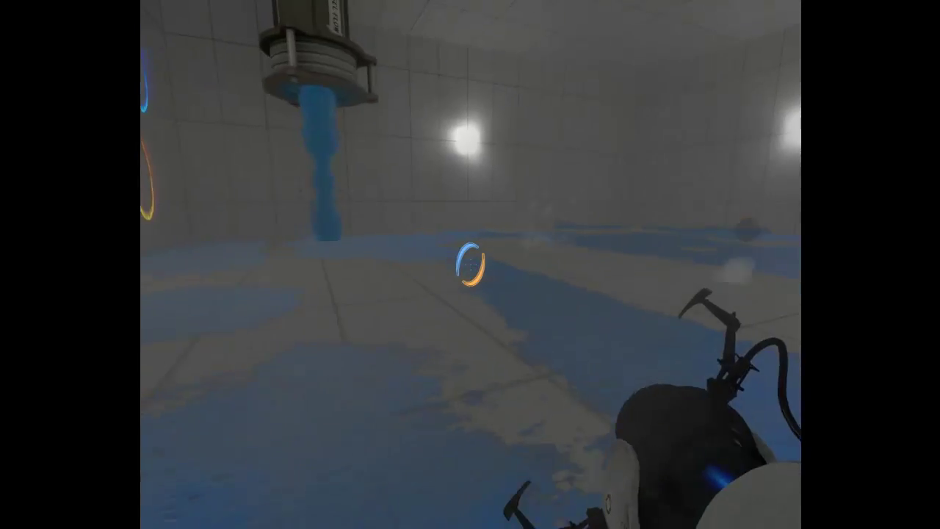
pyautogui.press('w')
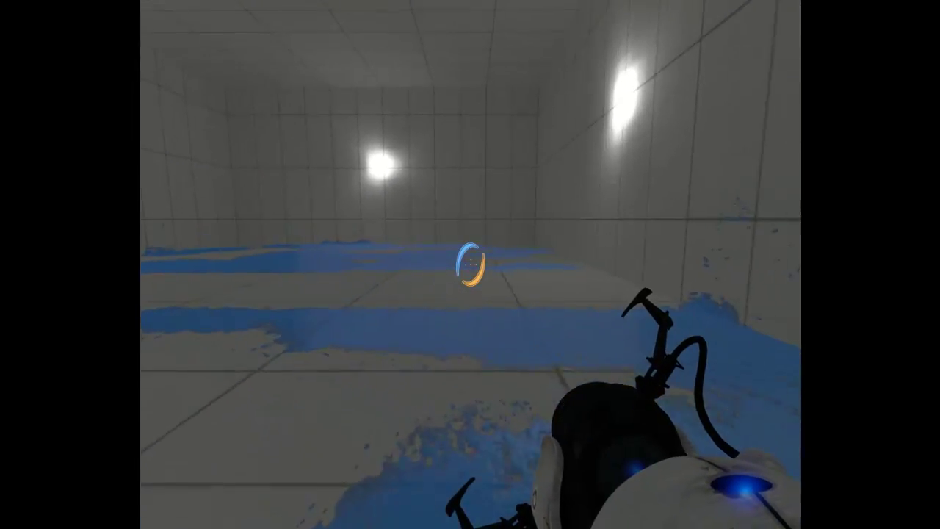
pyautogui.press('w')
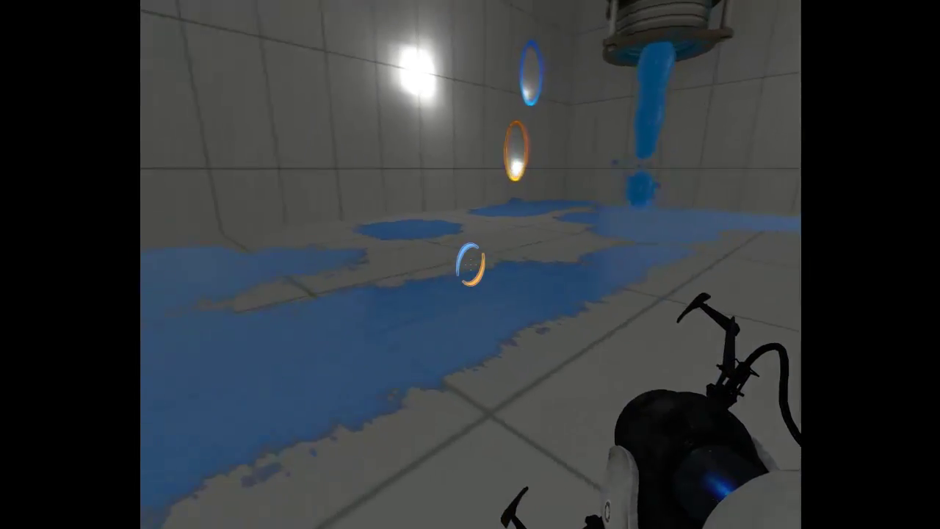
pyautogui.press('w')
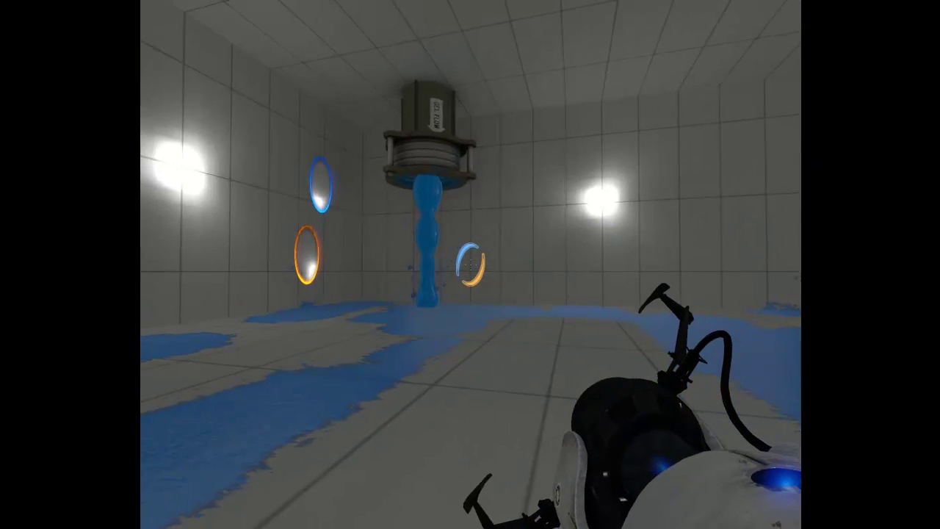
pyautogui.press('s')
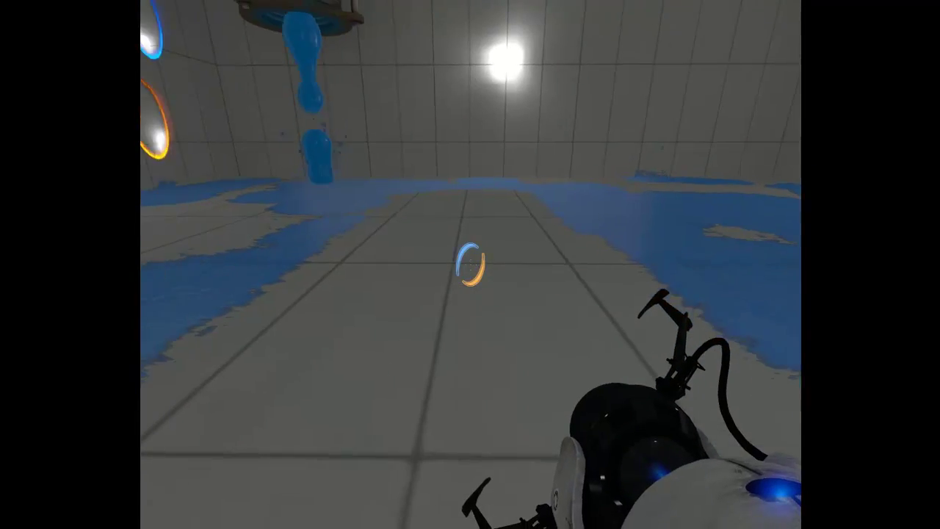
pyautogui.press('a')
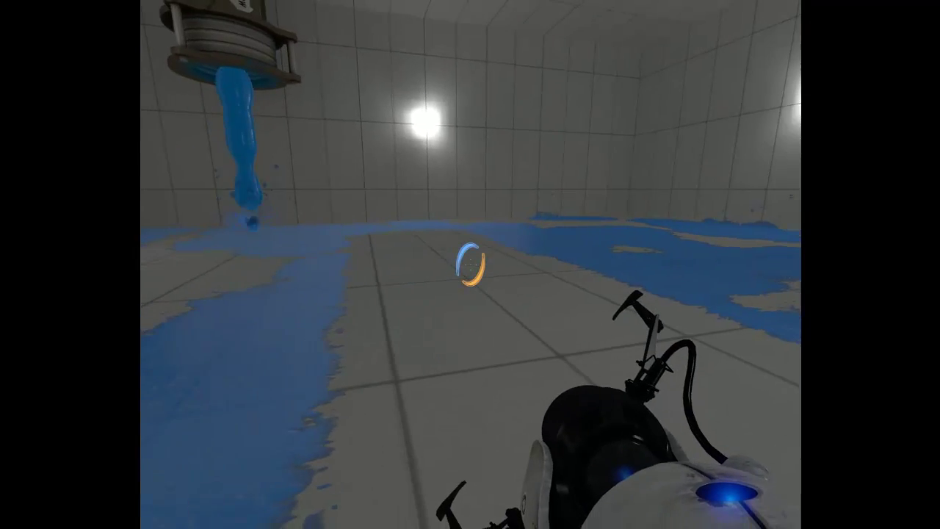